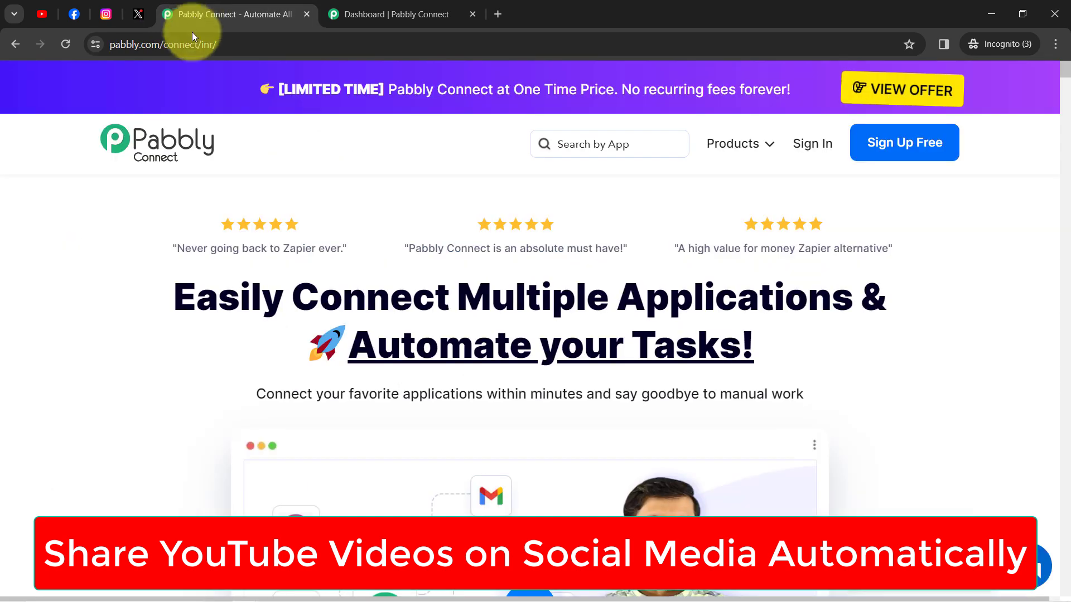
# - Review the Pabbly Connect homepage, its dashboard, and the open YouTube Studio, Facebook, Instagram and X pages
pyautogui.moveTo(148, 45); pyautogui.dragTo(203, 66)
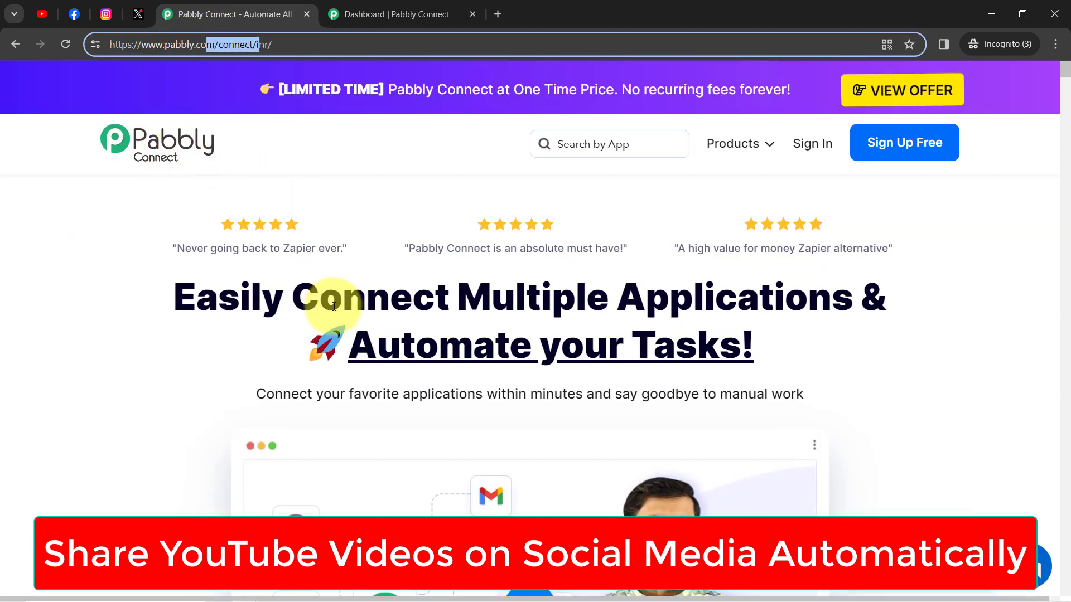
pyautogui.click(315, 299)
pyautogui.moveTo(261, 298); pyautogui.dragTo(779, 385)
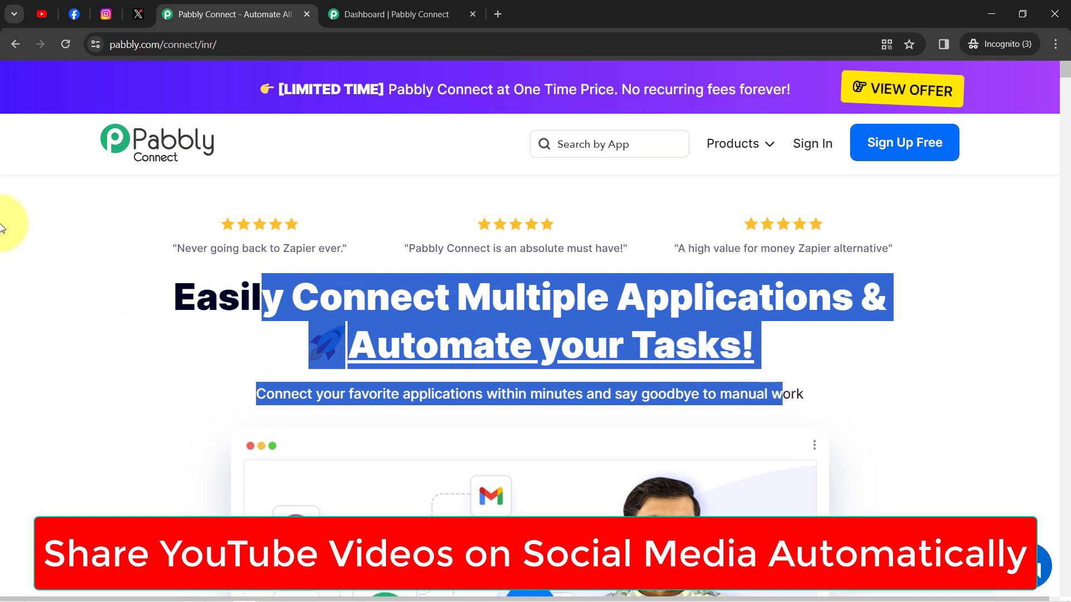
pyautogui.click(42, 14)
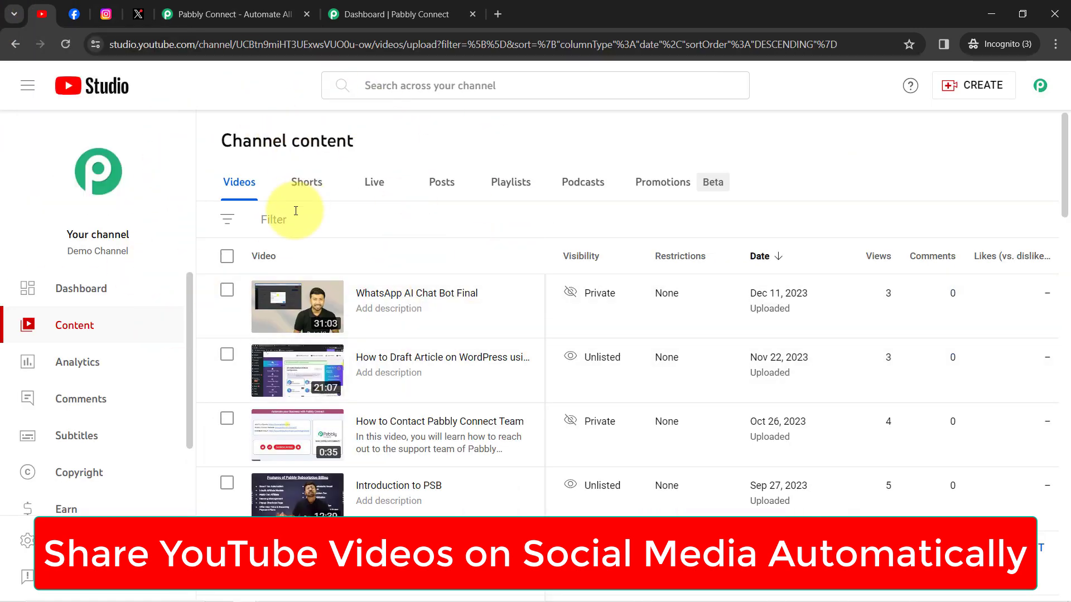
pyautogui.click(74, 14)
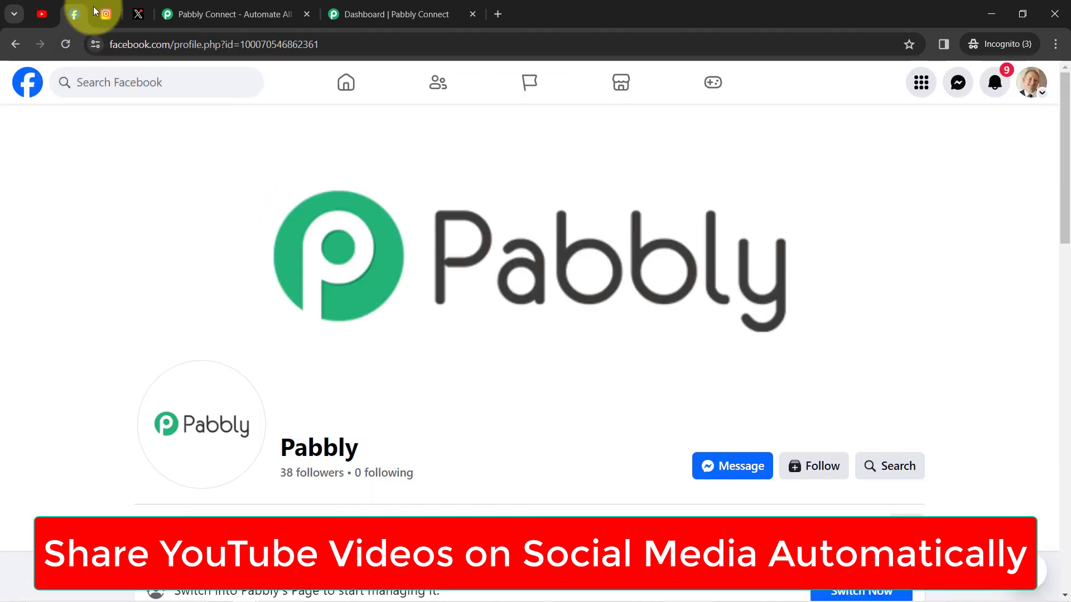
pyautogui.click(106, 14)
pyautogui.click(148, 15)
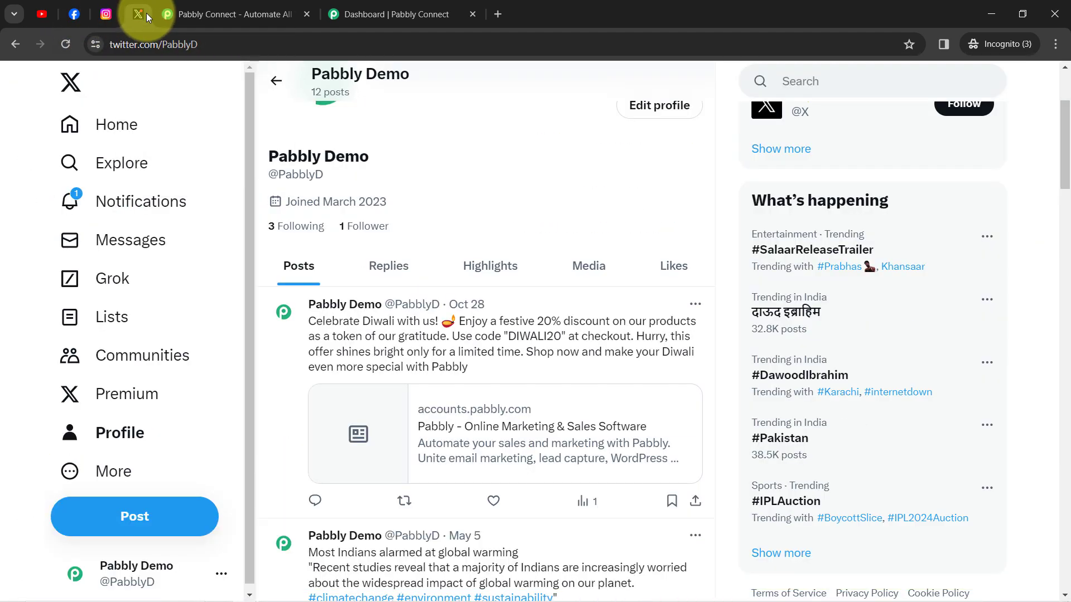
pyautogui.click(212, 14)
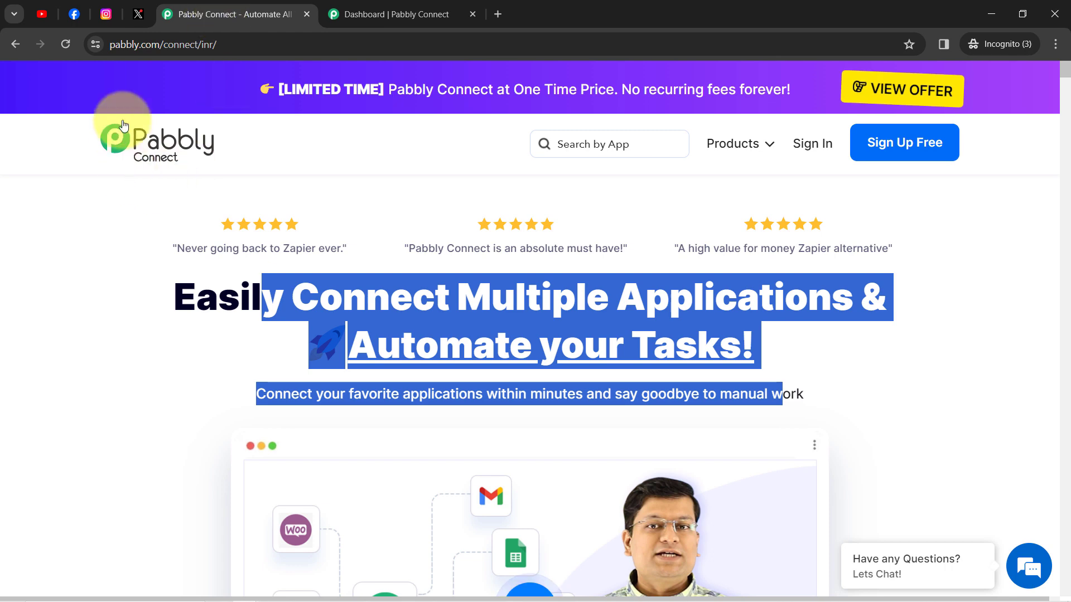
pyautogui.click(221, 288)
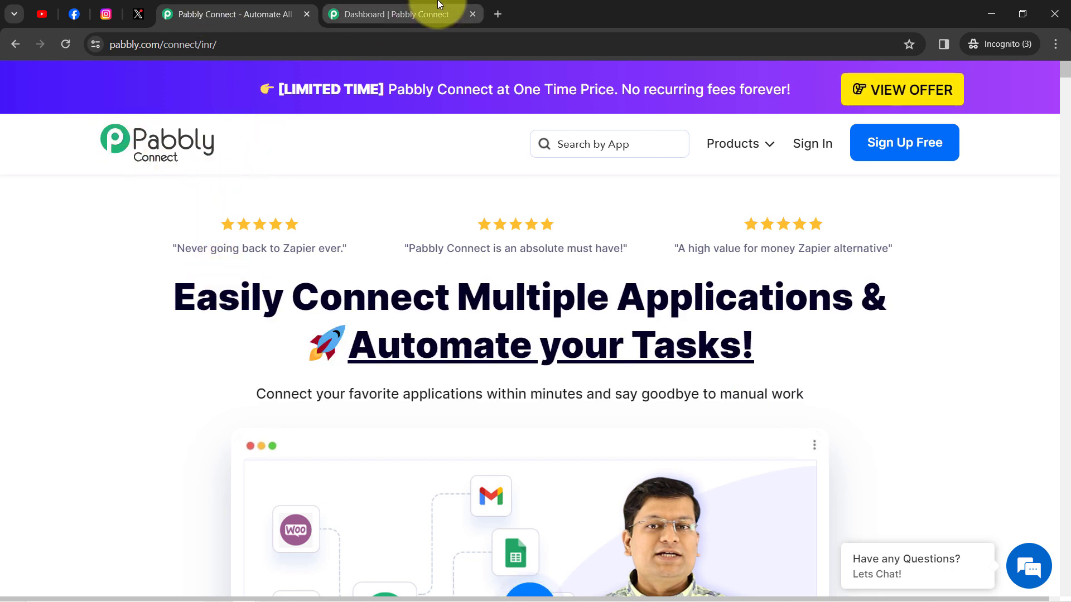
pyautogui.click(437, 14)
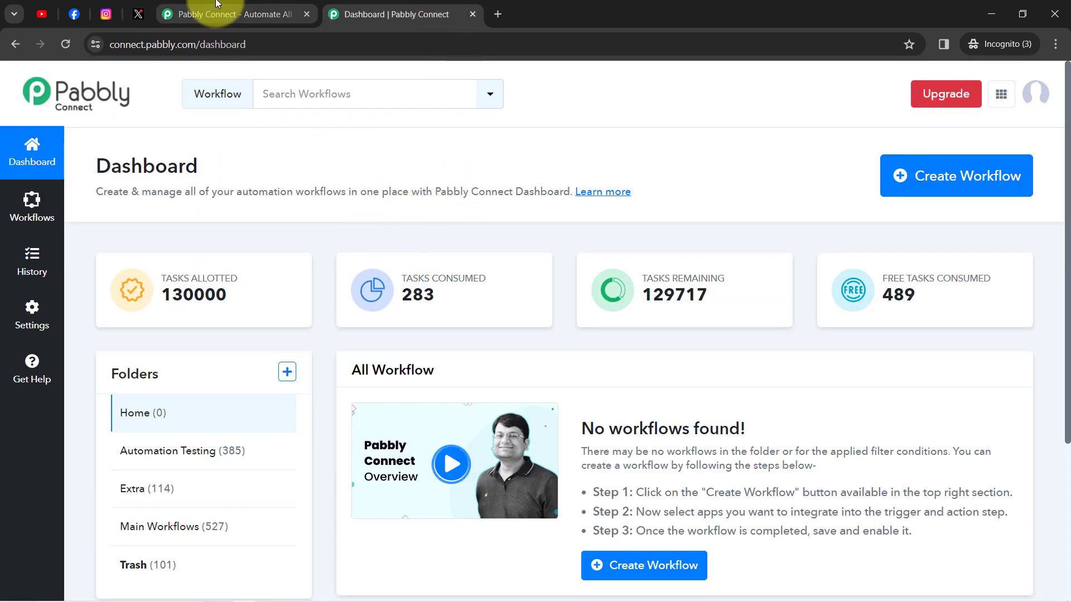
pyautogui.click(234, 14)
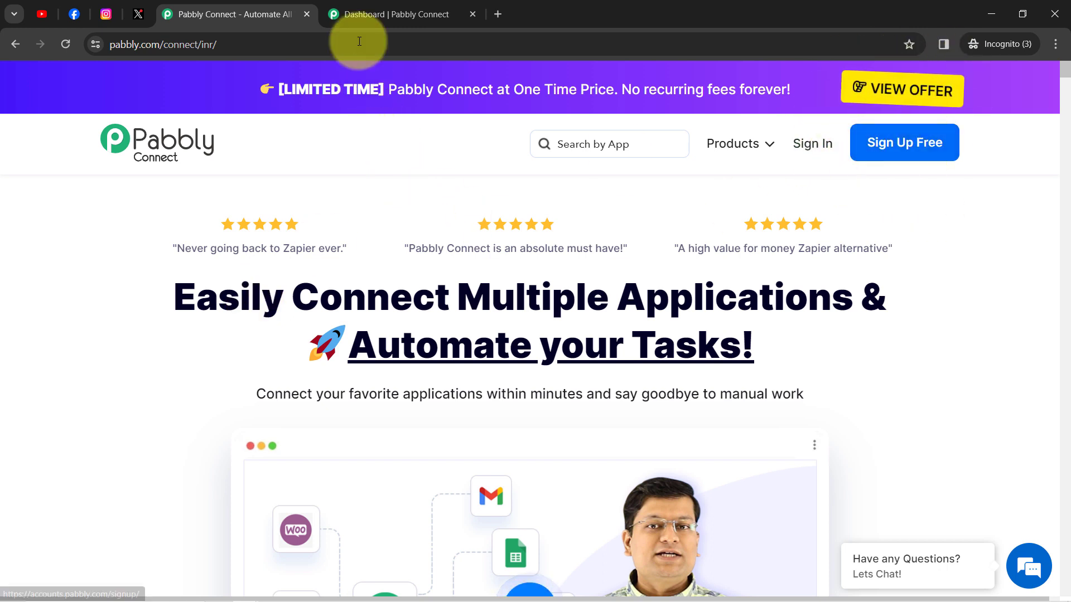
# - From the Pabbly Connect dashboard, create a workflow named "Share YouTube Videos on Social Media" in the Main Workflows folder
pyautogui.click(356, 10)
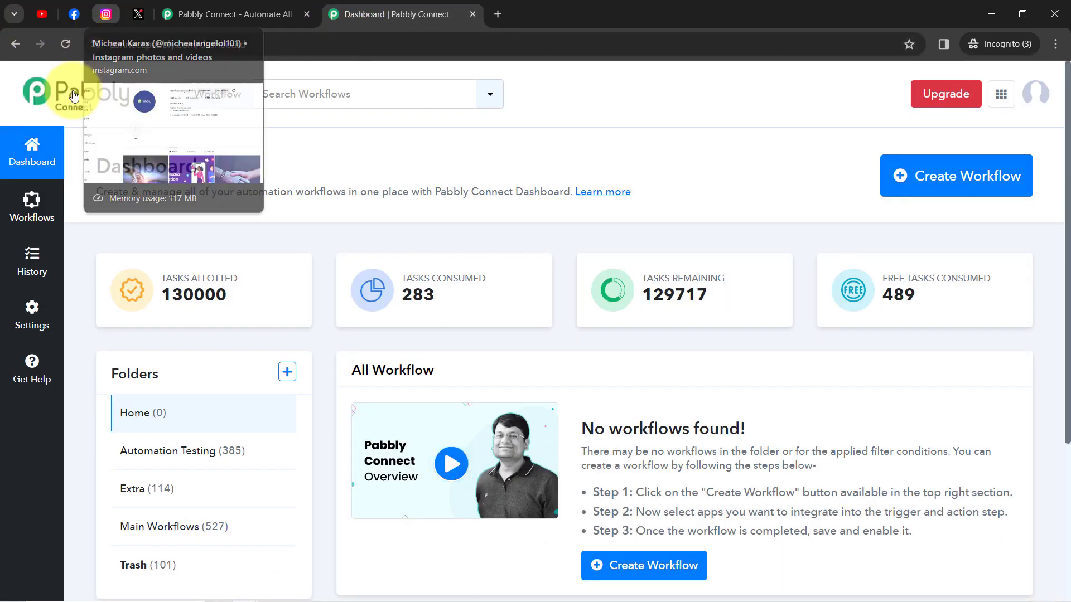
pyautogui.doubleClick(141, 160)
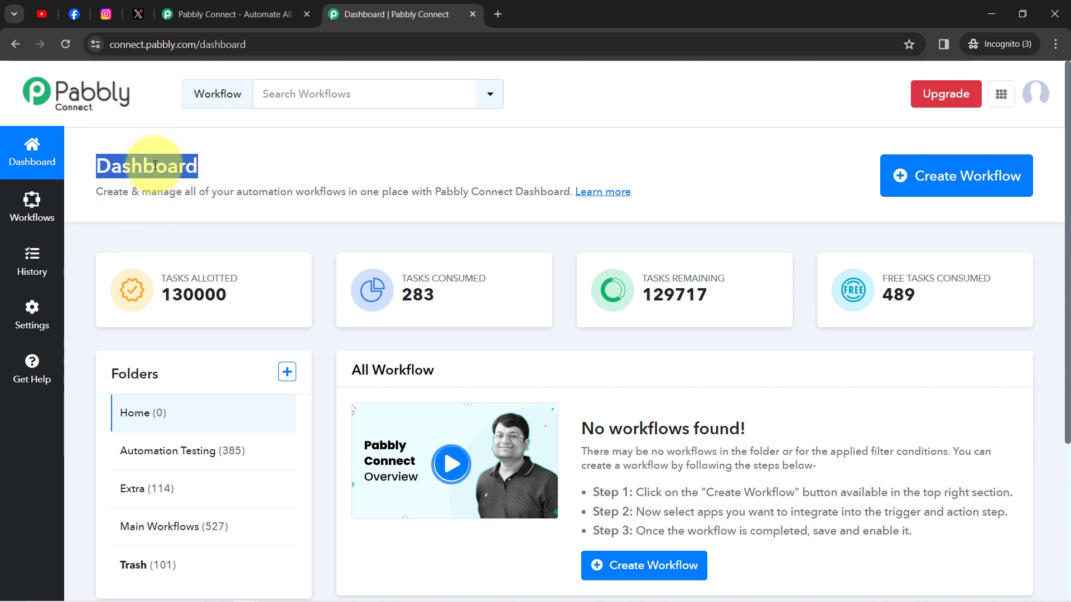
pyautogui.click(953, 178)
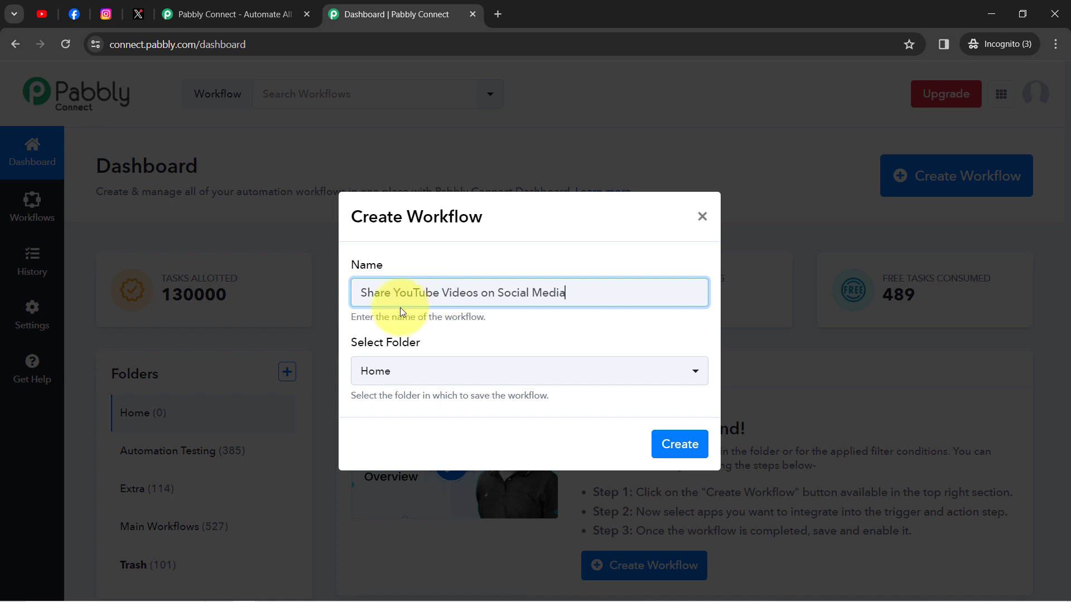
pyautogui.moveTo(380, 296); pyautogui.dragTo(526, 318)
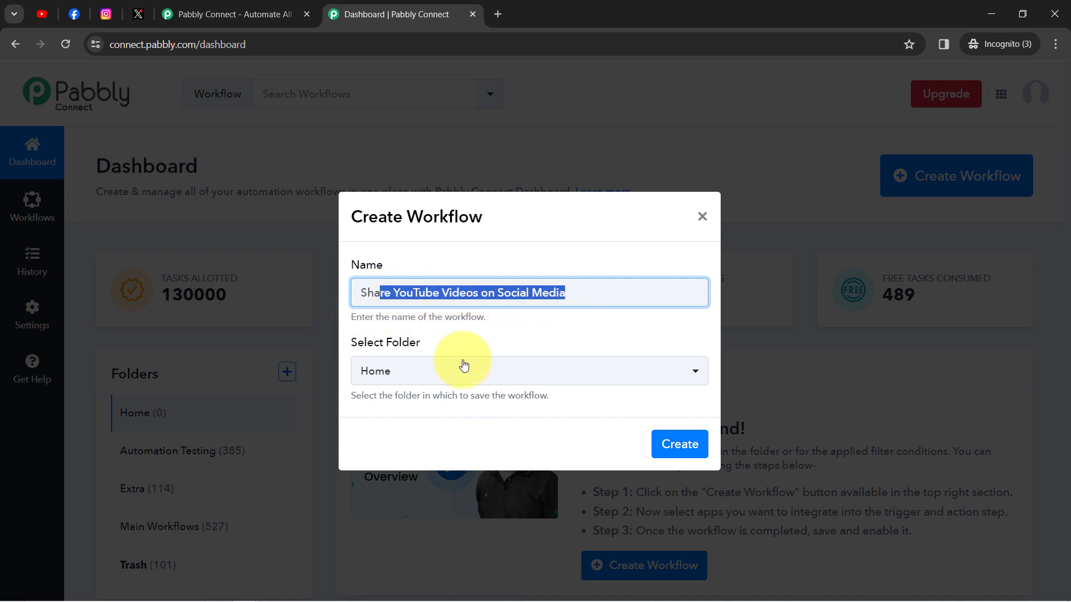
pyautogui.click(484, 293)
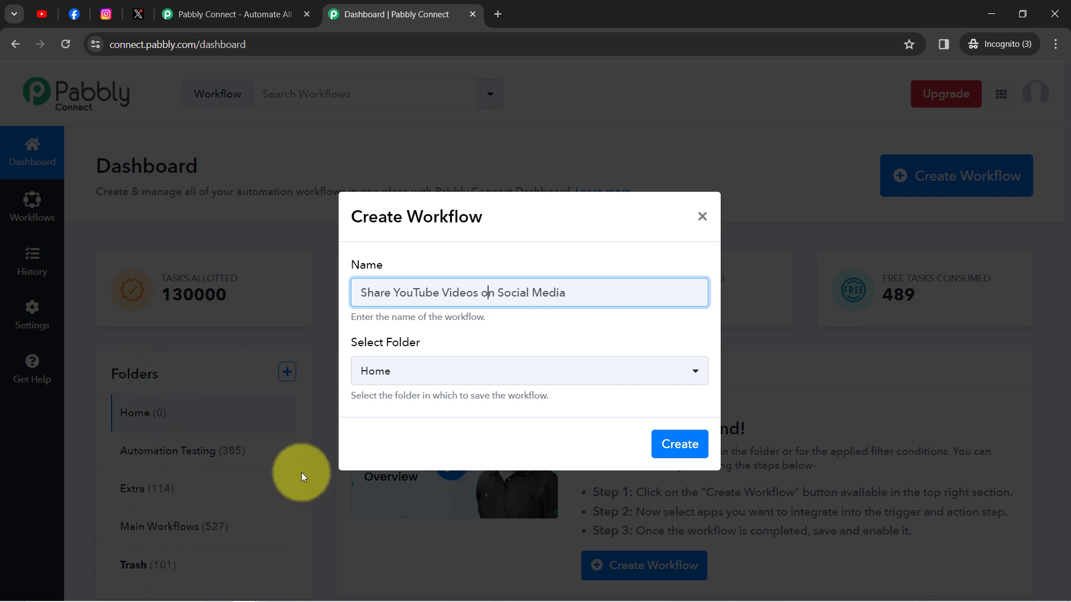
pyautogui.click(393, 379)
pyautogui.click(378, 523)
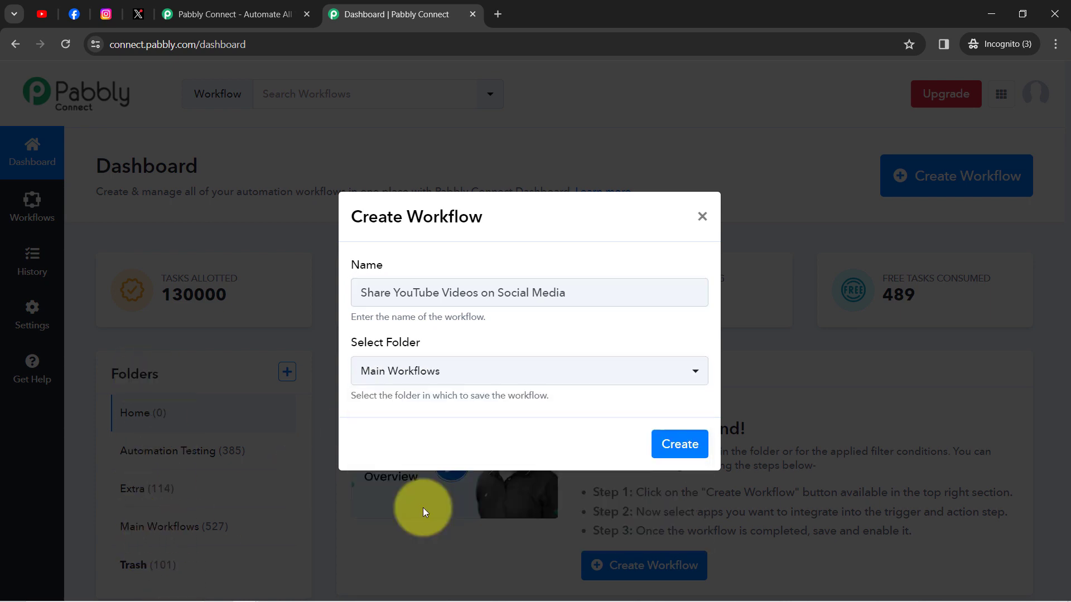
pyautogui.click(666, 451)
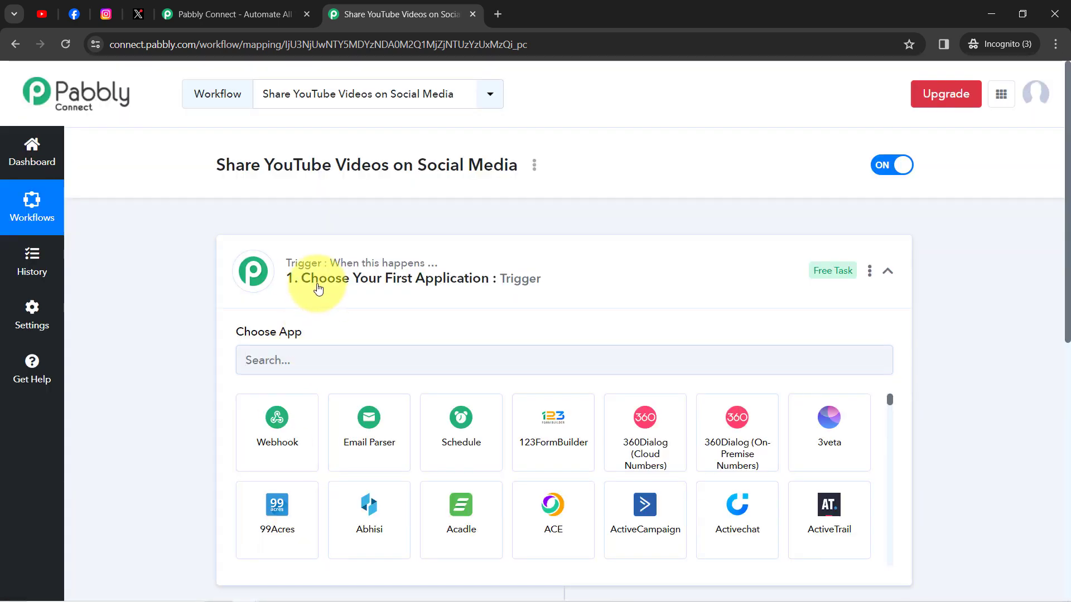
pyautogui.click(332, 269)
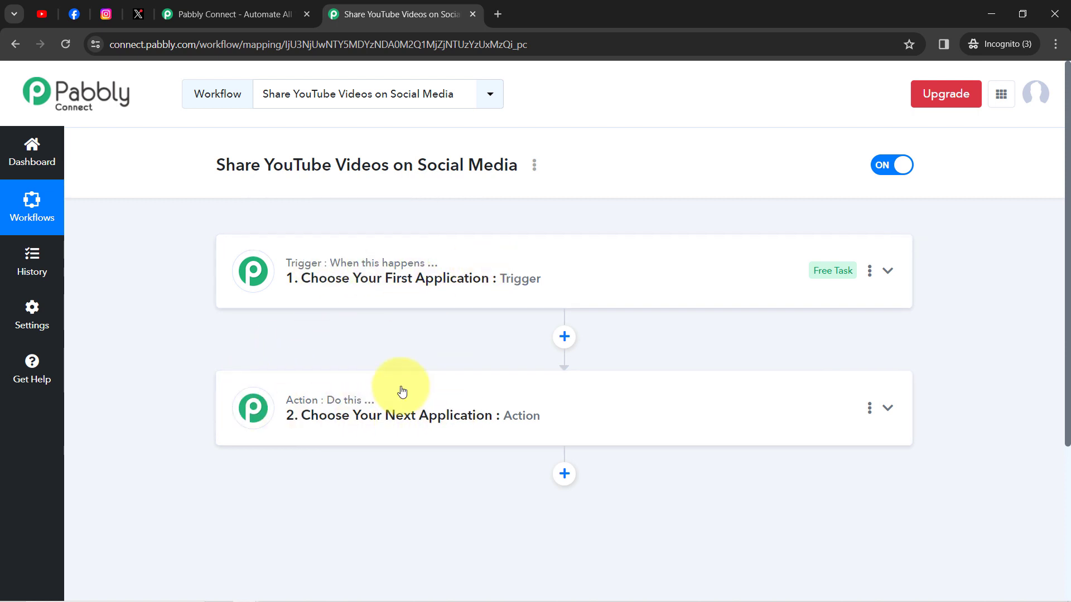
pyautogui.click(323, 286)
pyautogui.tripleClick(307, 163)
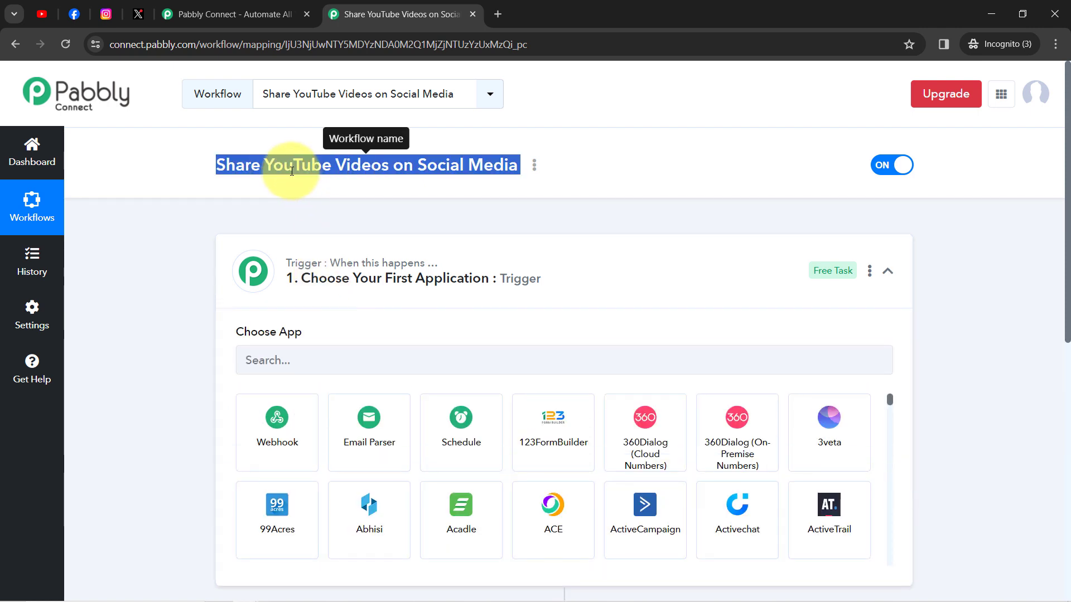
# - Find YouTube among the available apps and choose it as the workflow's trigger application
pyautogui.click(282, 360)
pyautogui.write('y')
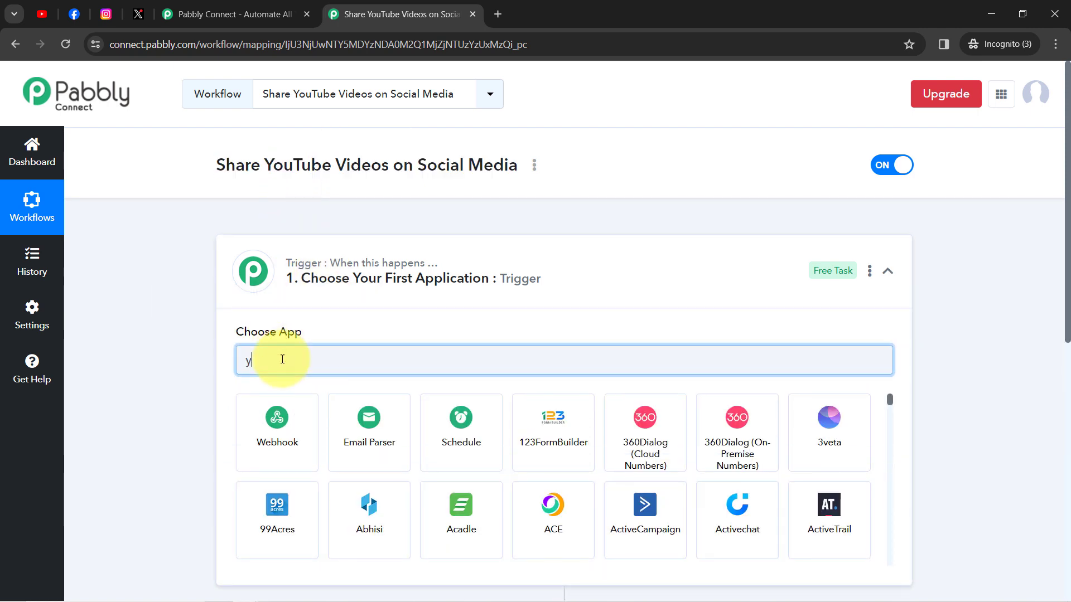
pyautogui.write('out')
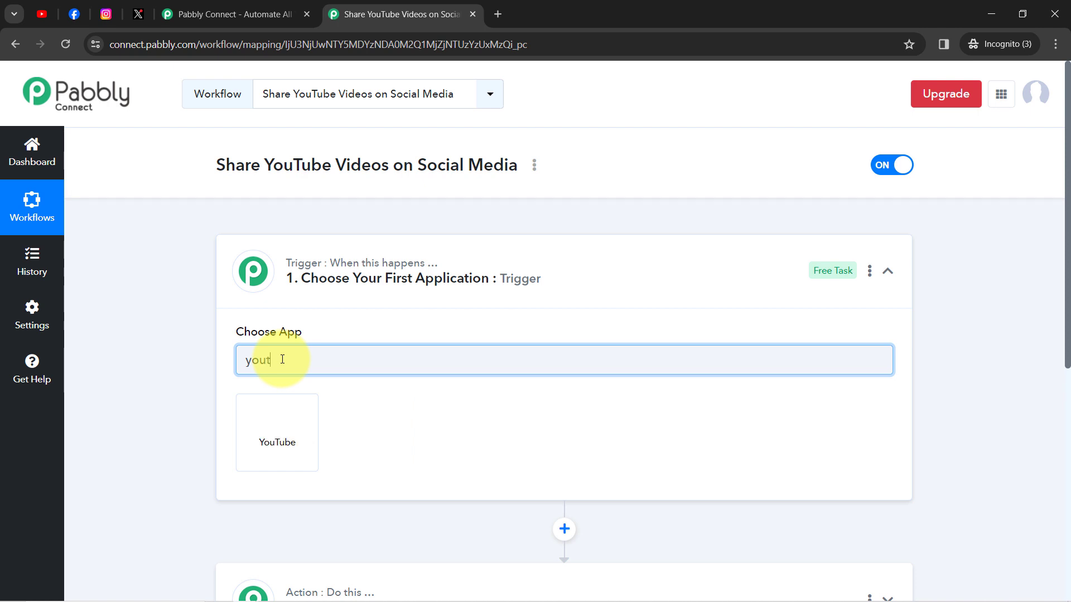
pyautogui.click(278, 427)
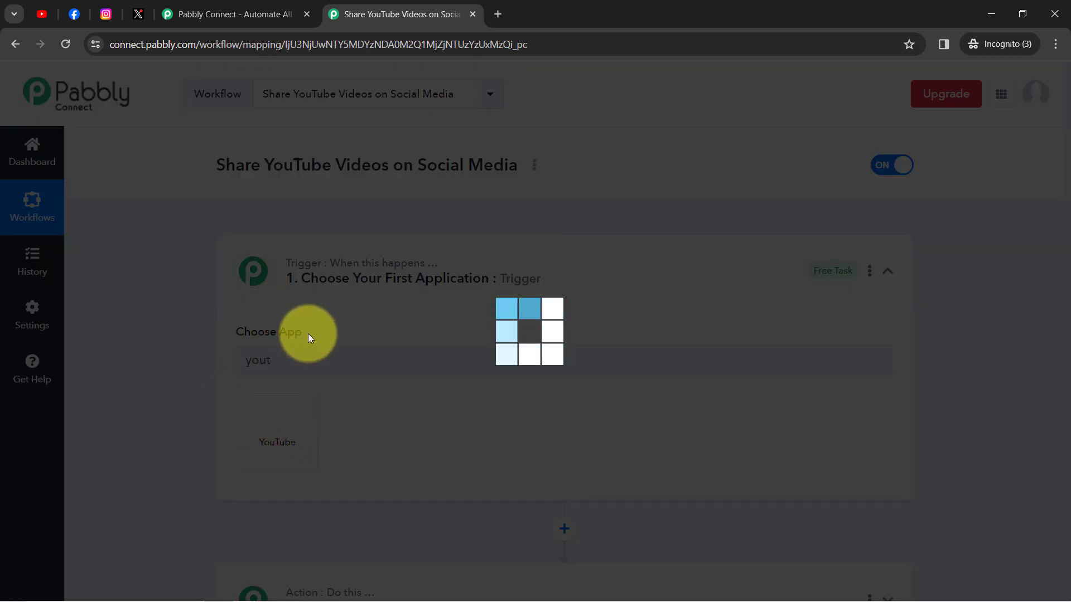
# - Choose Facebook Pages as the application for the first action after the YouTube trigger
pyautogui.scroll(-5, 1064, 335)
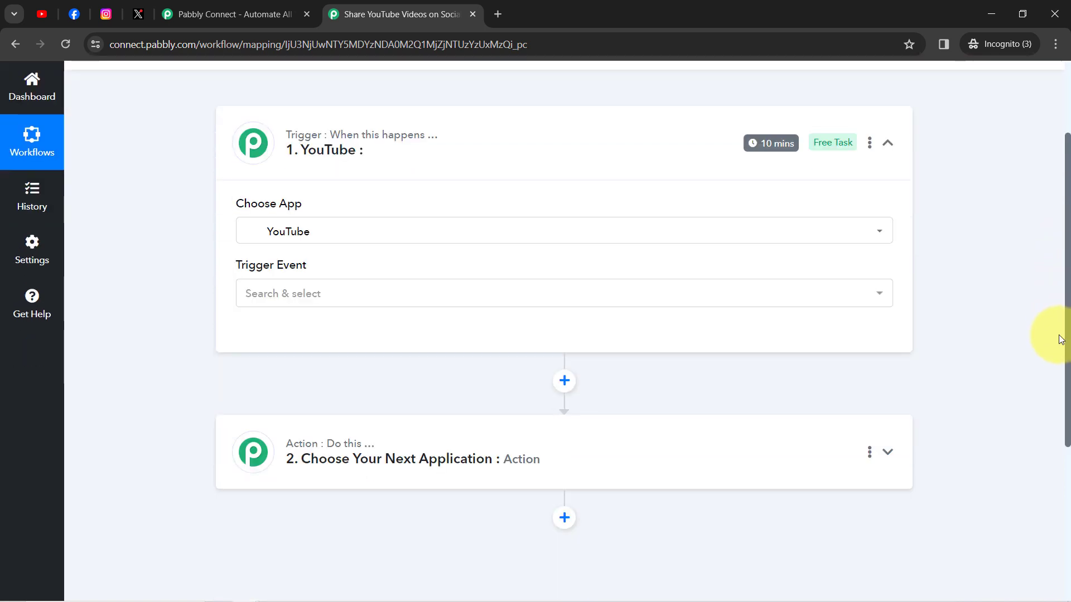
pyautogui.click(437, 327)
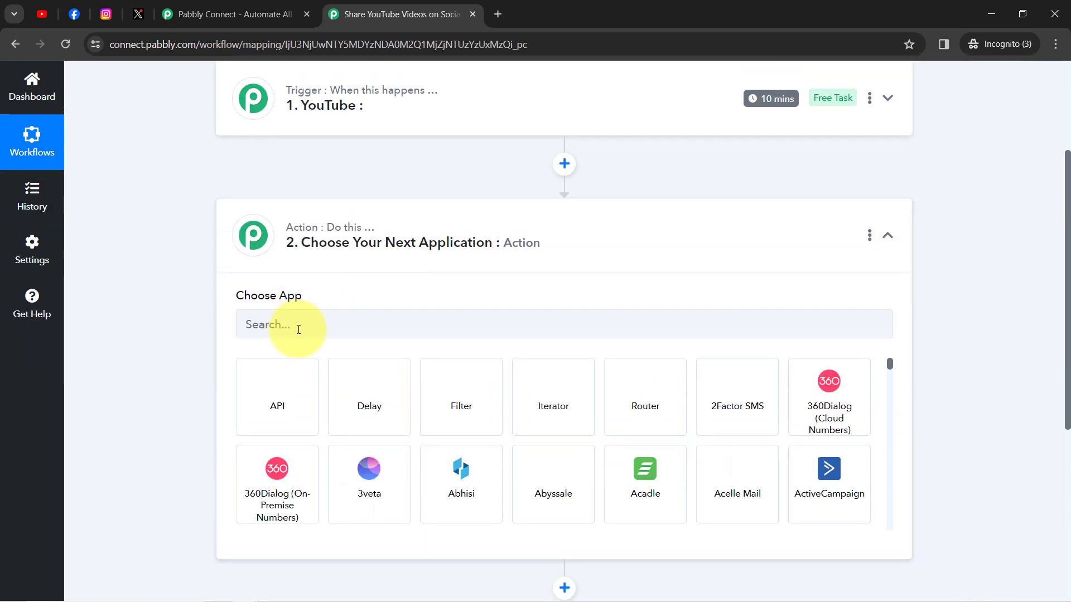
pyautogui.click(298, 328)
pyautogui.write('face')
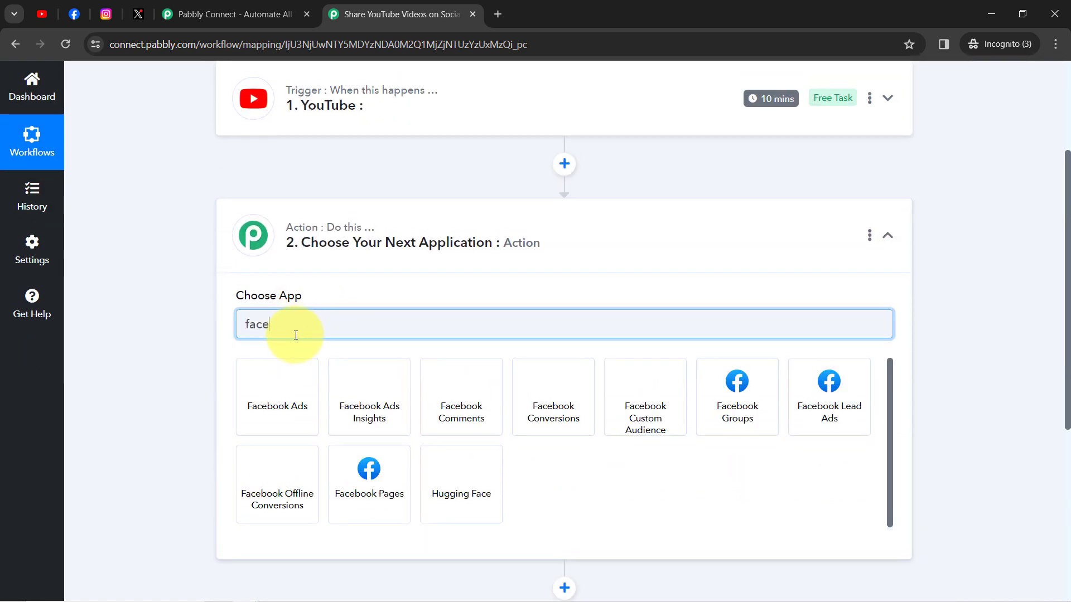
pyautogui.click(344, 478)
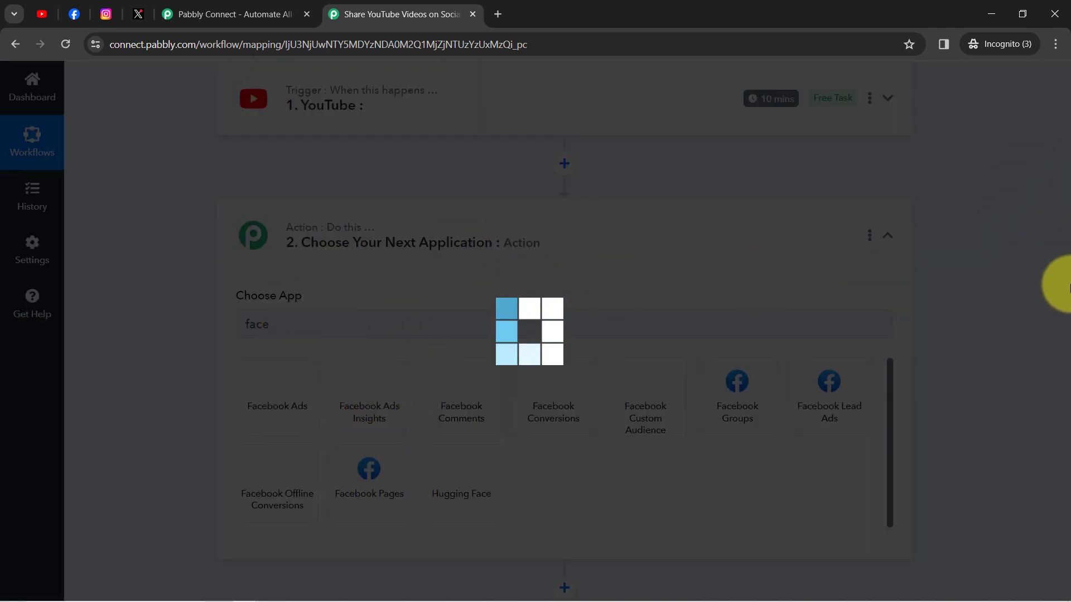
# - Add an action step after Facebook Pages and choose Instagram for Business as its application
pyautogui.scroll(-3, 1064, 304)
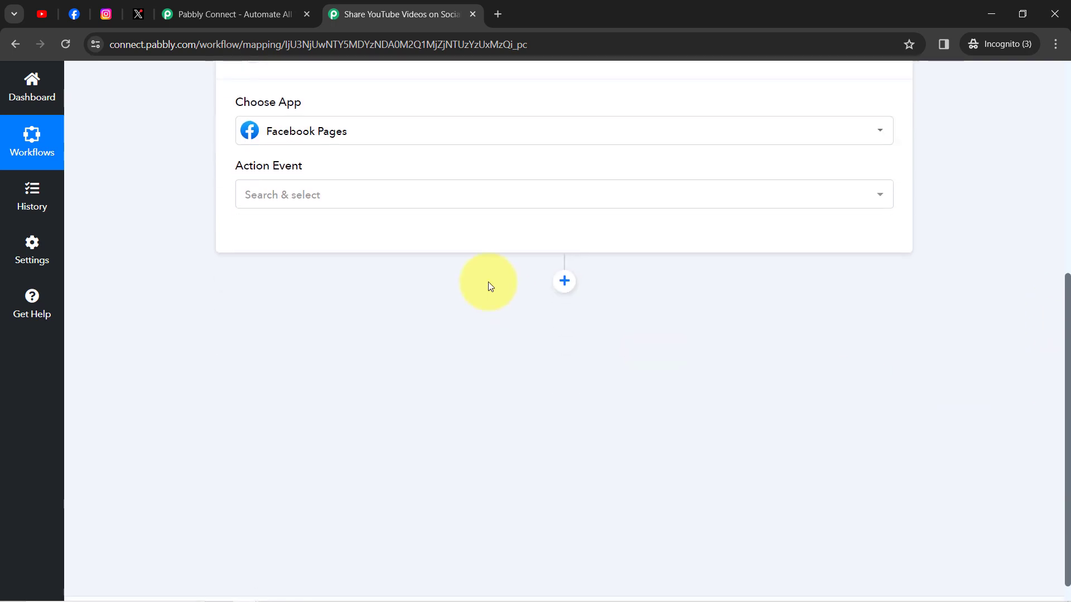
pyautogui.click(564, 282)
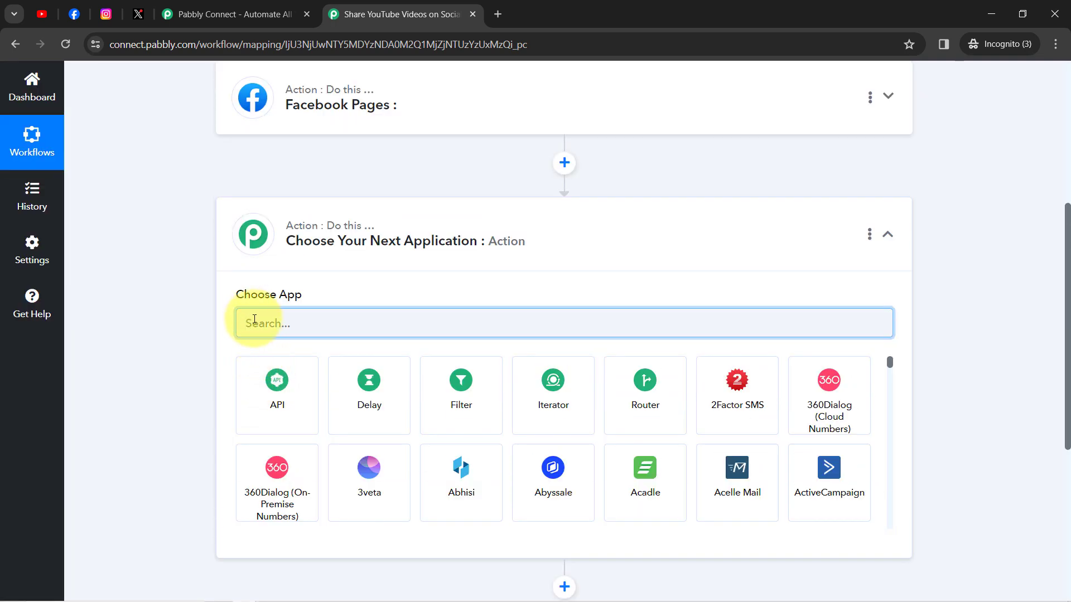
pyautogui.write('inst')
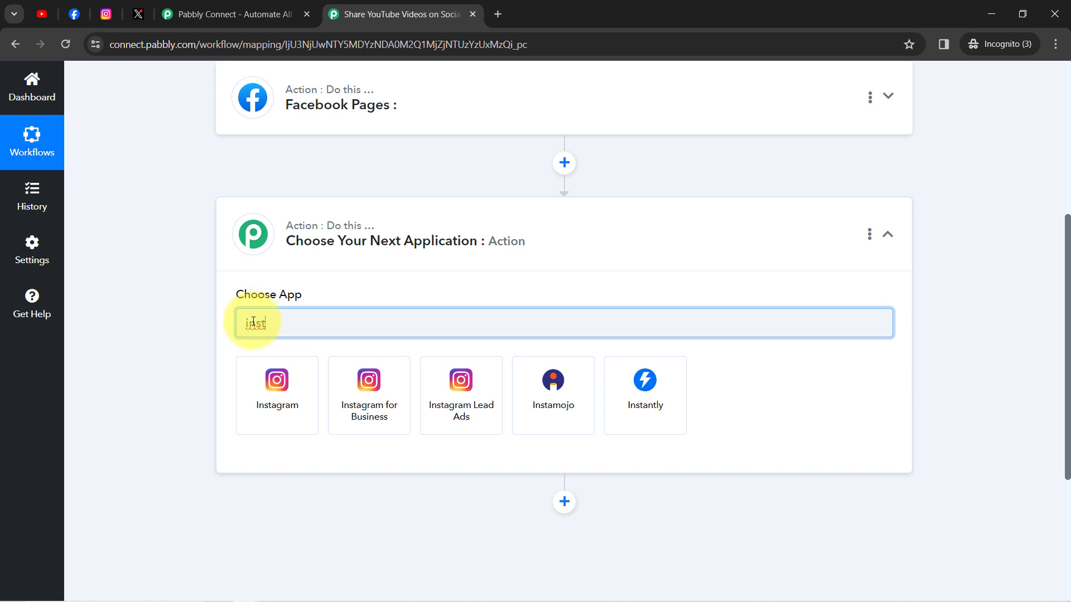
pyautogui.click(371, 384)
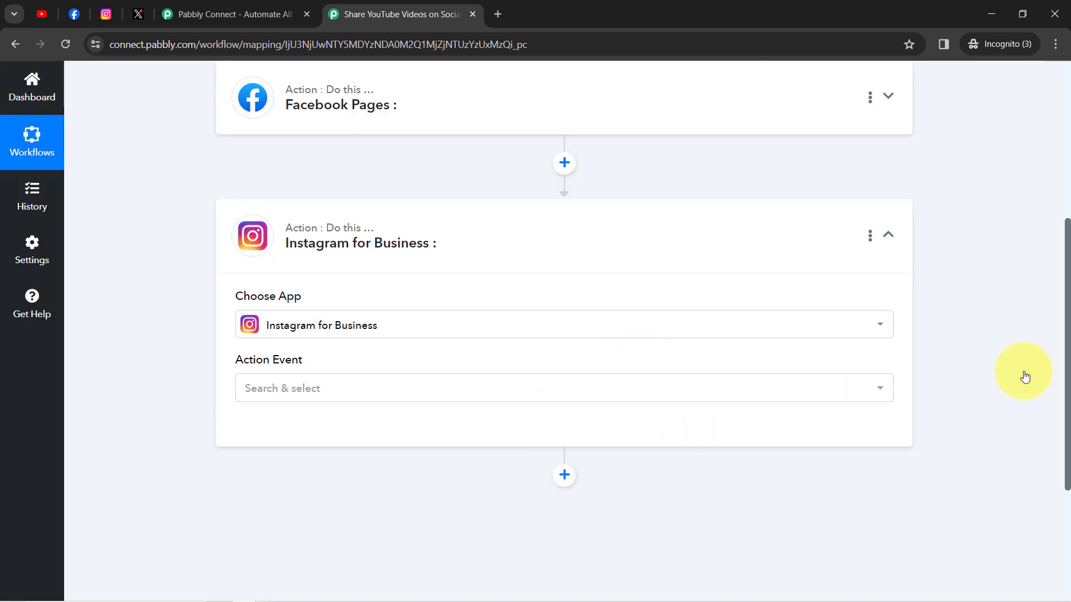
# - Add an action step after Instagram for Business and choose X (Formerly Twitter) as its application
pyautogui.moveTo(1066, 337); pyautogui.dragTo(1056, 375)
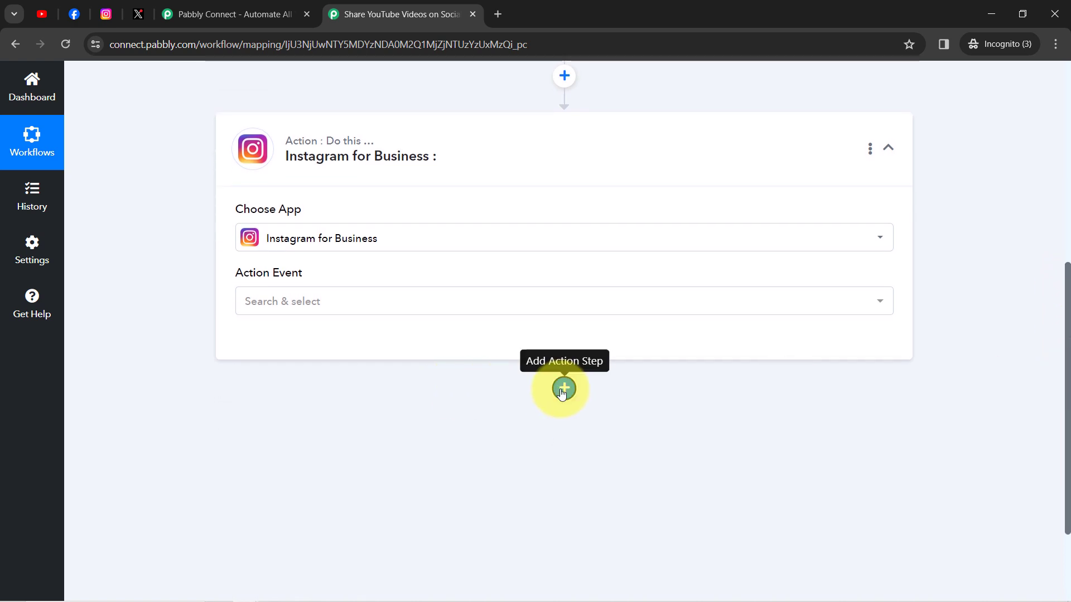
pyautogui.click(564, 390)
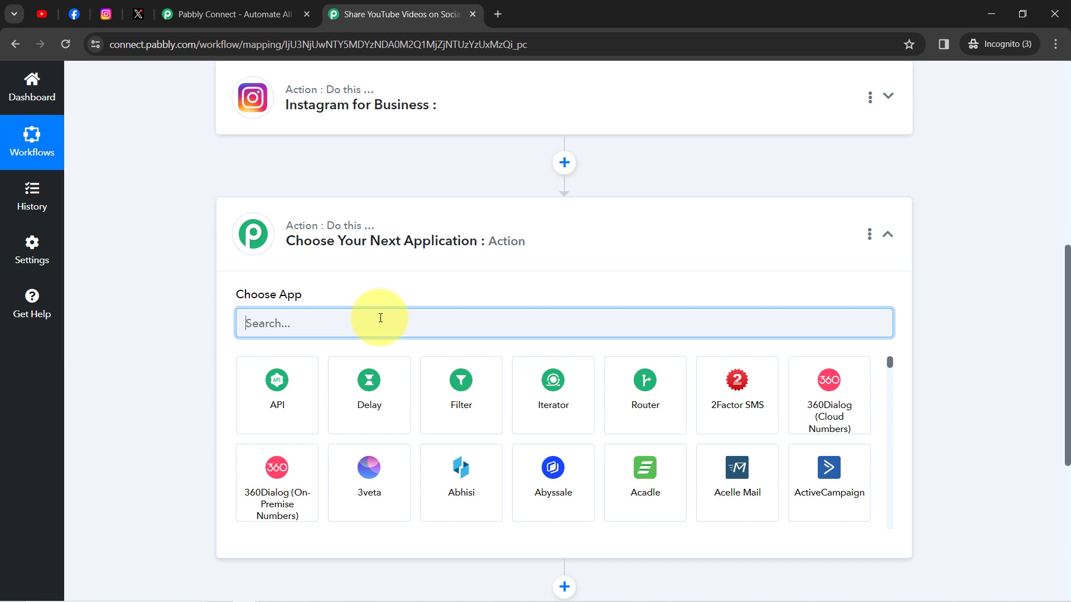
pyautogui.write('twi')
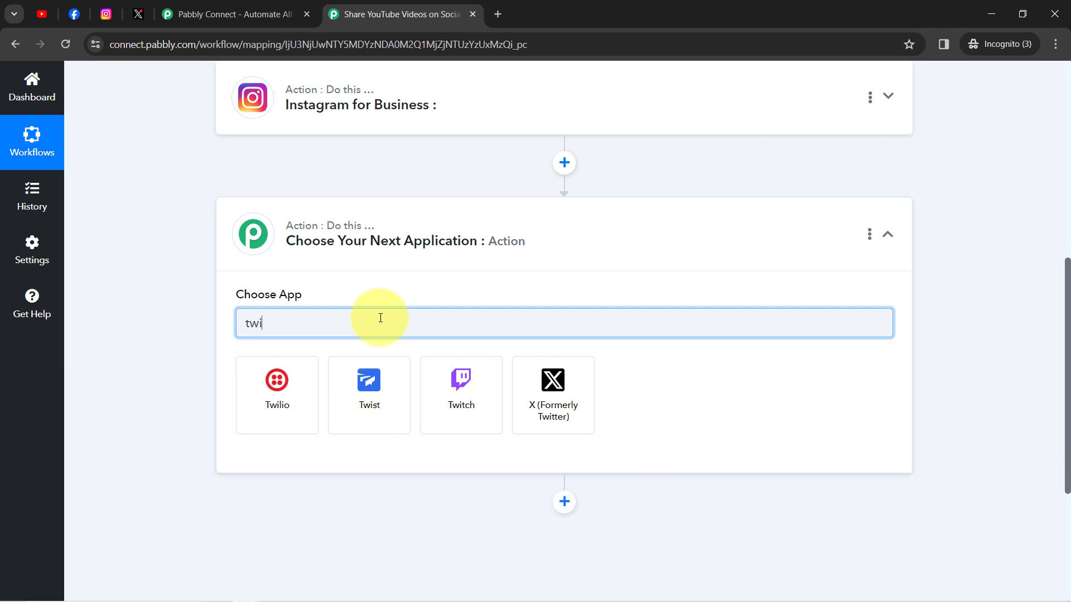
pyautogui.write('t')
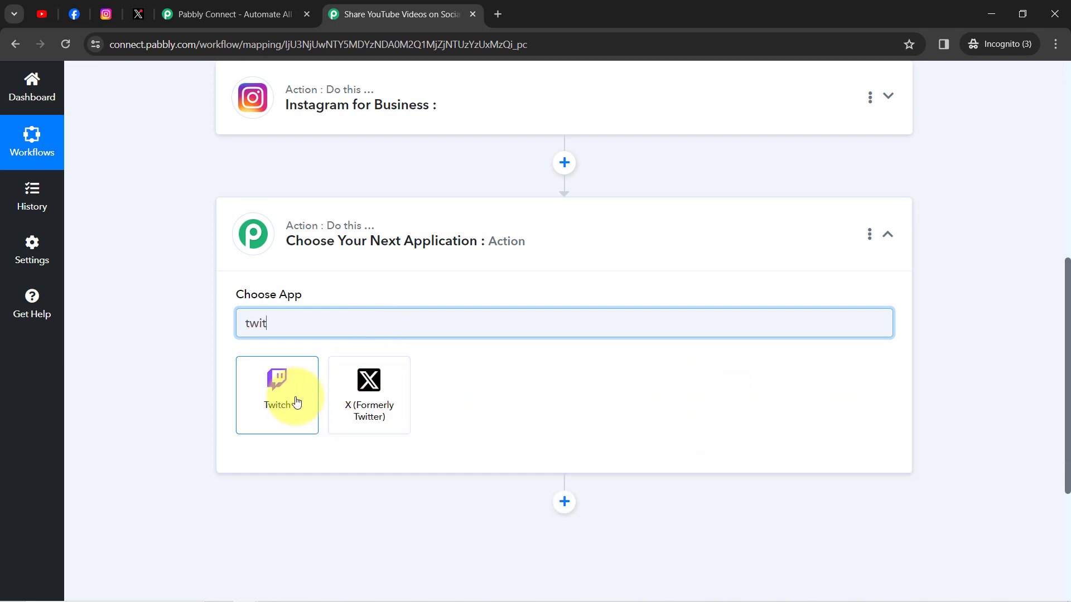
pyautogui.click(353, 393)
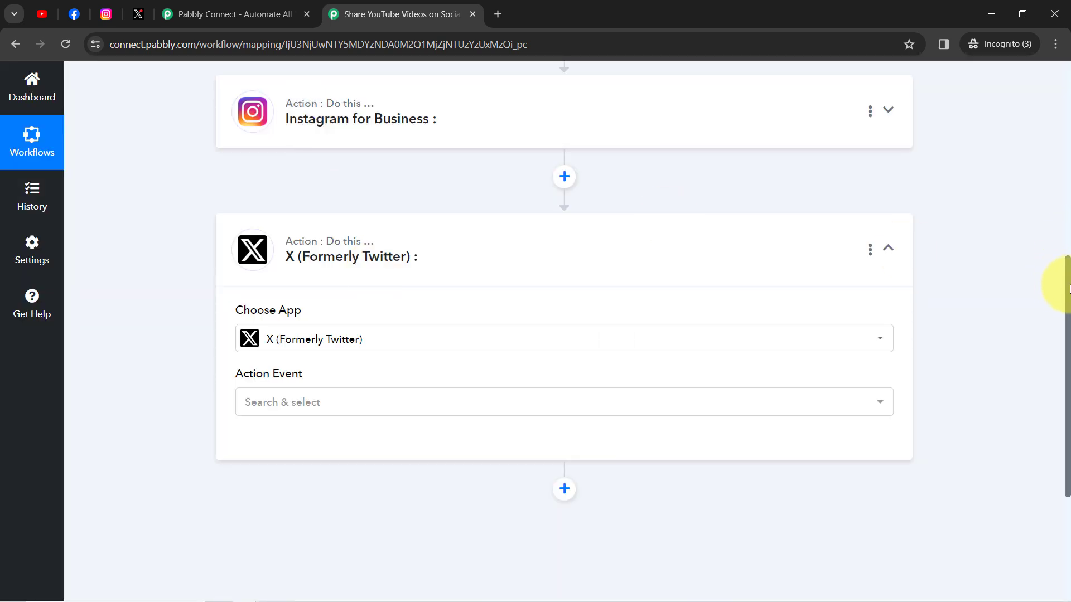
pyautogui.moveTo(1067, 296); pyautogui.dragTo(1052, 100)
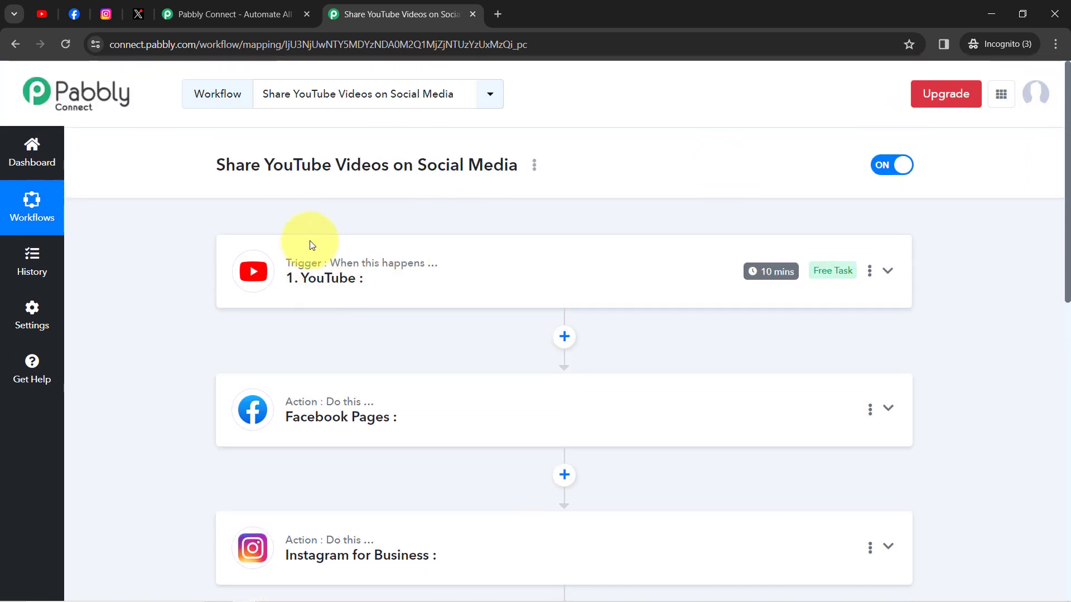
# - Set the YouTube trigger event to New Video in Channel with Video URL and open its account connection settings
pyautogui.click(374, 280)
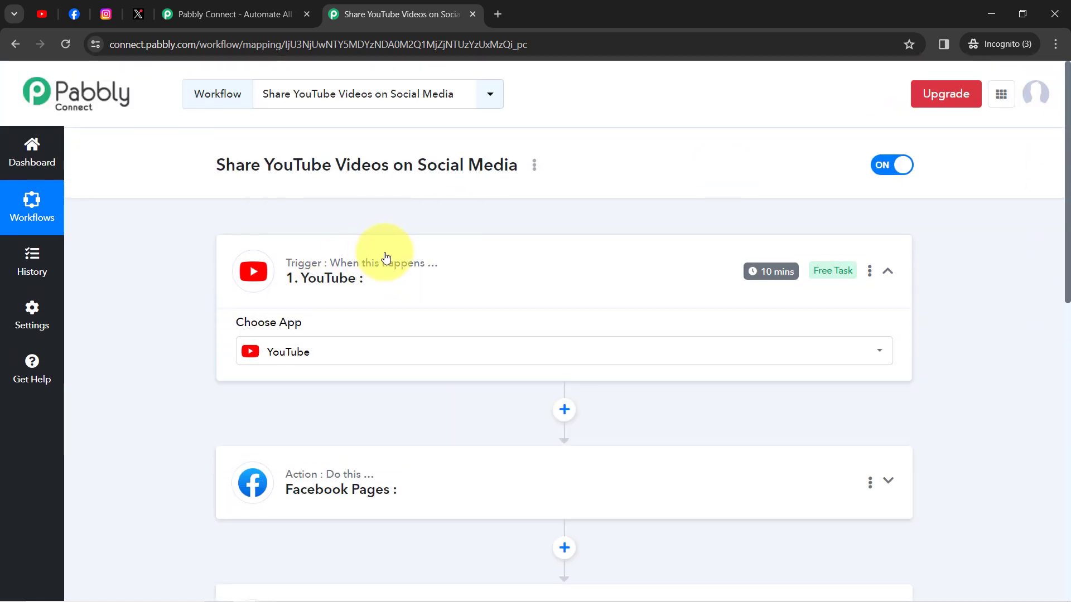
pyautogui.click(269, 425)
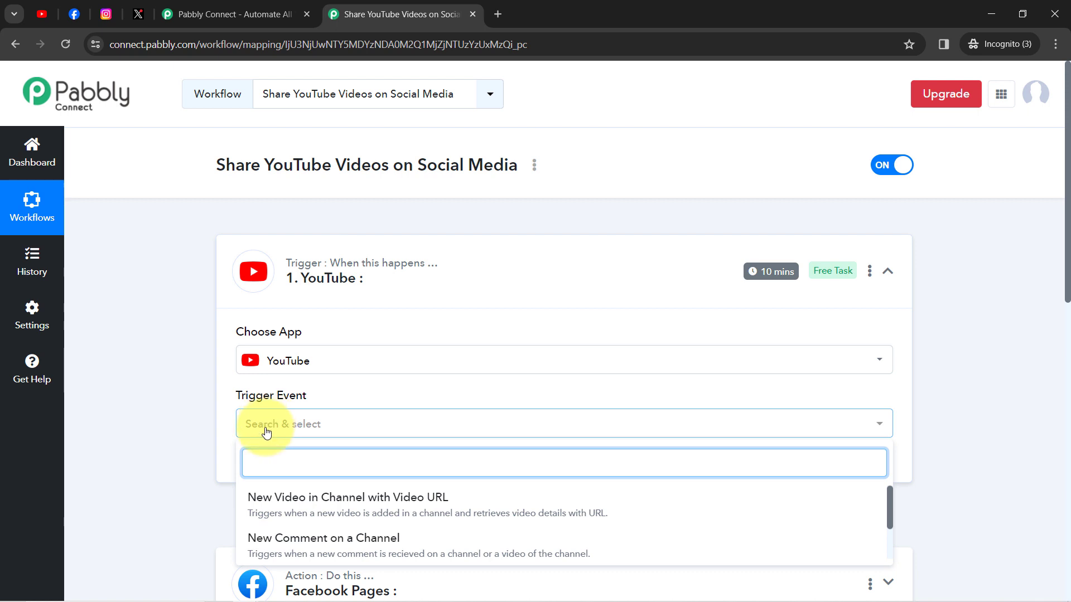
pyautogui.moveTo(1067, 289); pyautogui.dragTo(1061, 346)
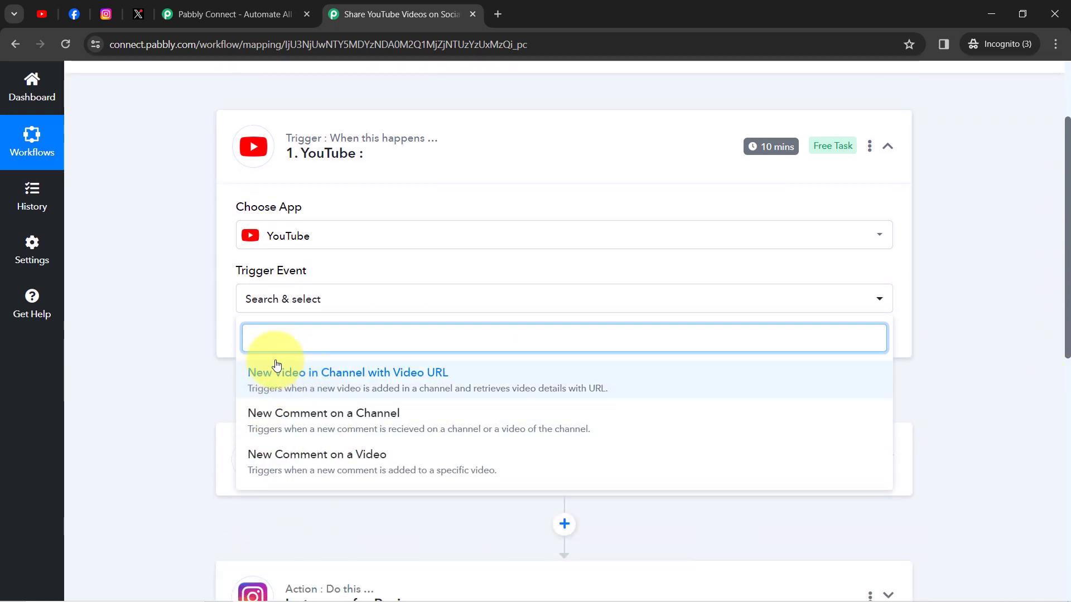
pyautogui.click(327, 383)
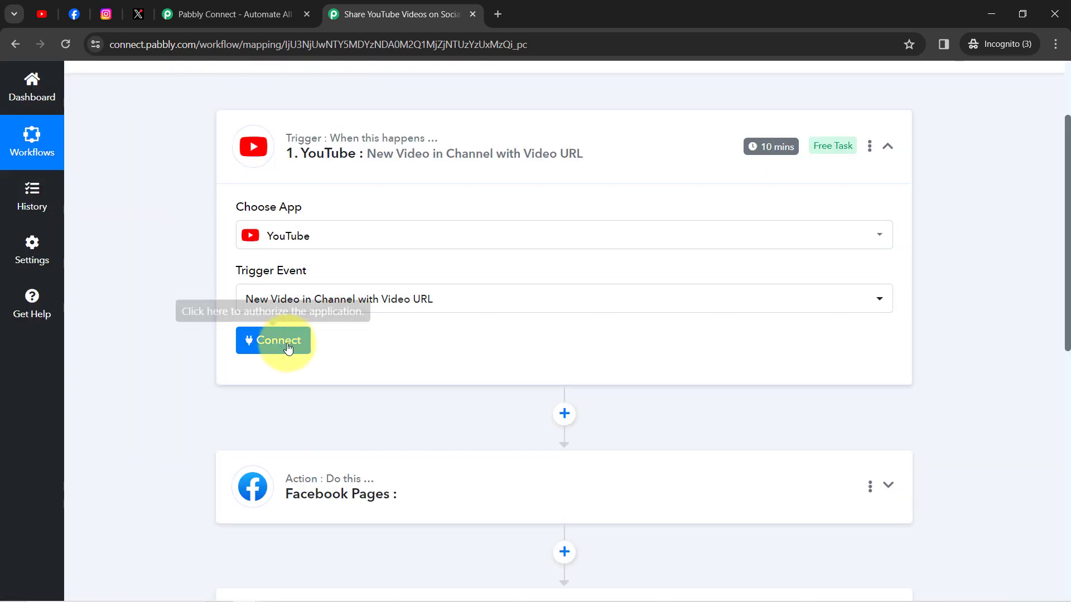
pyautogui.click(287, 347)
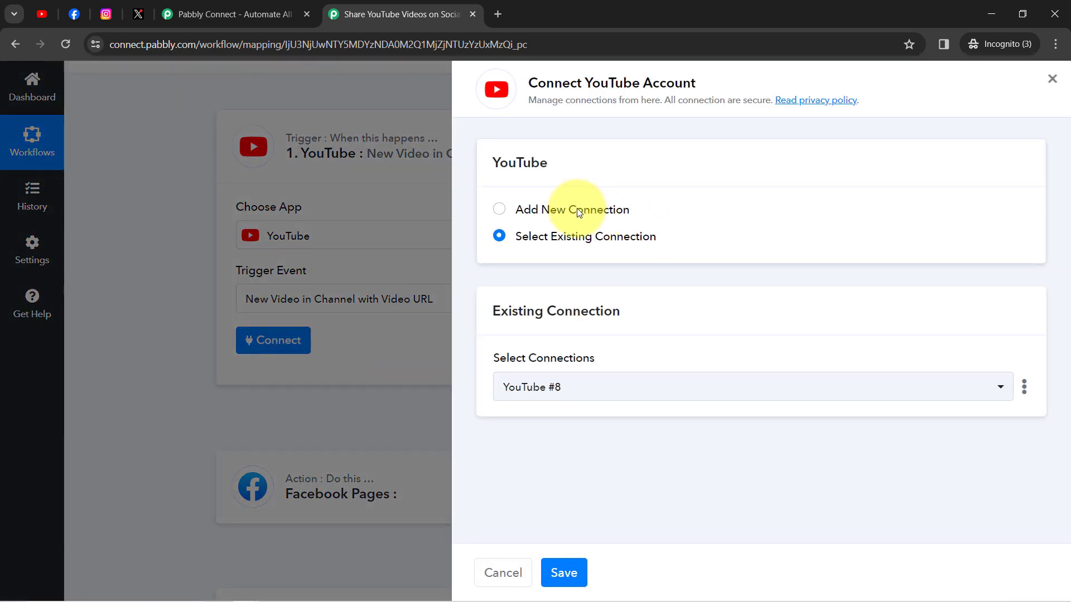
pyautogui.click(577, 208)
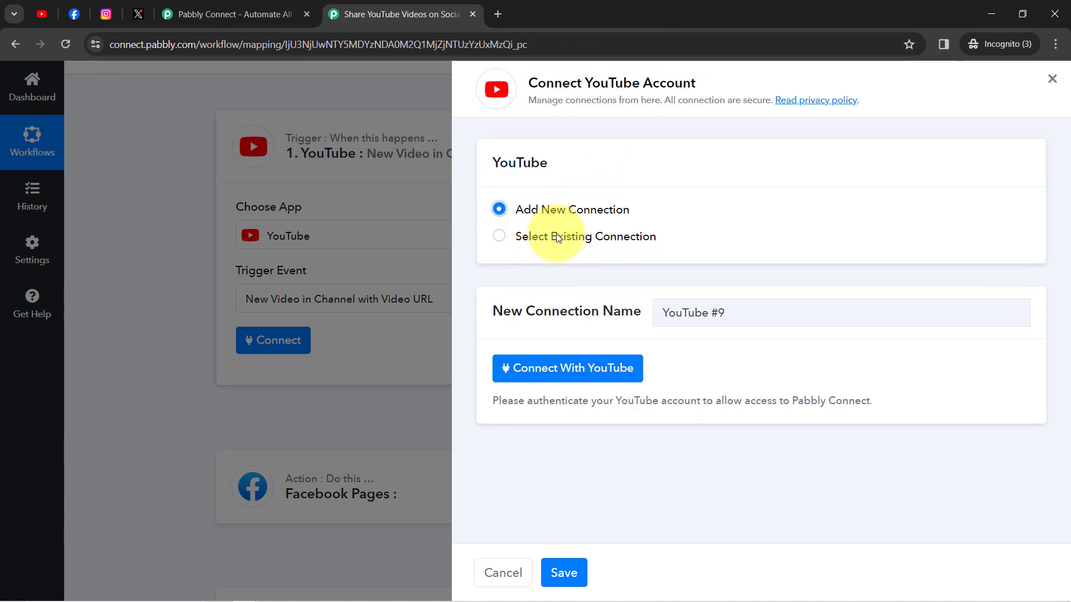
pyautogui.click(521, 380)
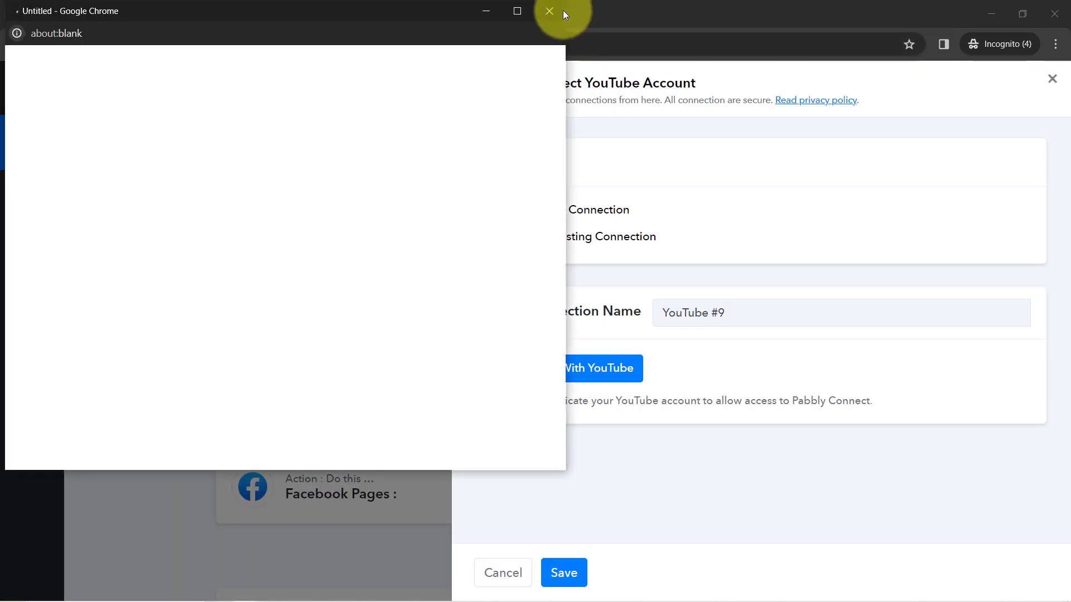
pyautogui.click(551, 15)
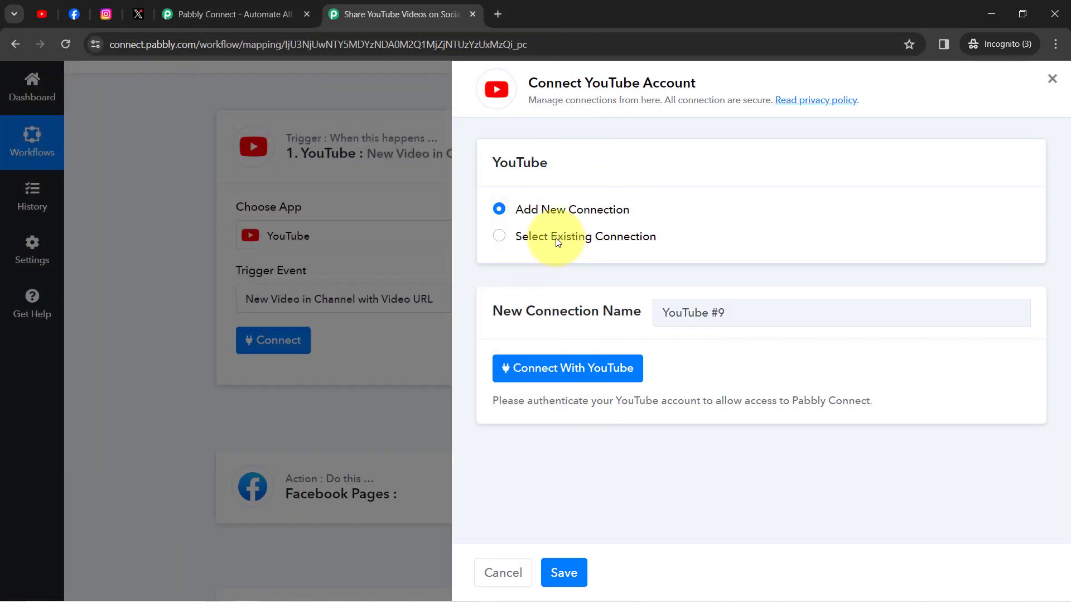
# - Connect the YouTube trigger through the existing connection YouTube #8 and save it
pyautogui.click(587, 240)
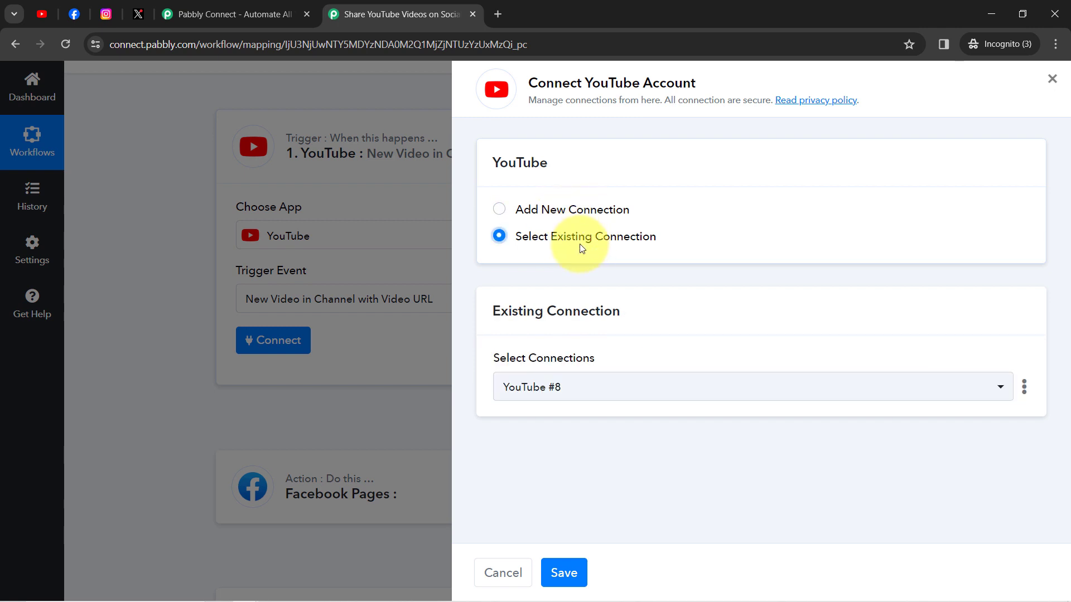
pyautogui.click(565, 573)
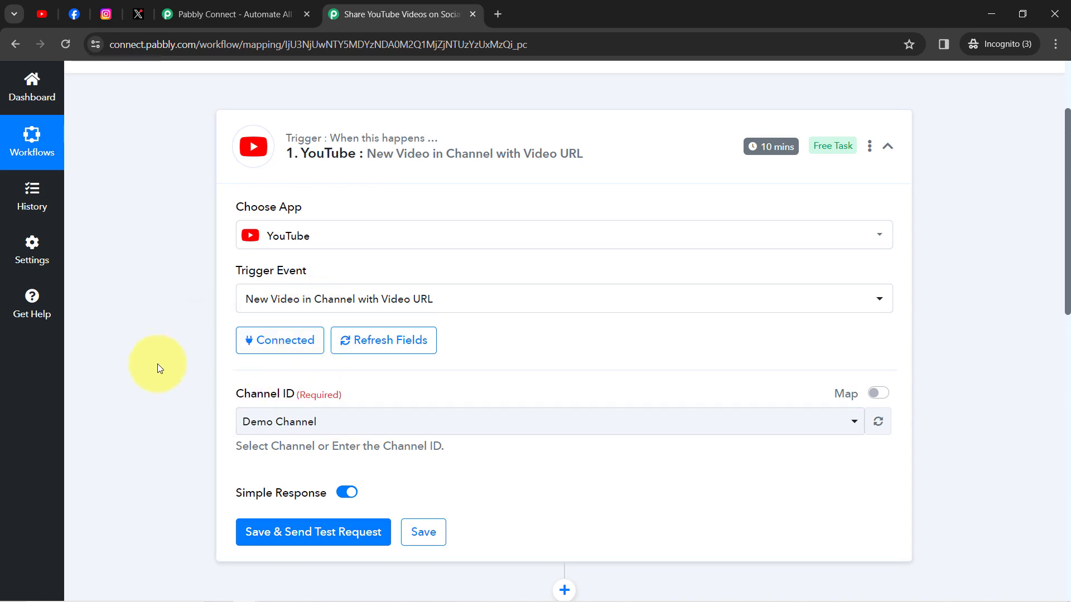
pyautogui.moveTo(1068, 197); pyautogui.dragTo(1053, 276)
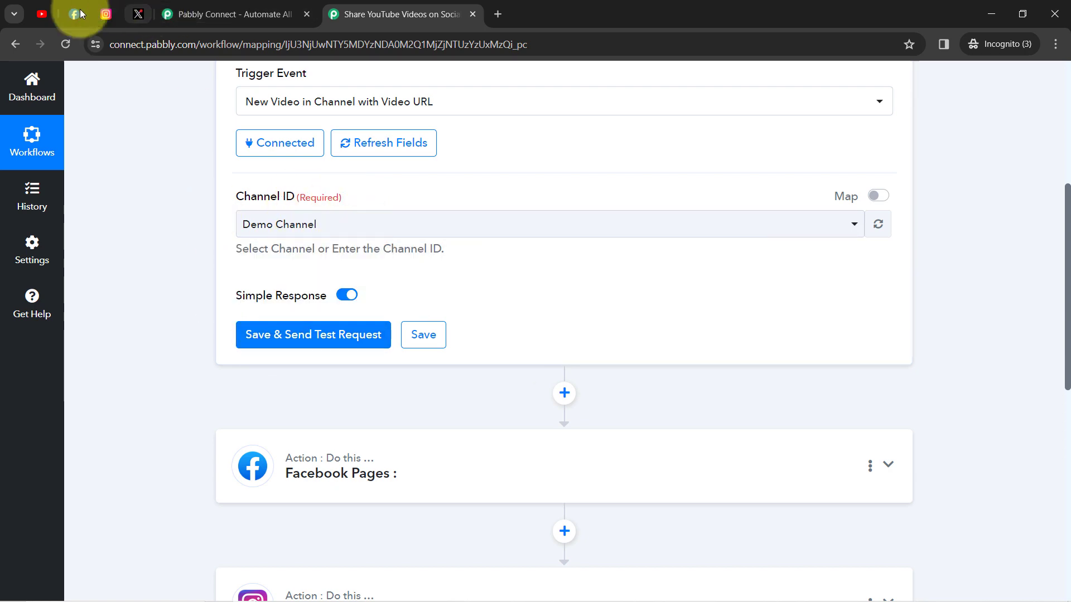
# - Switch to YouTube Studio and upload the video file "Automate yor Task with Pabbly Connect" to the channel
pyautogui.click(43, 17)
pyautogui.click(963, 80)
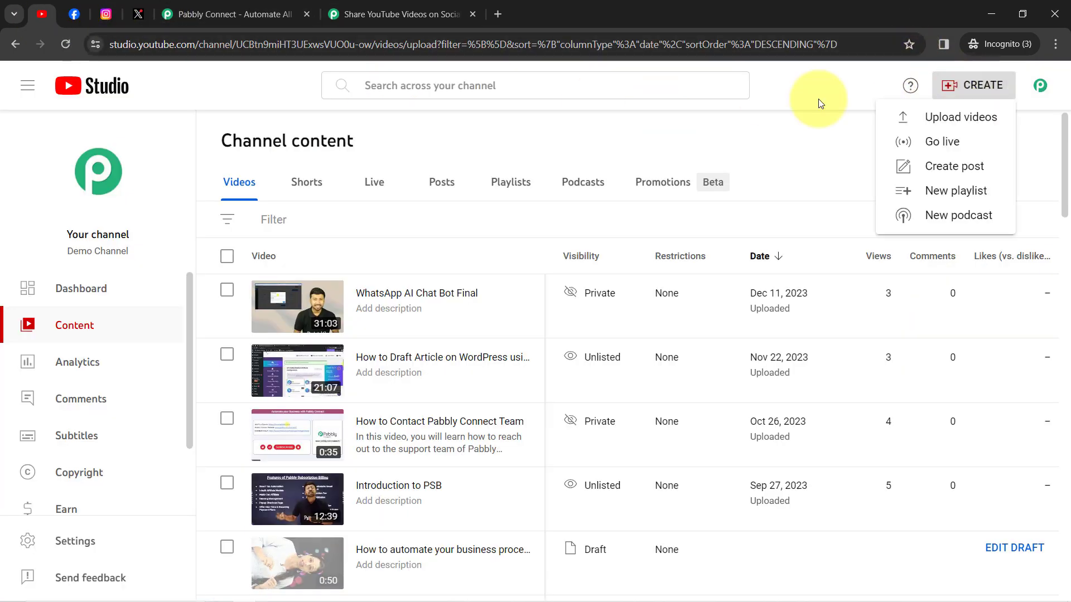
pyautogui.click(904, 115)
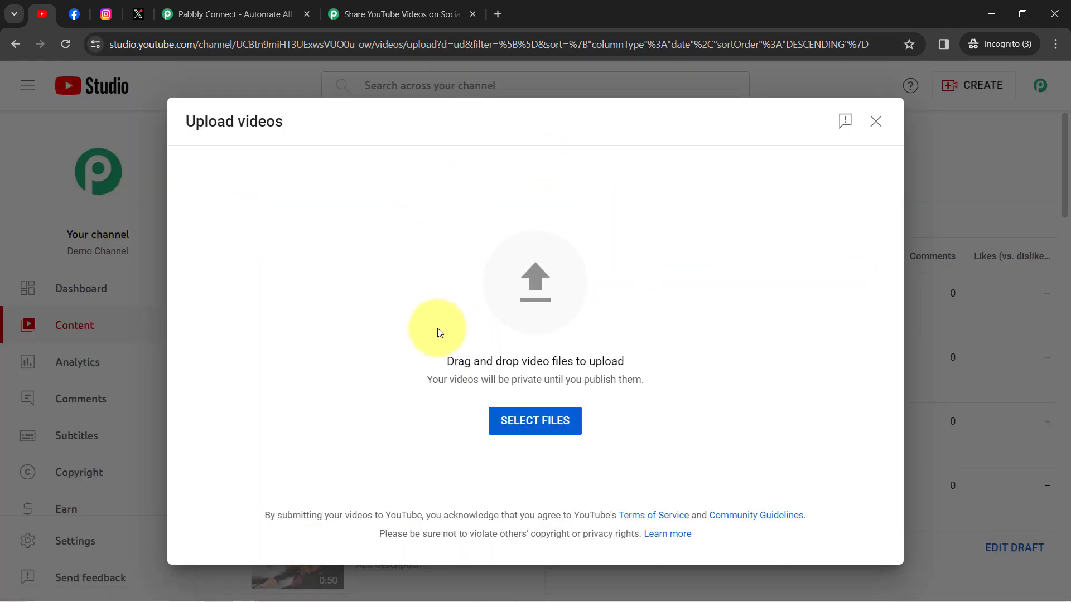
pyautogui.click(501, 438)
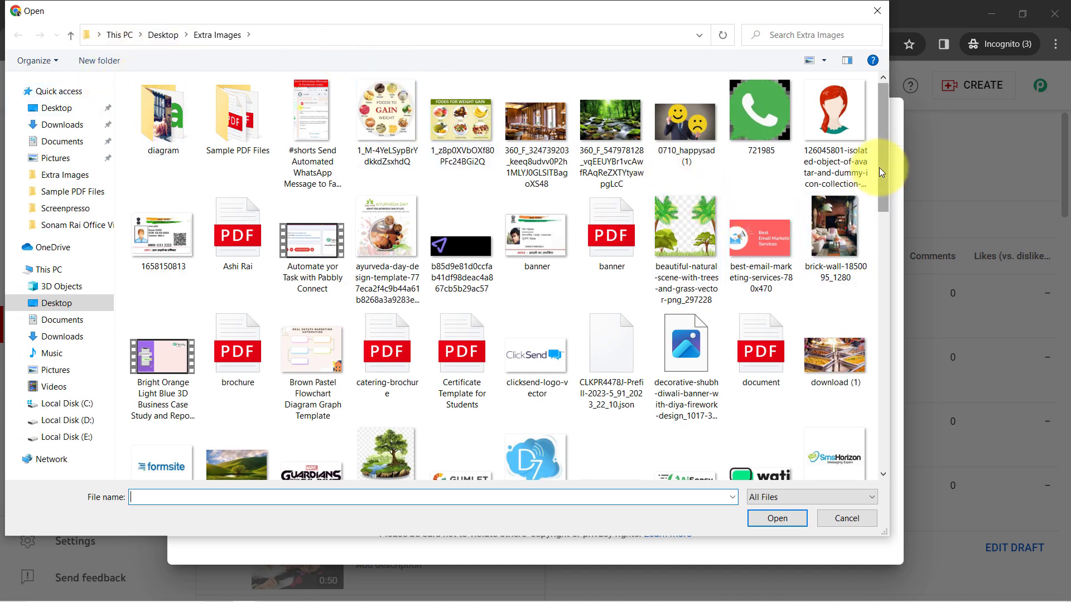
pyautogui.moveTo(879, 167); pyautogui.dragTo(859, 339)
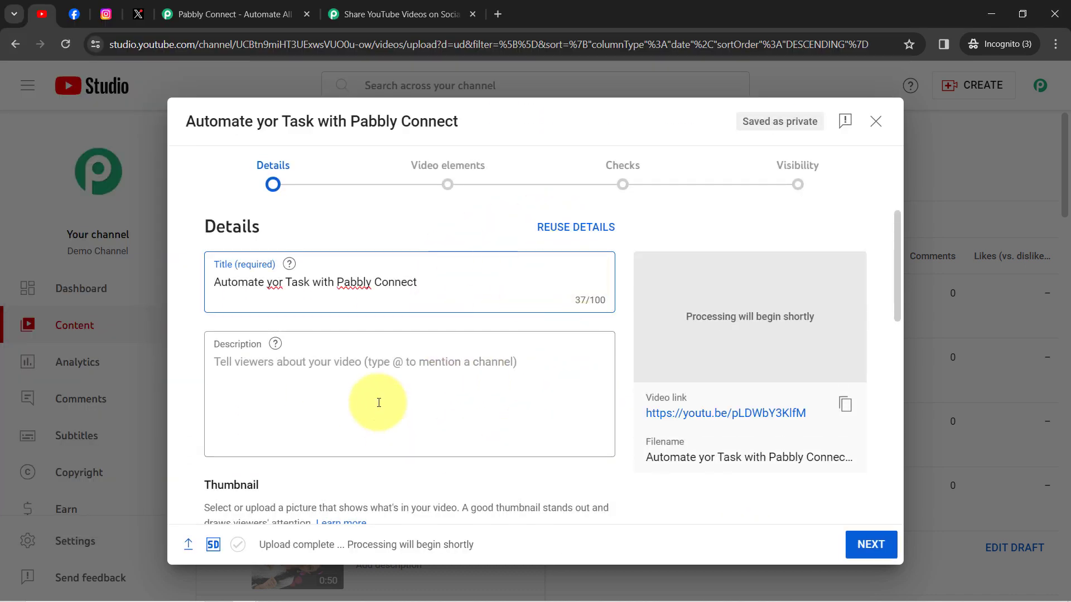
# - Correct the video title to "Automate your Task with Pabbly Connect" and mark the video as not made for kids
pyautogui.click(280, 286)
pyautogui.write('u')
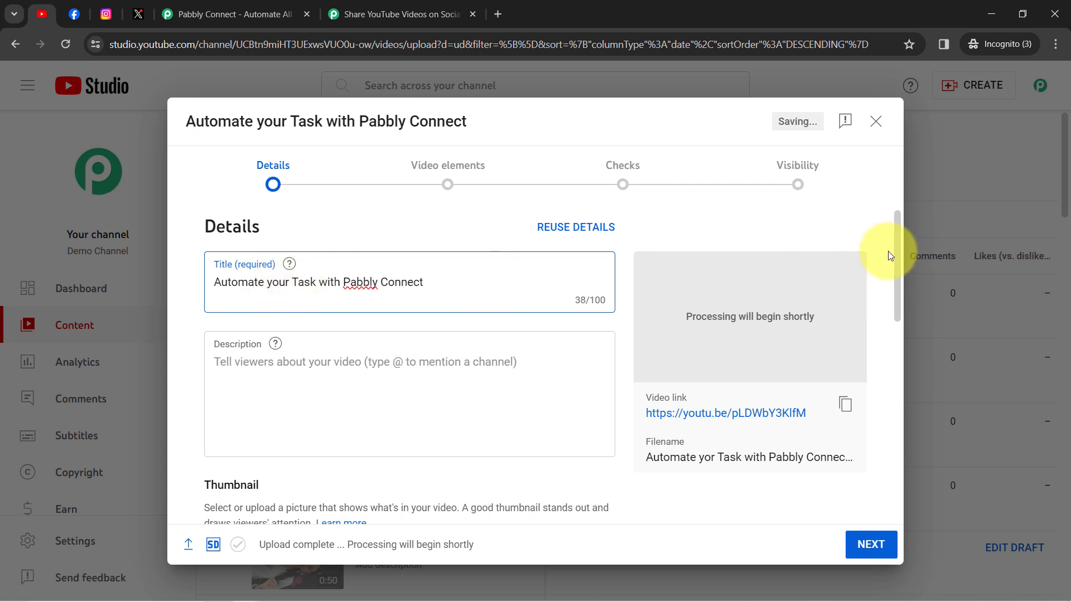
pyautogui.click(902, 291)
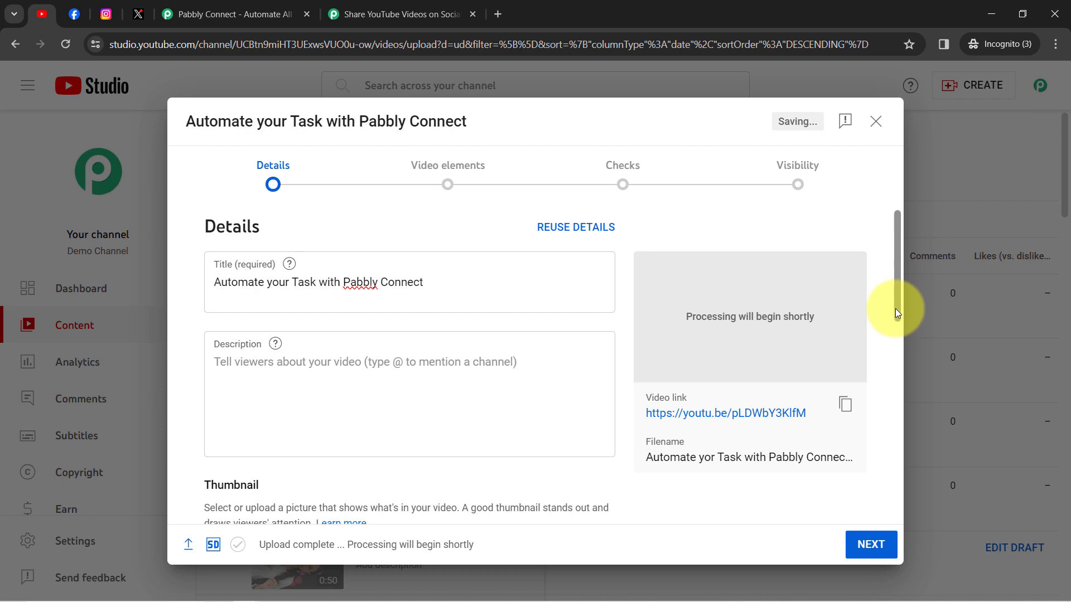
pyautogui.moveTo(895, 309); pyautogui.dragTo(548, 489)
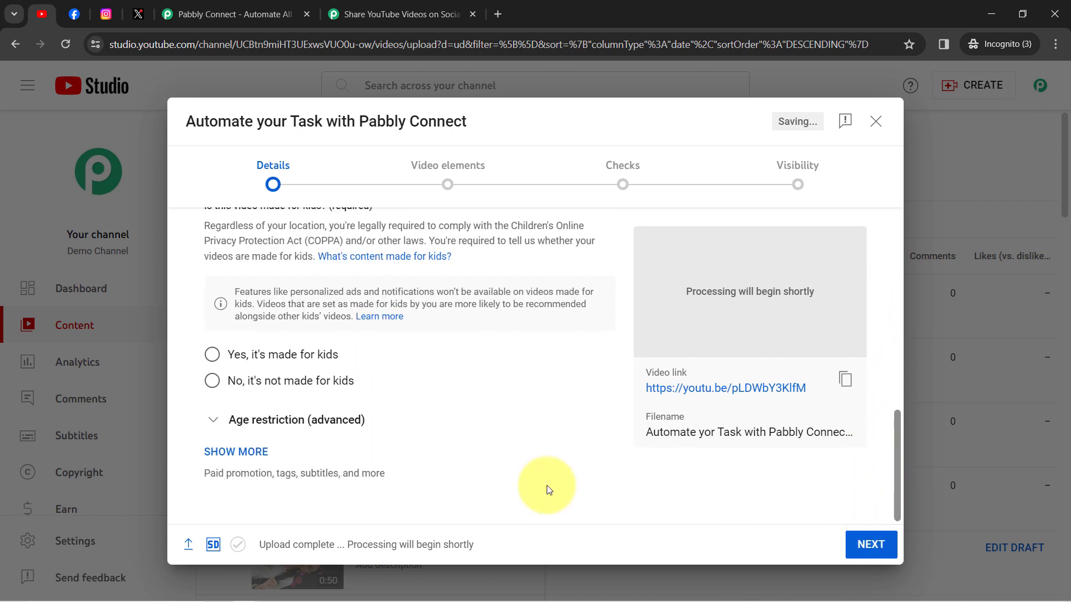
pyautogui.click(266, 384)
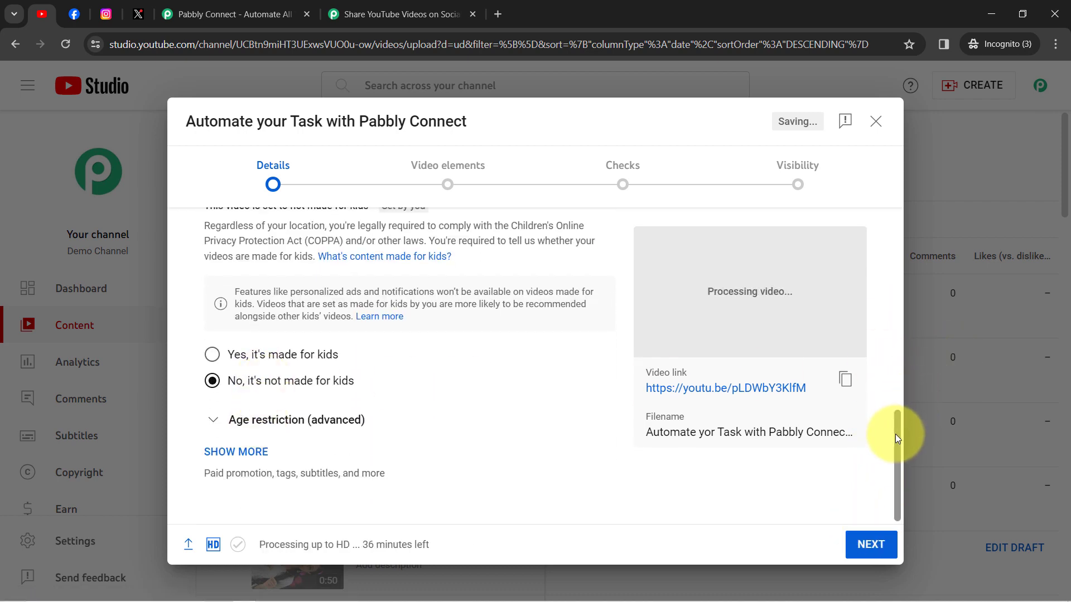
# - Add the description "In this video, you will learn to automate the manual and repetitive tasks with the help of Pabbly Connect" and publish the video as public
pyautogui.moveTo(896, 438); pyautogui.dragTo(617, 285)
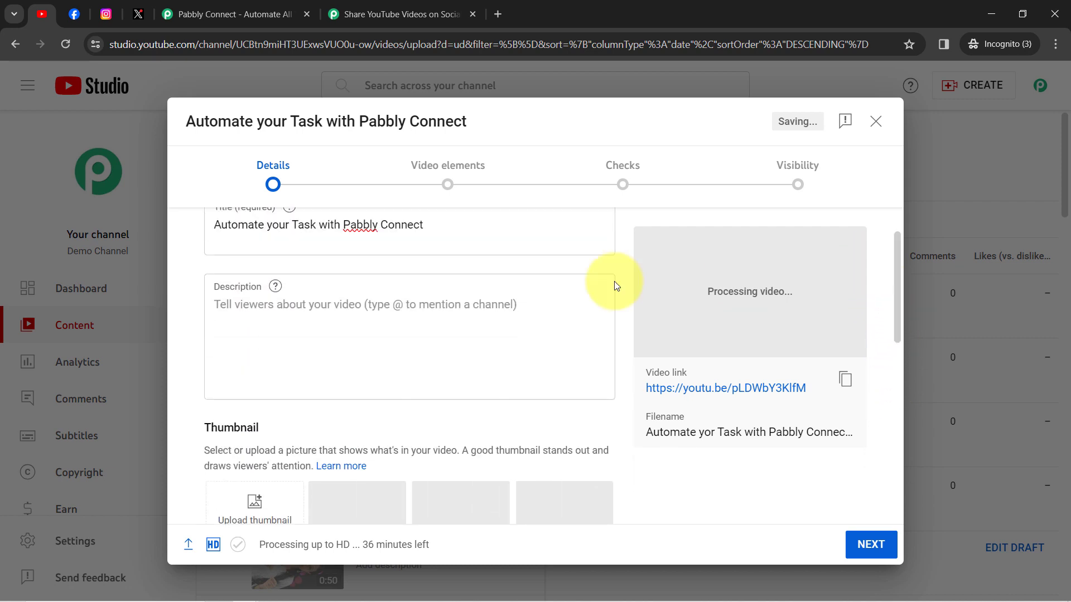
pyautogui.click(245, 317)
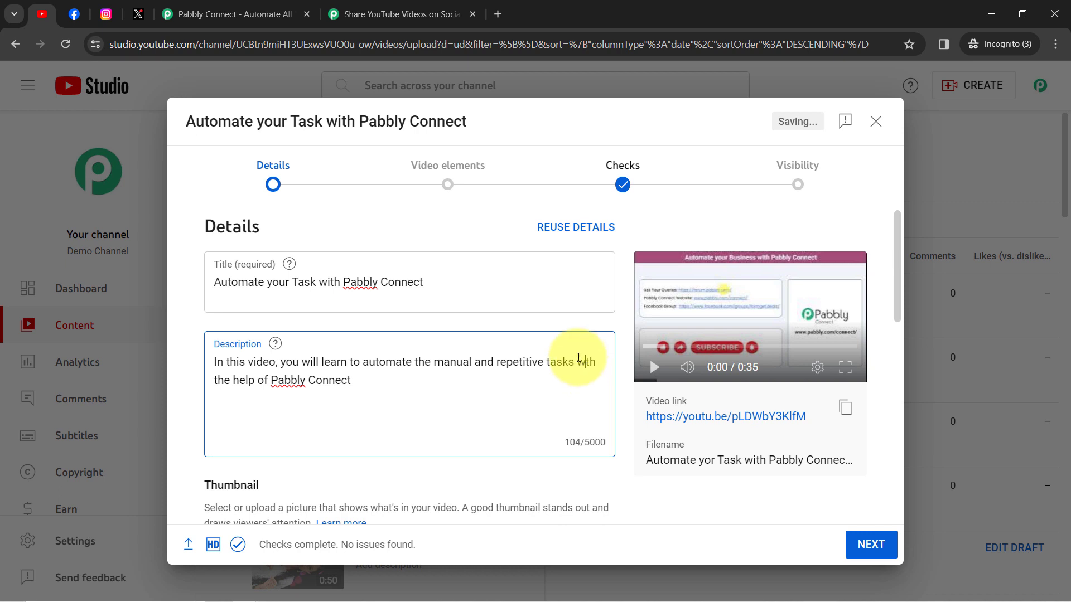
pyautogui.write('i')
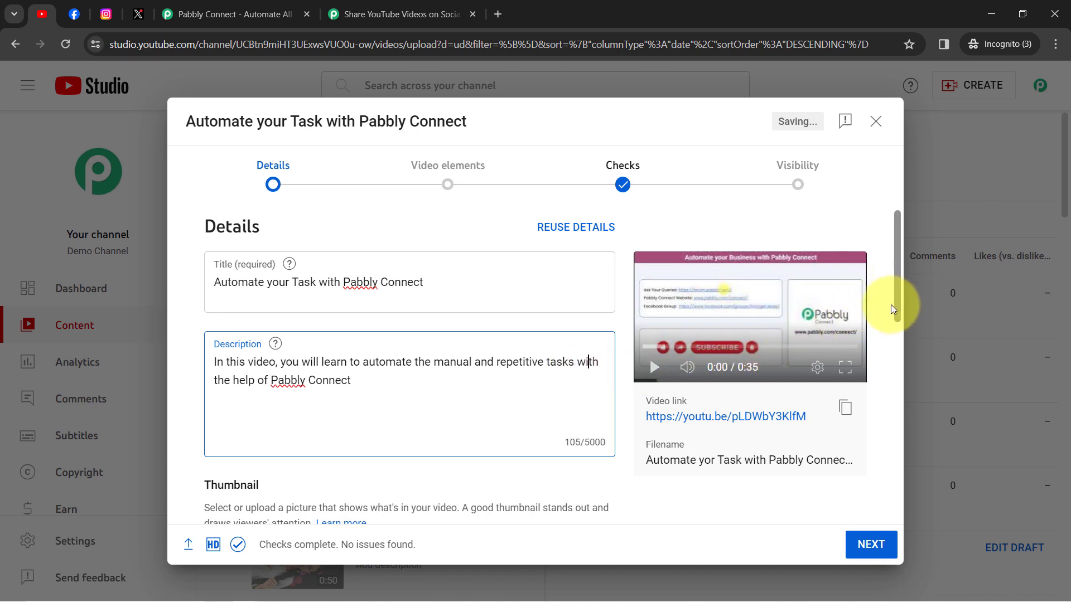
pyautogui.click(868, 544)
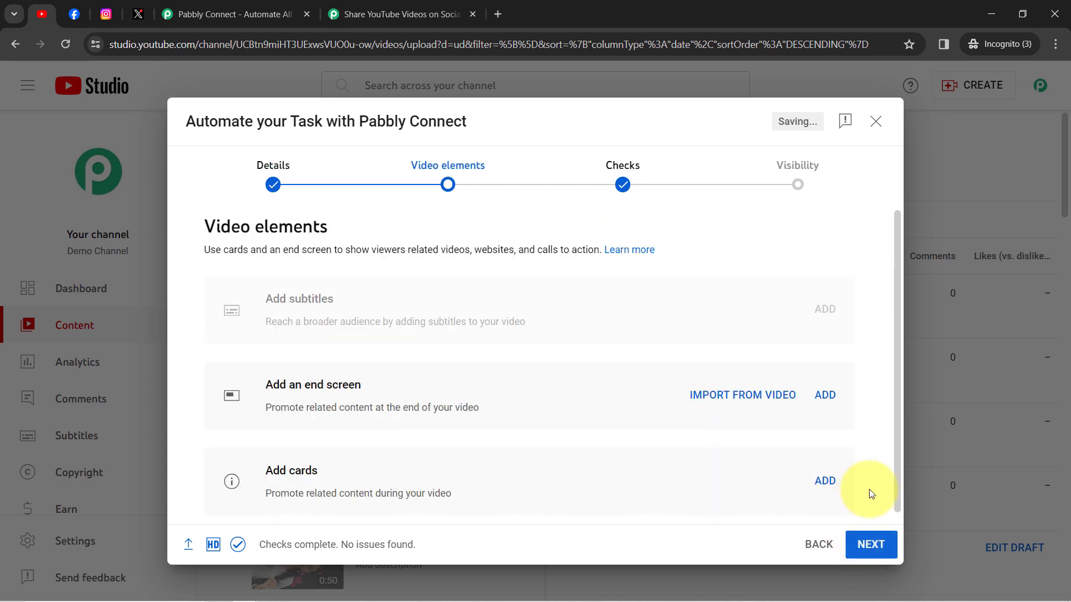
pyautogui.click(871, 545)
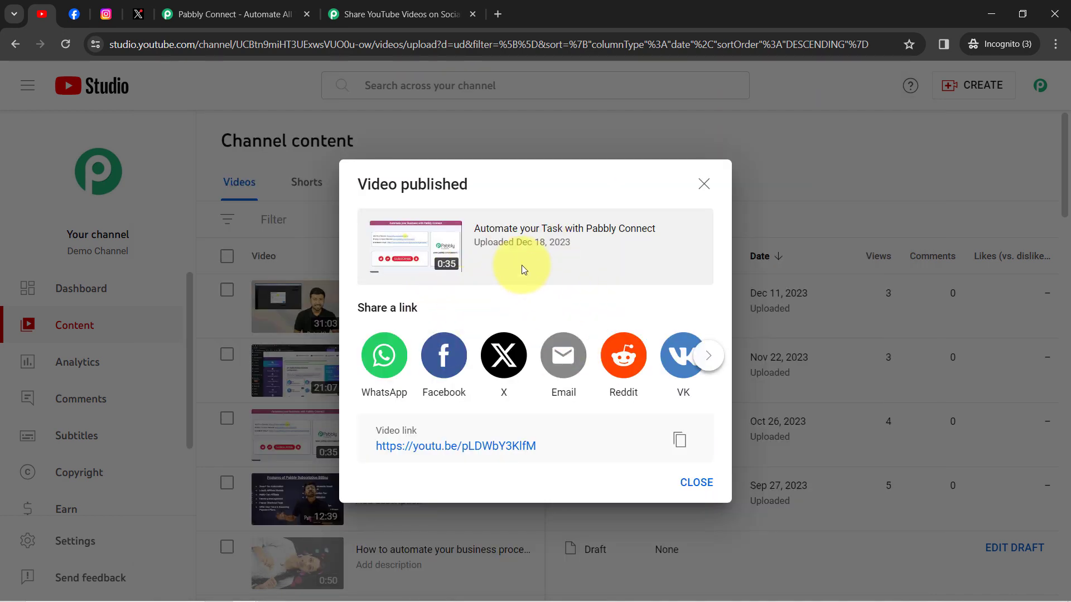
# - Switch back to the Pabbly Connect workflow and try to fetch the new video with a test request from the YouTube trigger
pyautogui.click(357, 14)
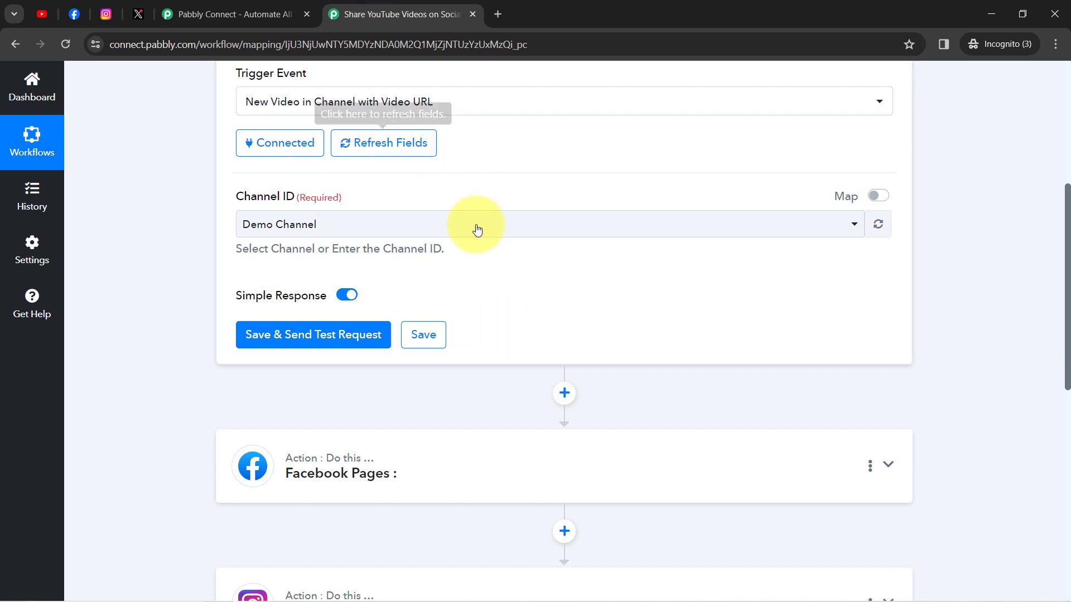
pyautogui.click(304, 337)
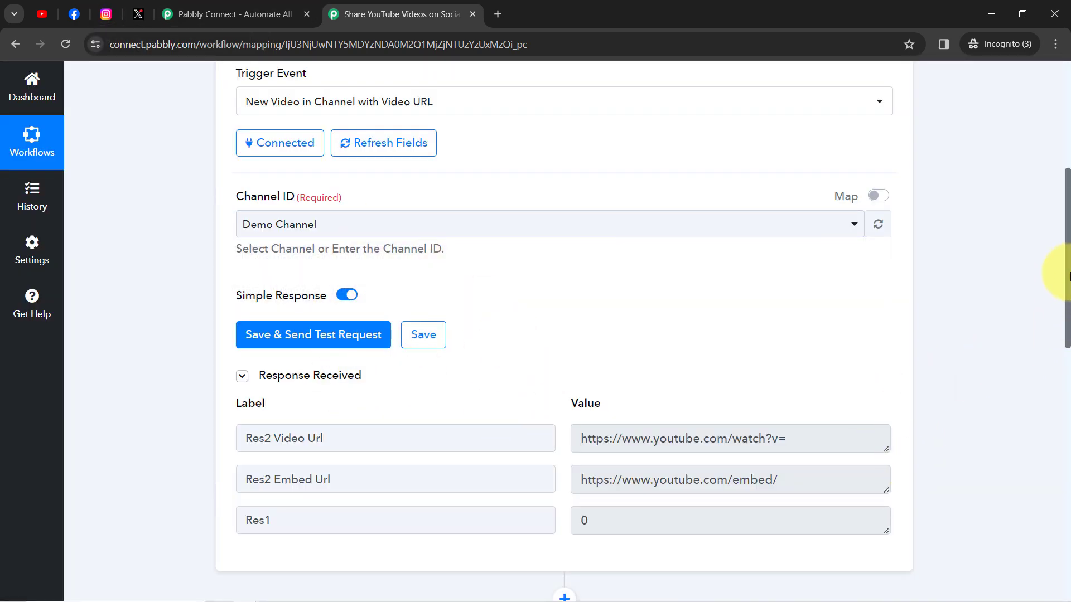
pyautogui.moveTo(1067, 275); pyautogui.dragTo(1065, 306)
pyautogui.click(879, 401)
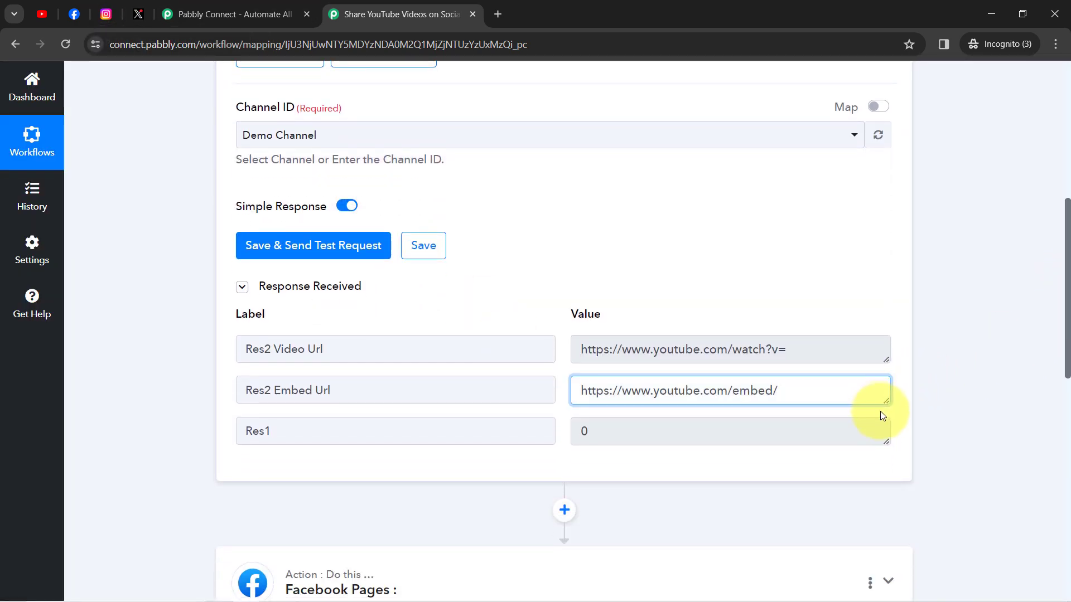
pyautogui.moveTo(887, 399)
pyautogui.mouseDown()
pyautogui.moveTo(889, 468)
pyautogui.moveTo(884, 392)
pyautogui.mouseUp()
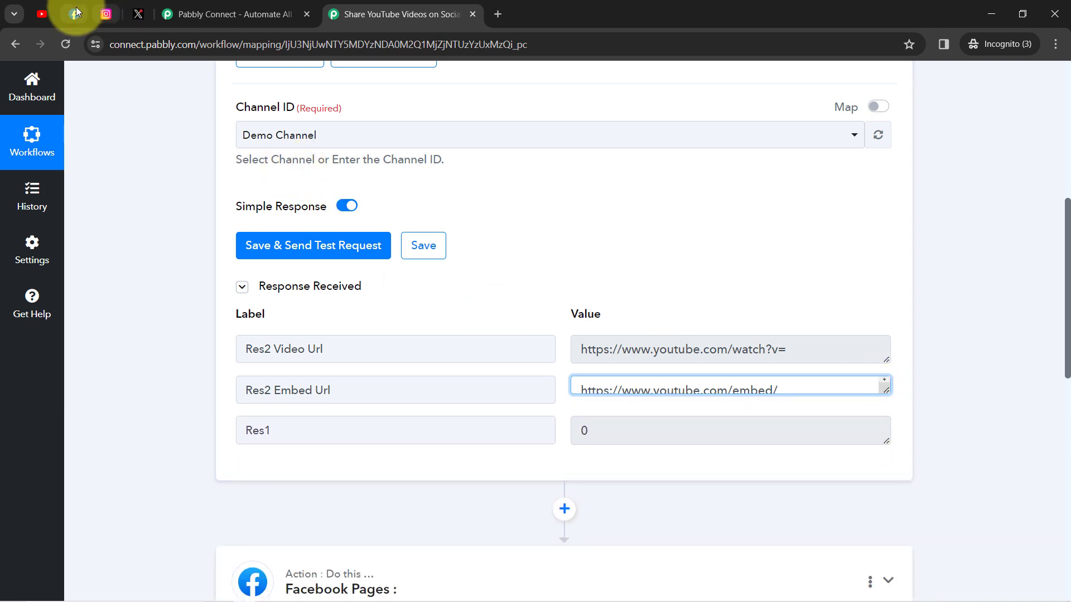
# - Dismiss the published-video dialog in YouTube Studio and resend the YouTube trigger's test request in Pabbly Connect
pyautogui.click(41, 14)
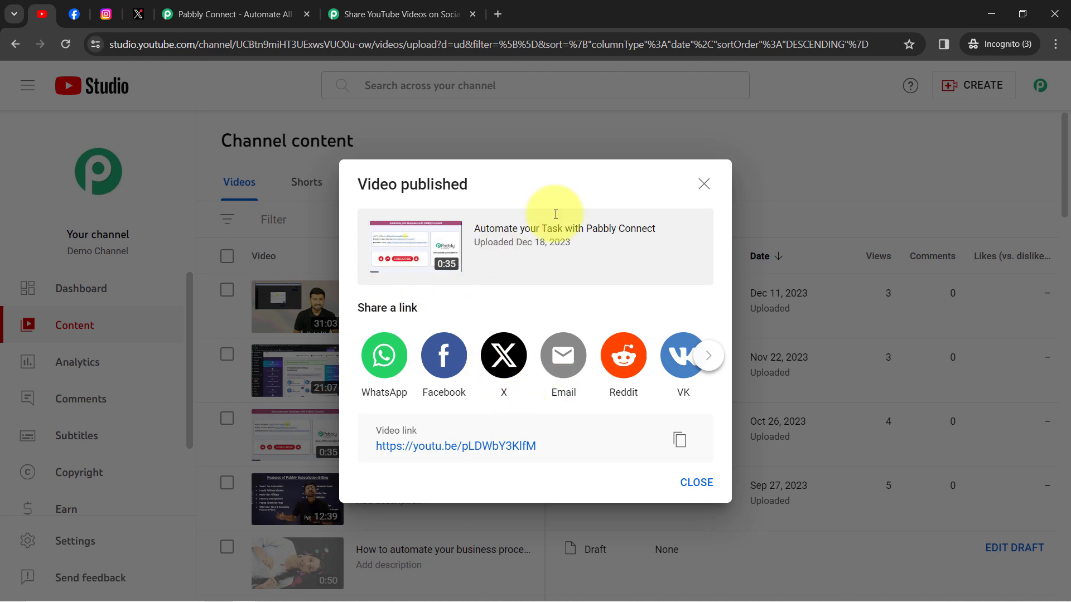
pyautogui.click(700, 187)
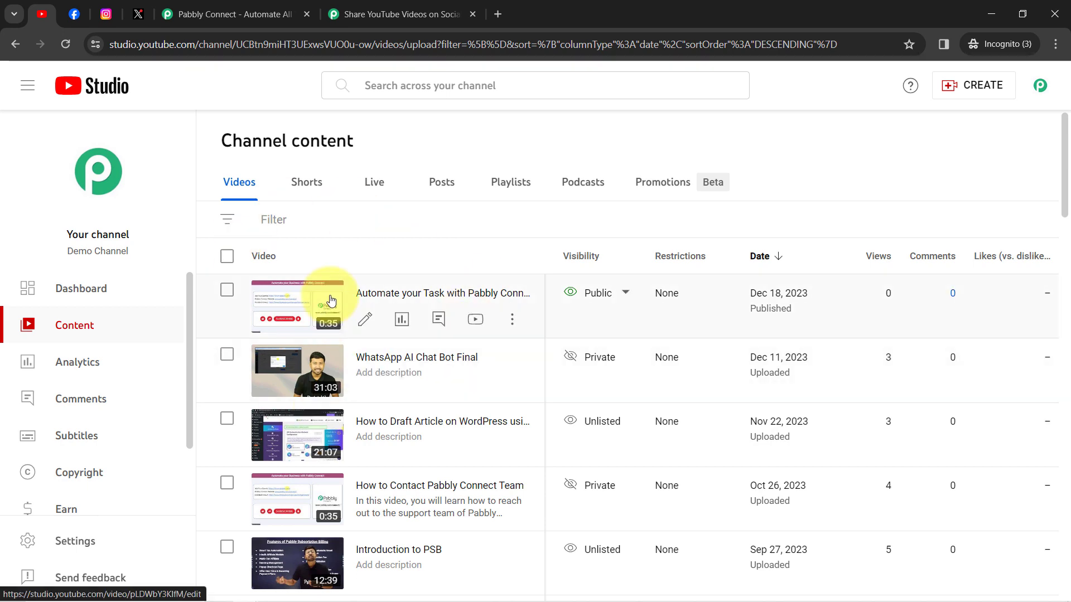
pyautogui.click(301, 248)
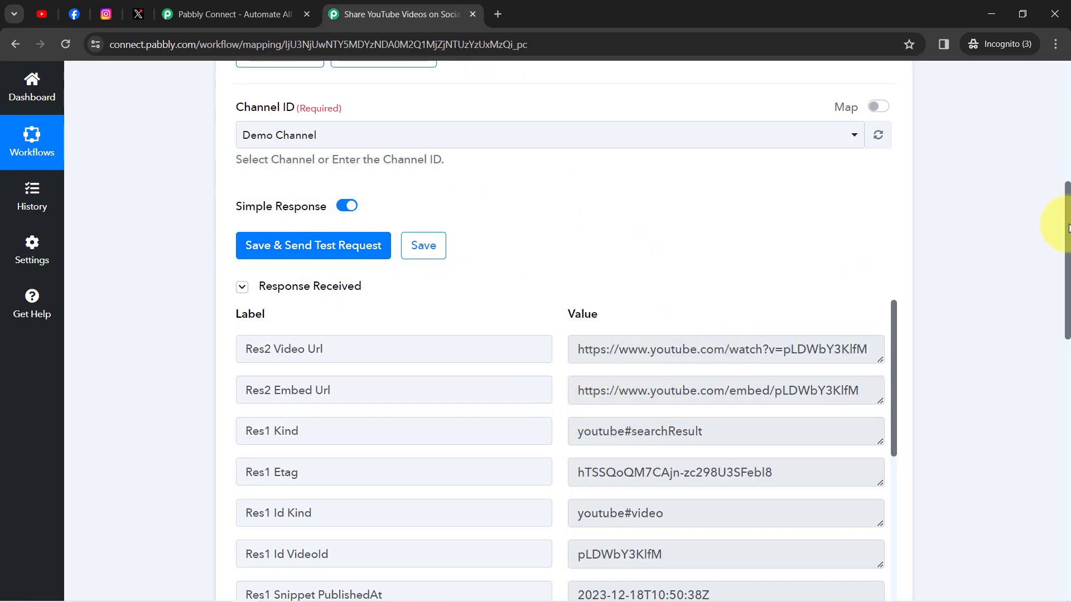
# - Open the received video URL in a new browser tab and examine the title, description and thumbnail fields in the trigger response
pyautogui.scroll(-3, 1068, 228)
pyautogui.tripleClick(752, 197)
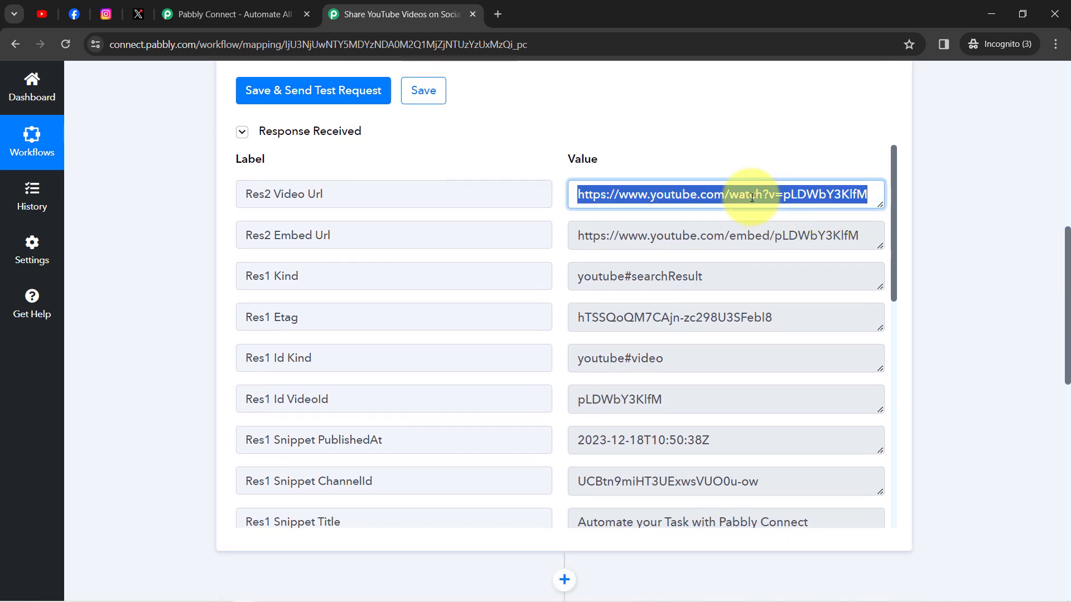
pyautogui.rightClick(752, 198)
pyautogui.click(768, 256)
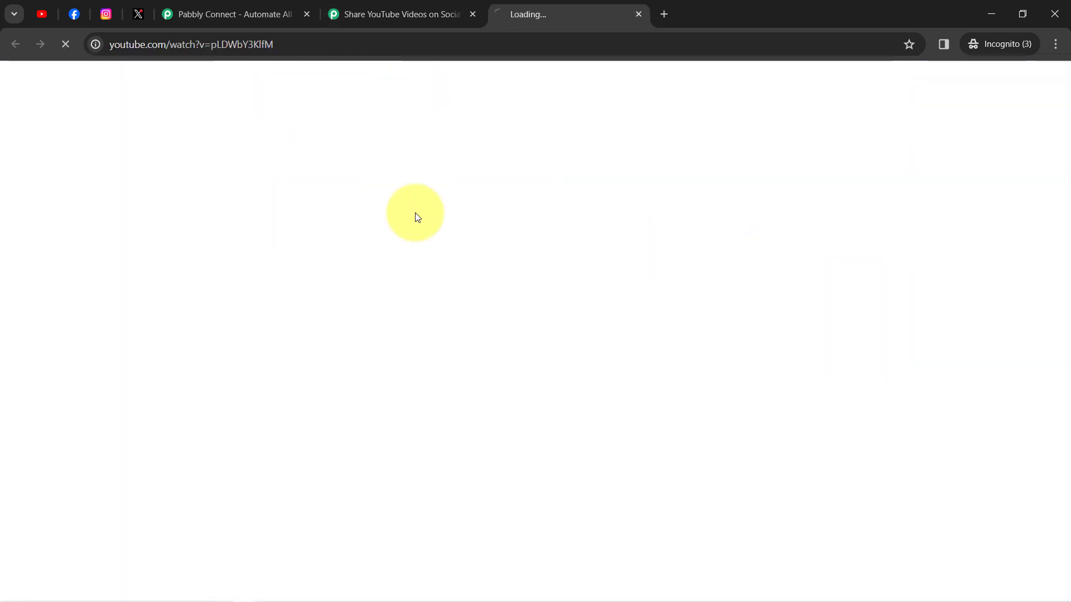
pyautogui.click(419, 13)
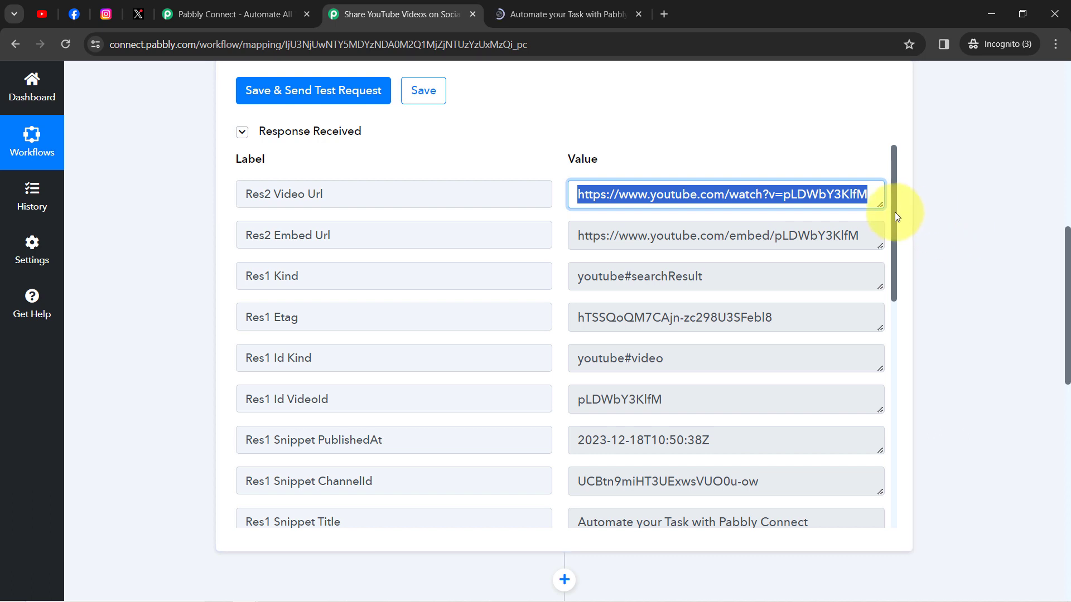
pyautogui.moveTo(895, 215); pyautogui.dragTo(899, 320)
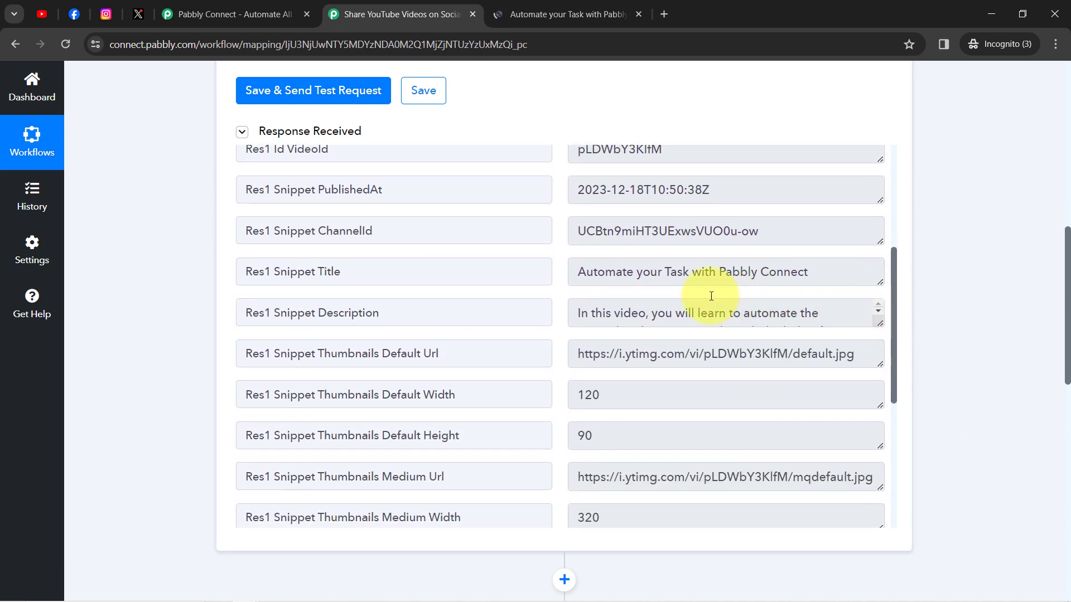
# - Highlight the video title and description in the YouTube trigger response, enlarging the description field to read its full text
pyautogui.click(597, 278)
pyautogui.hotkey('ctrl', 'a')
pyautogui.click(622, 312)
pyautogui.hotkey('ctrl', 'a')
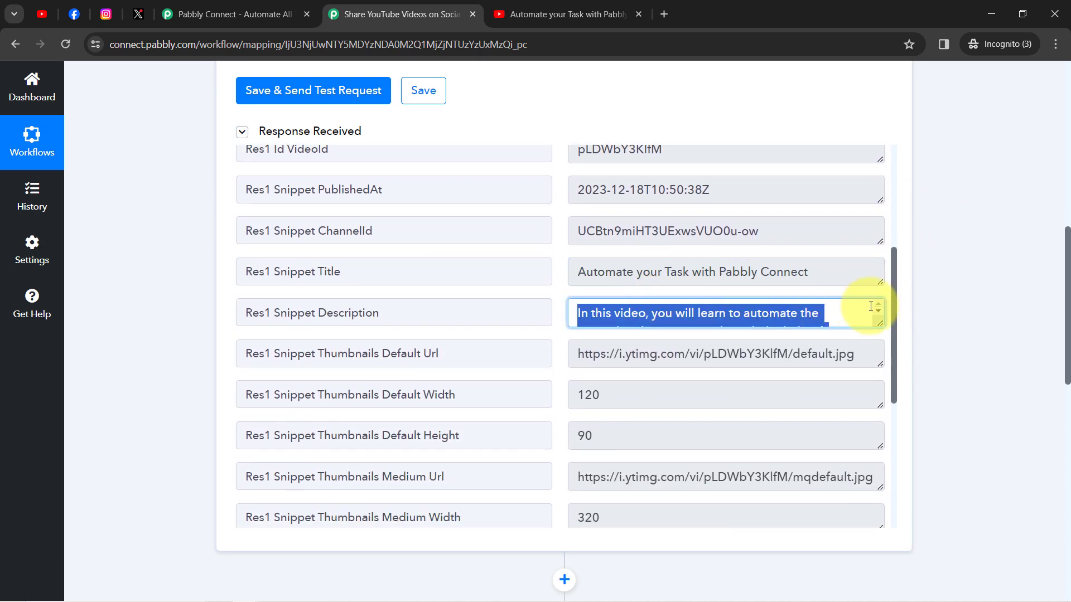
pyautogui.moveTo(881, 320); pyautogui.dragTo(880, 372)
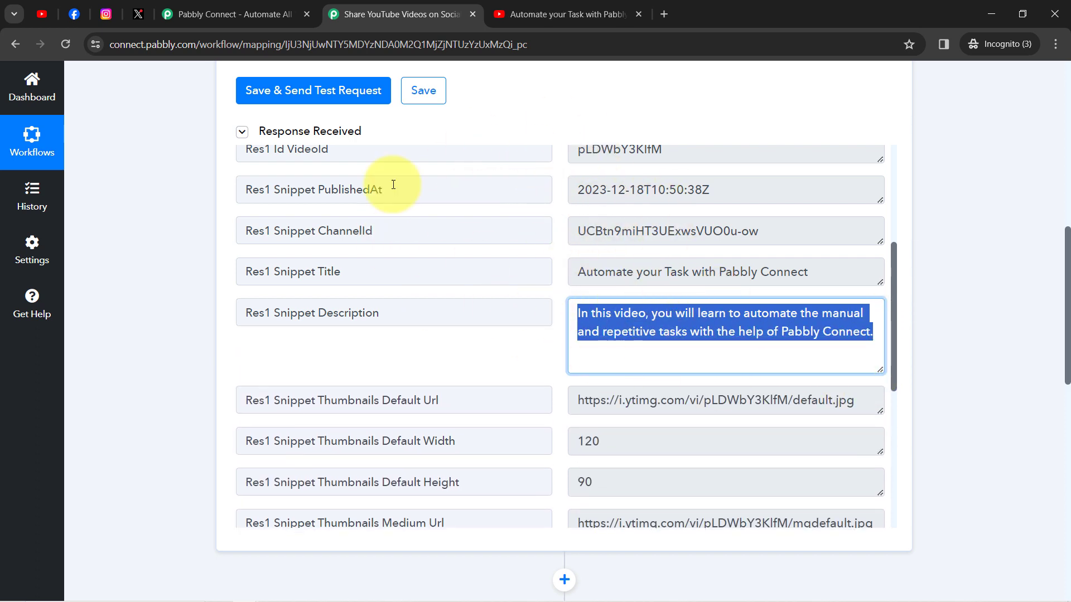
# - Check the opened YouTube video page, close it, look over the YouTube Studio content list and return to the Pabbly Connect workflow
pyautogui.click(527, 14)
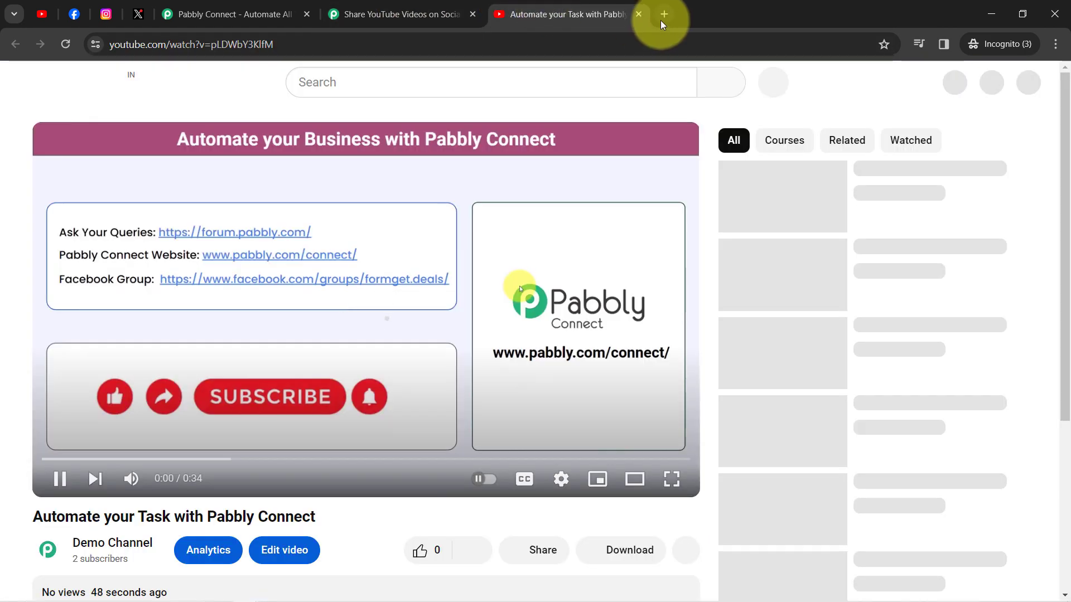
pyautogui.click(639, 13)
pyautogui.click(42, 12)
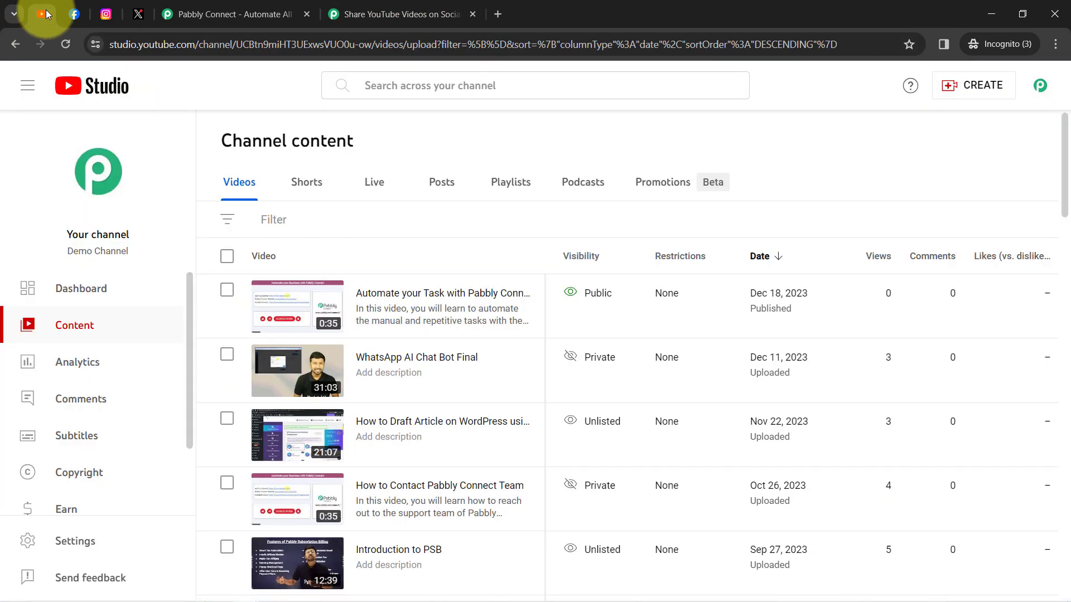
pyautogui.click(375, 5)
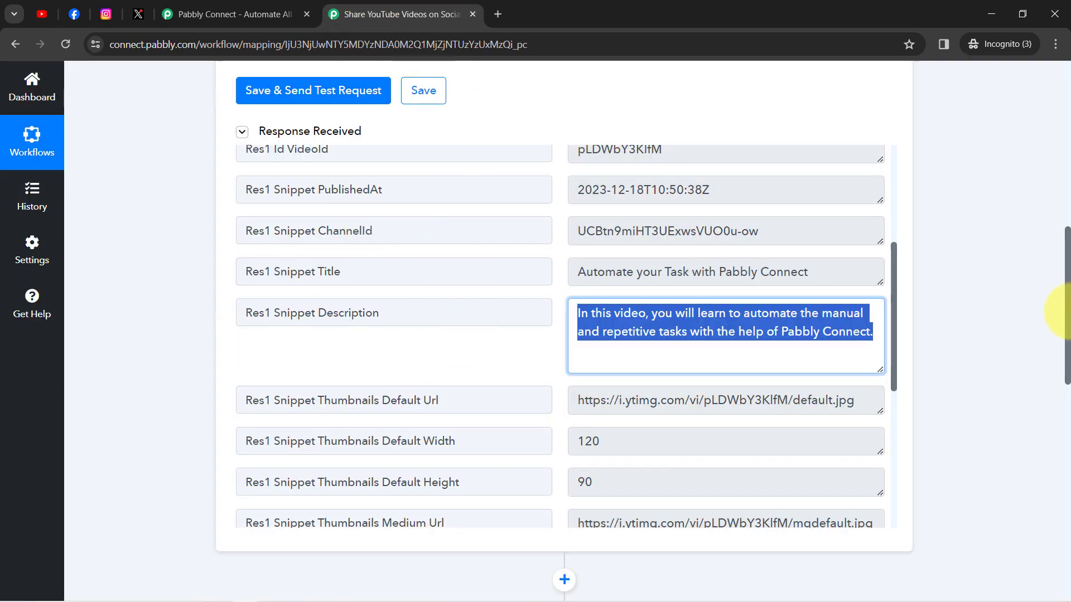
# - Collapse the YouTube trigger step of the workflow
pyautogui.scroll(1, 1062, 196)
pyautogui.scroll(7, 1062, 196)
pyautogui.moveTo(765, 273)
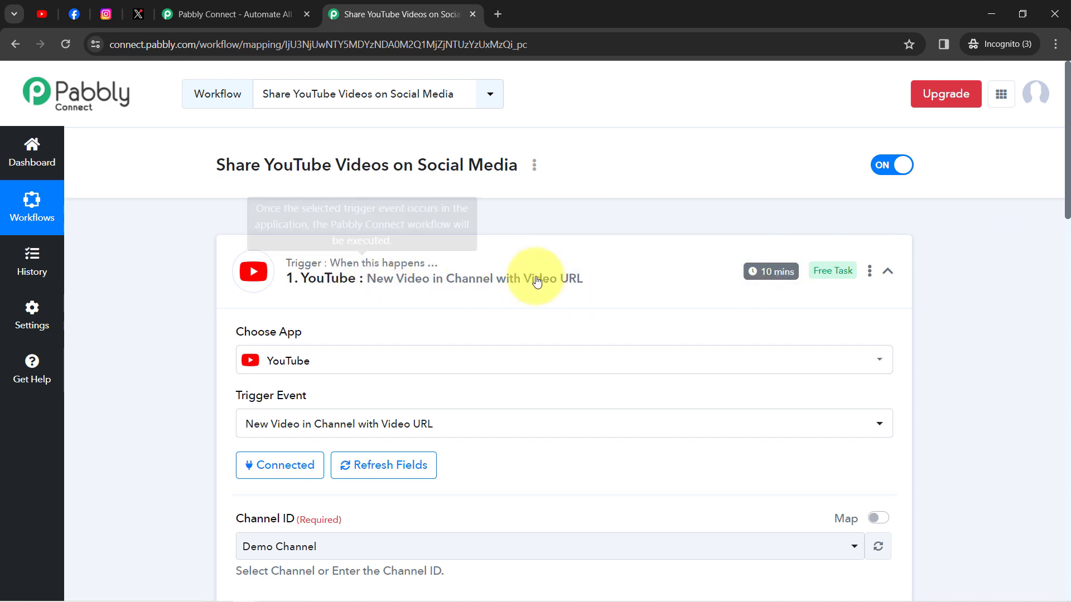
pyautogui.click(478, 257)
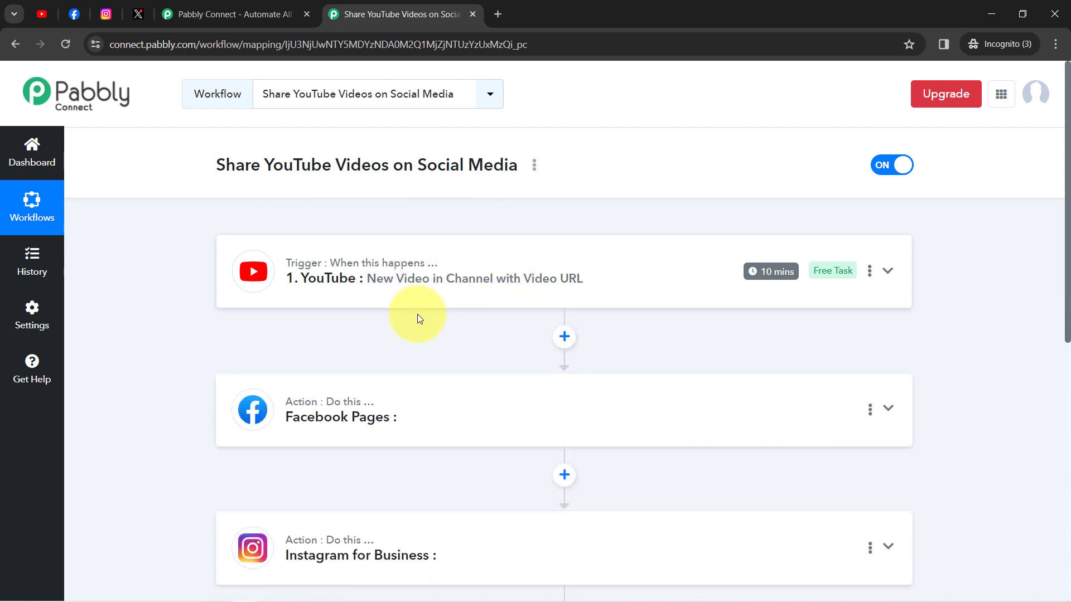
# - Expand the Facebook Pages action and set its action event to Create Page Photo Post
pyautogui.moveTo(1064, 153); pyautogui.dragTo(1067, 223)
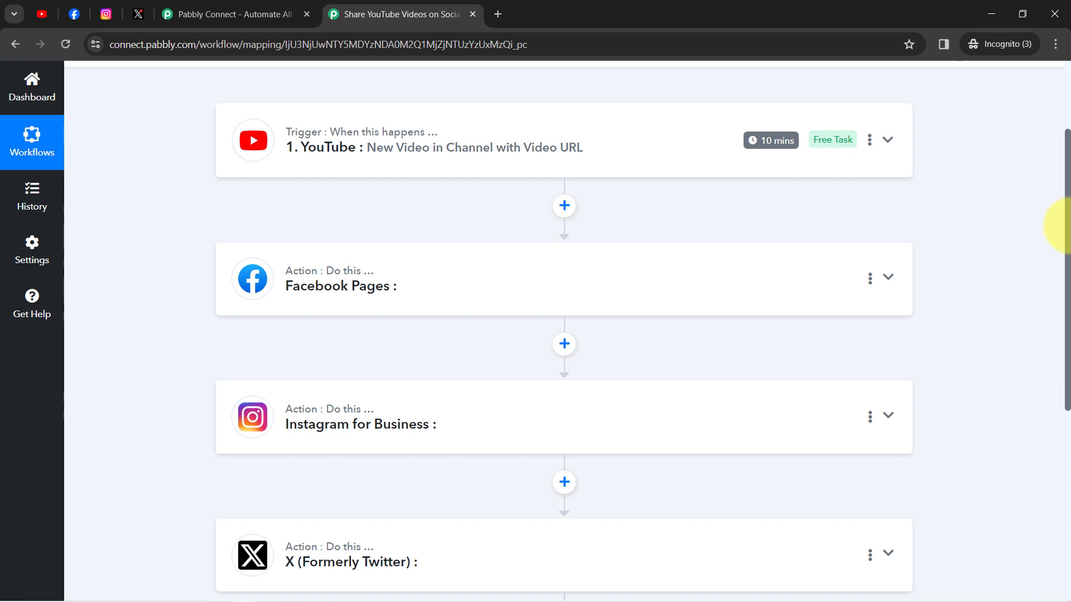
pyautogui.click(410, 267)
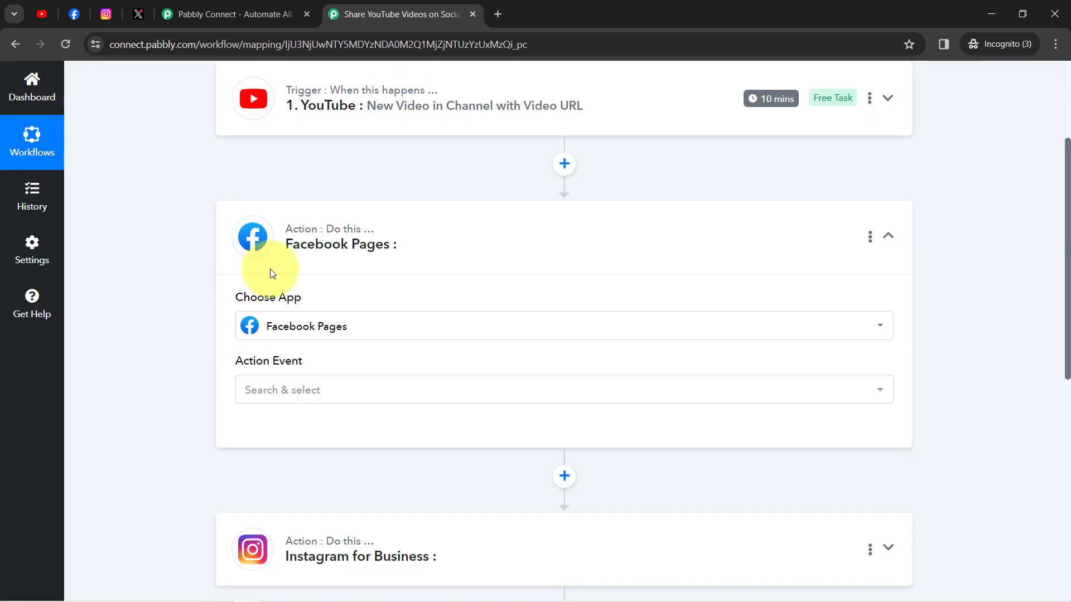
pyautogui.click(250, 390)
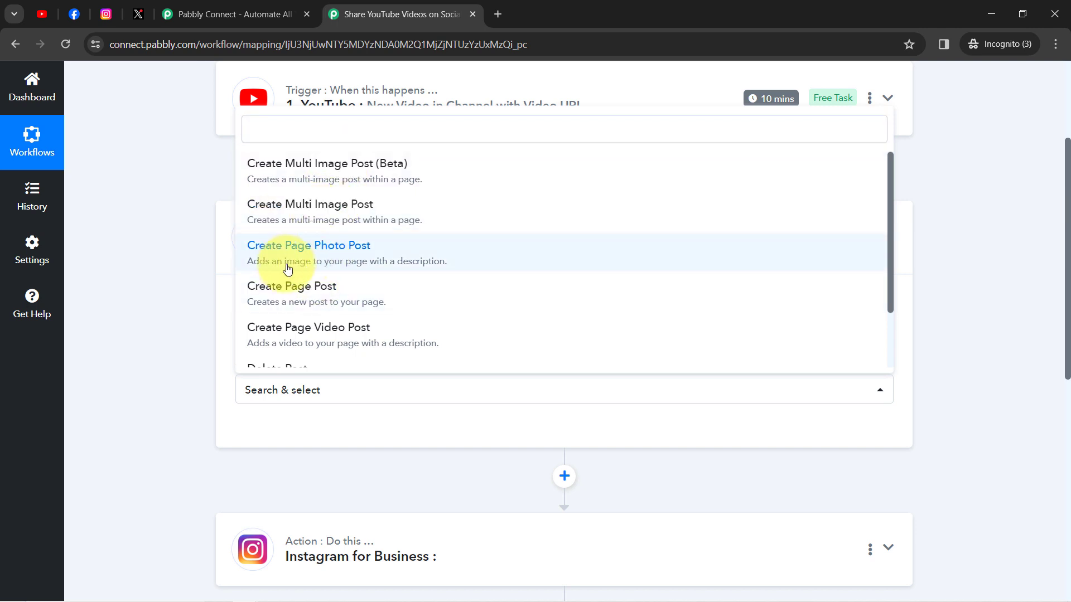
pyautogui.click(311, 254)
# - Add a new Facebook Pages connection, authorize it with the previously linked Facebook account and save it
pyautogui.click(279, 433)
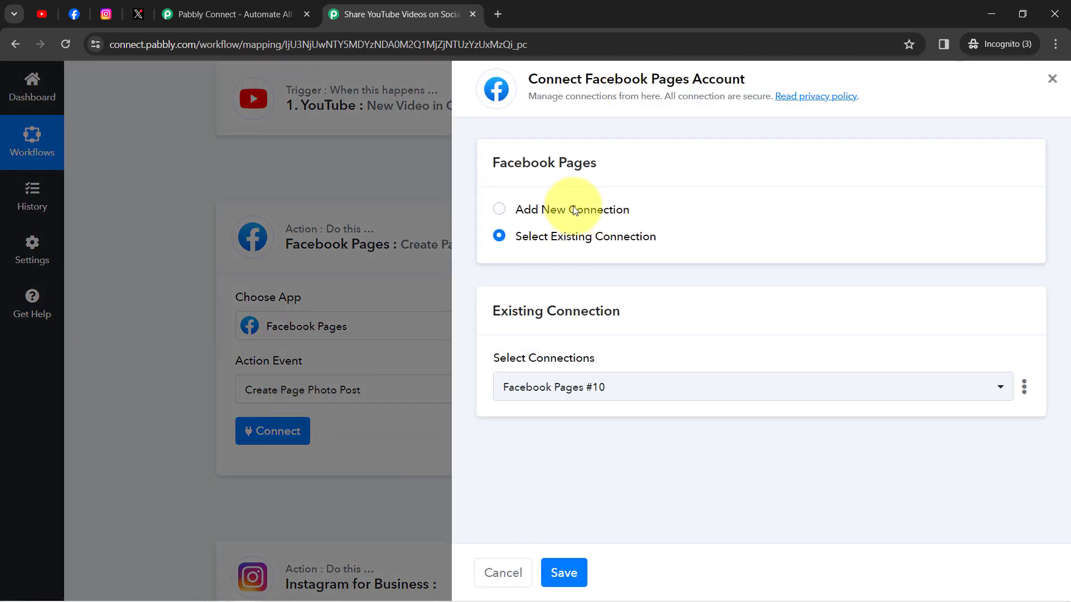
pyautogui.click(574, 211)
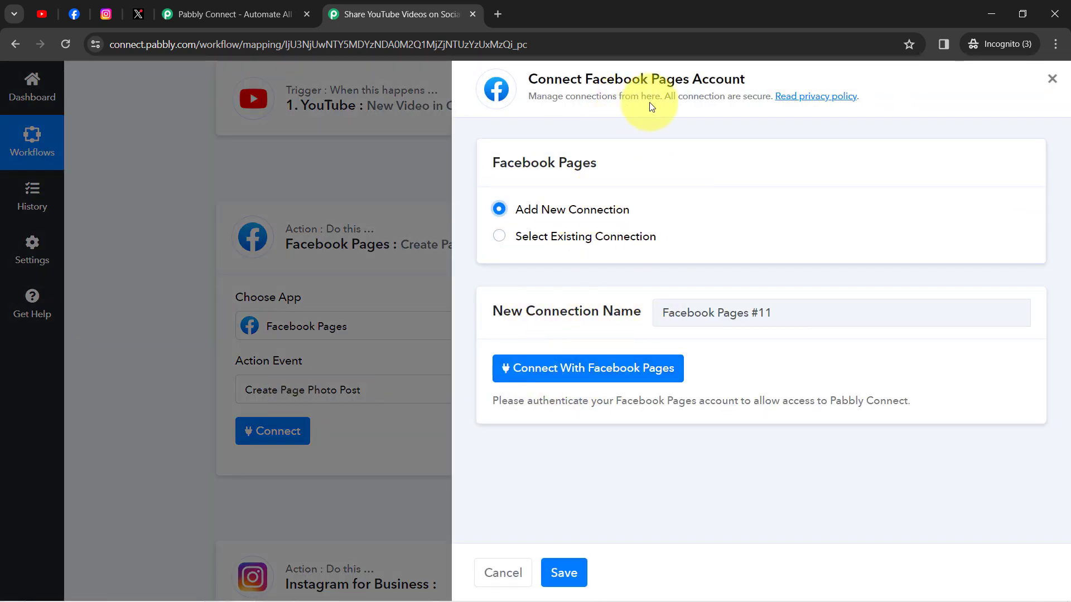
pyautogui.click(585, 367)
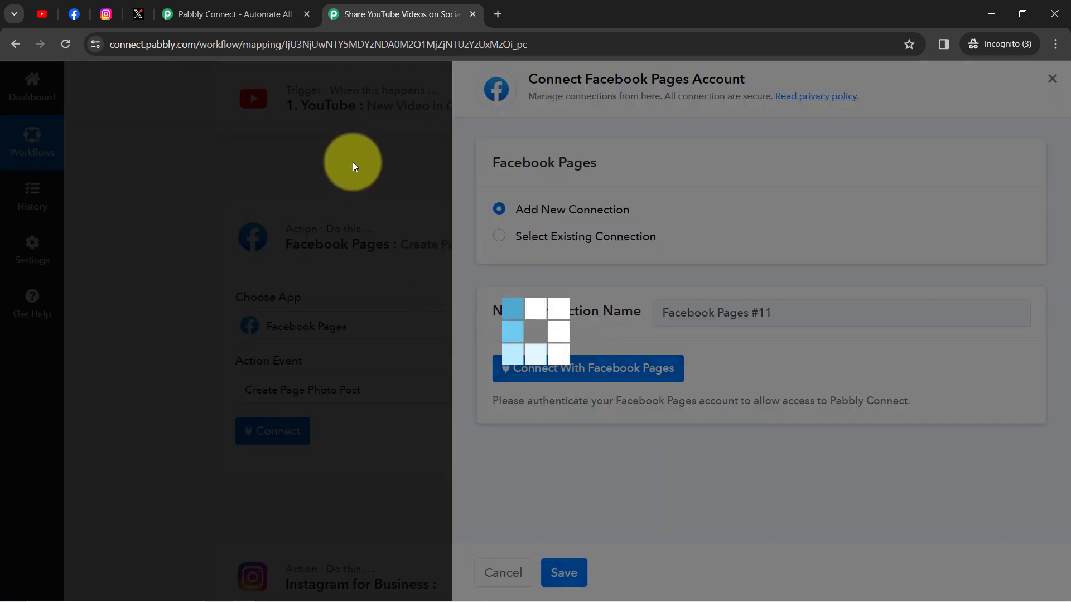
pyautogui.click(548, 11)
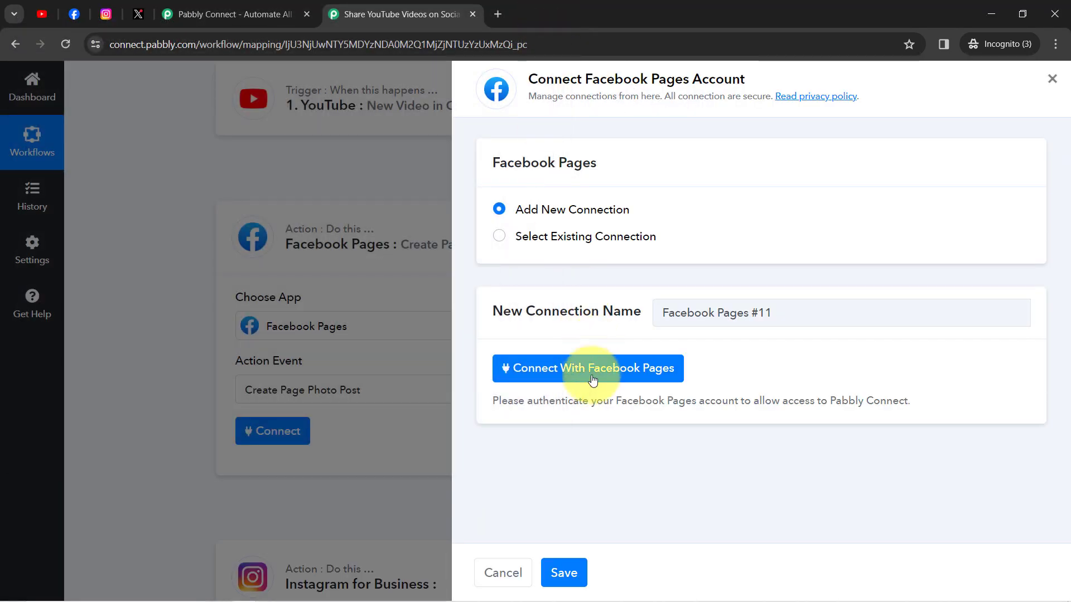
pyautogui.click(588, 372)
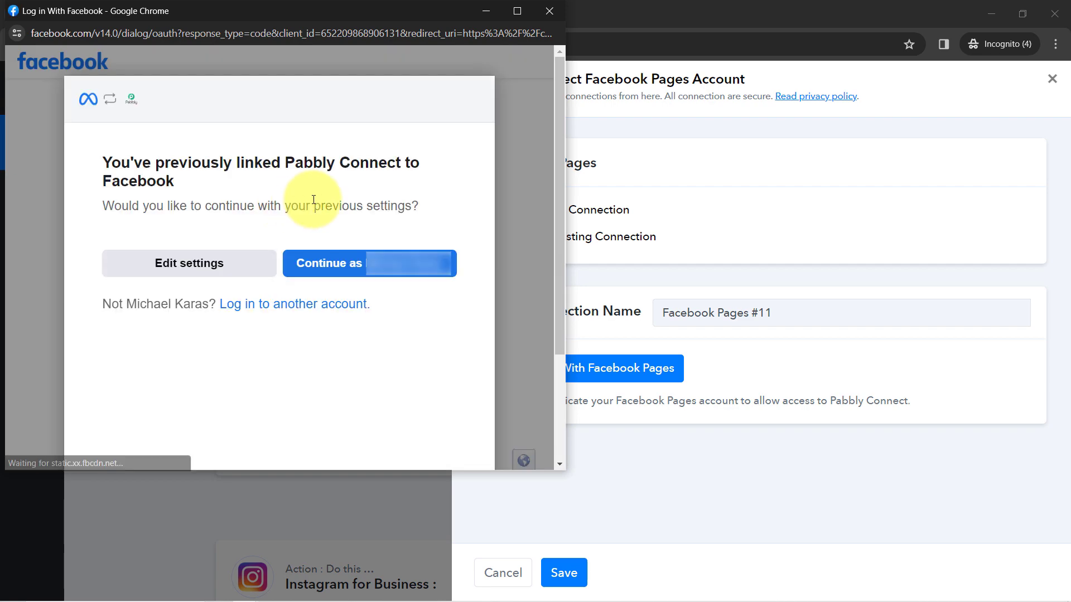
pyautogui.click(375, 257)
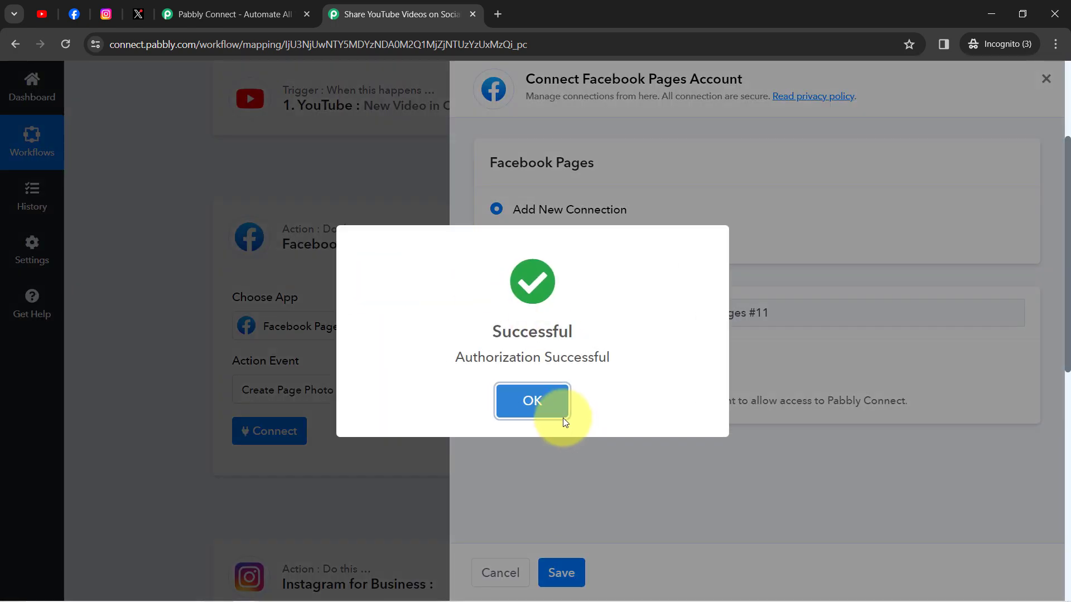
pyautogui.click(555, 404)
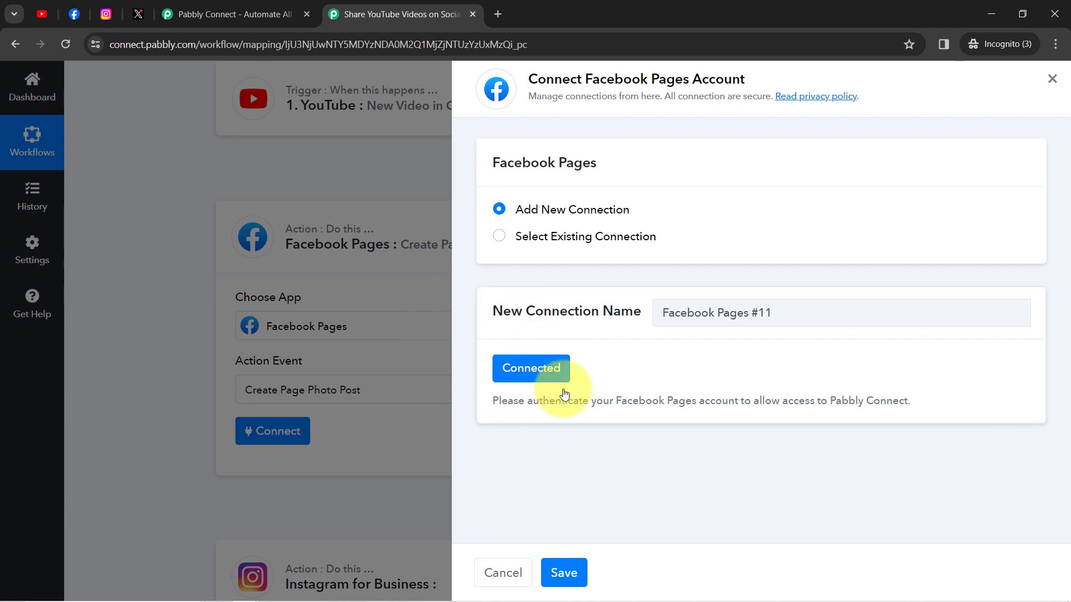
pyautogui.click(565, 571)
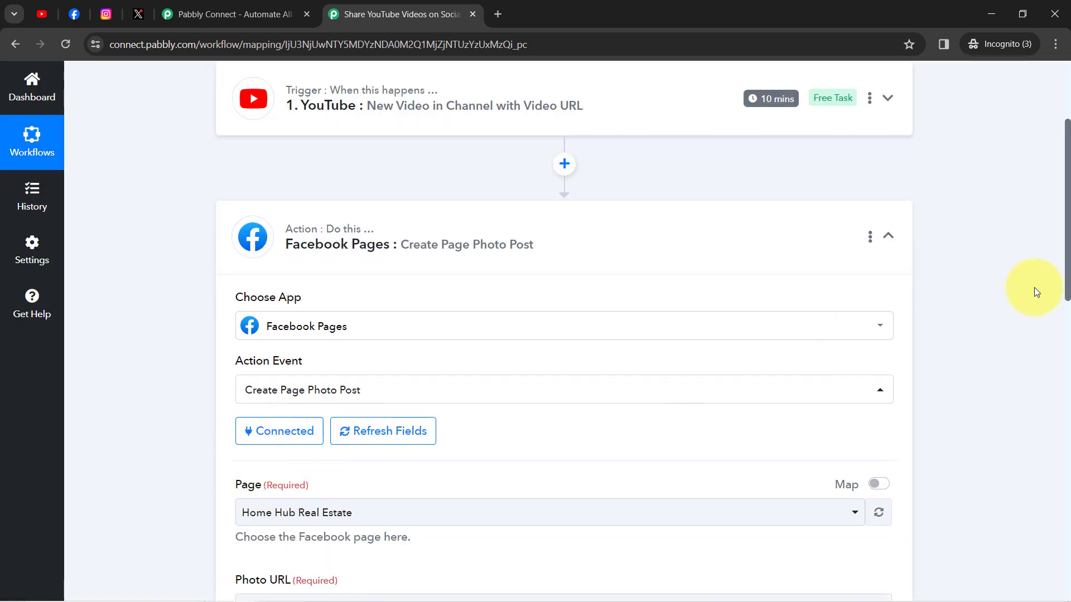
# - Check the target page's name on Facebook and select Pabbly as the page for the photo post
pyautogui.moveTo(1068, 266); pyautogui.dragTo(1059, 333)
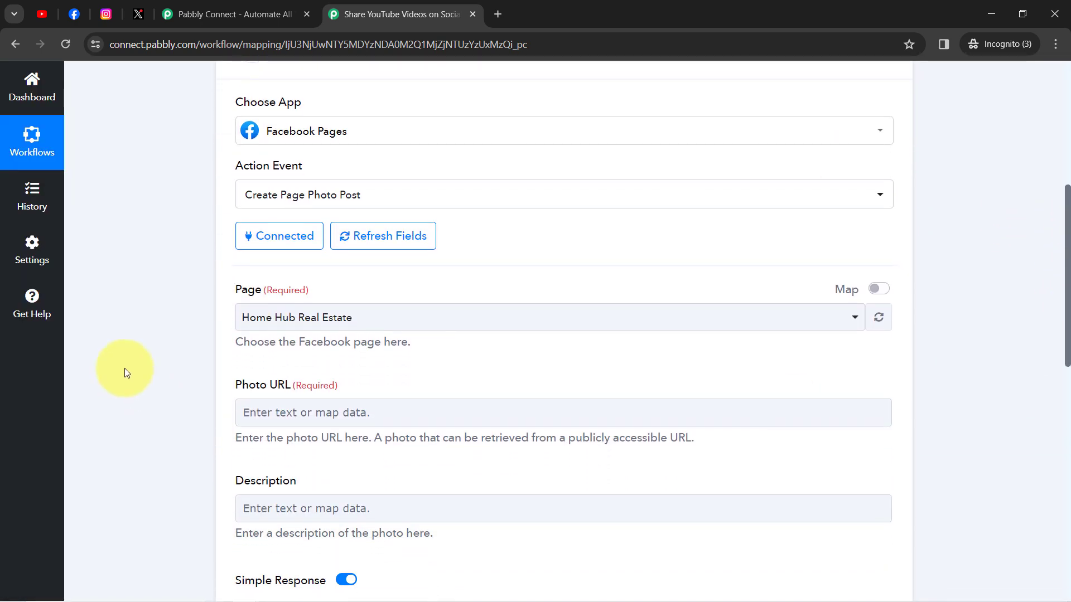
pyautogui.click(259, 316)
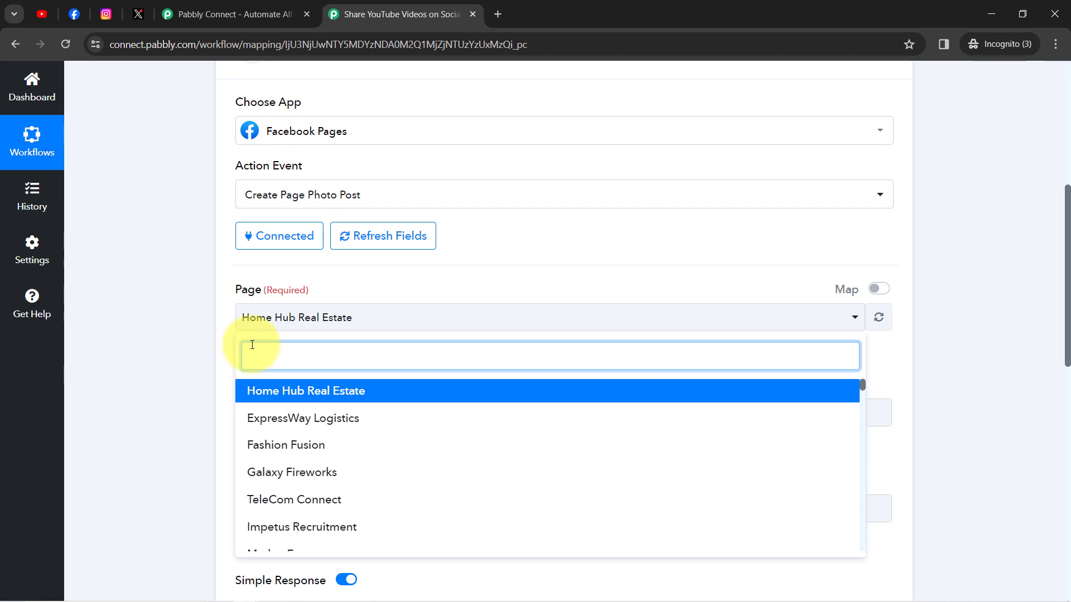
pyautogui.click(72, 17)
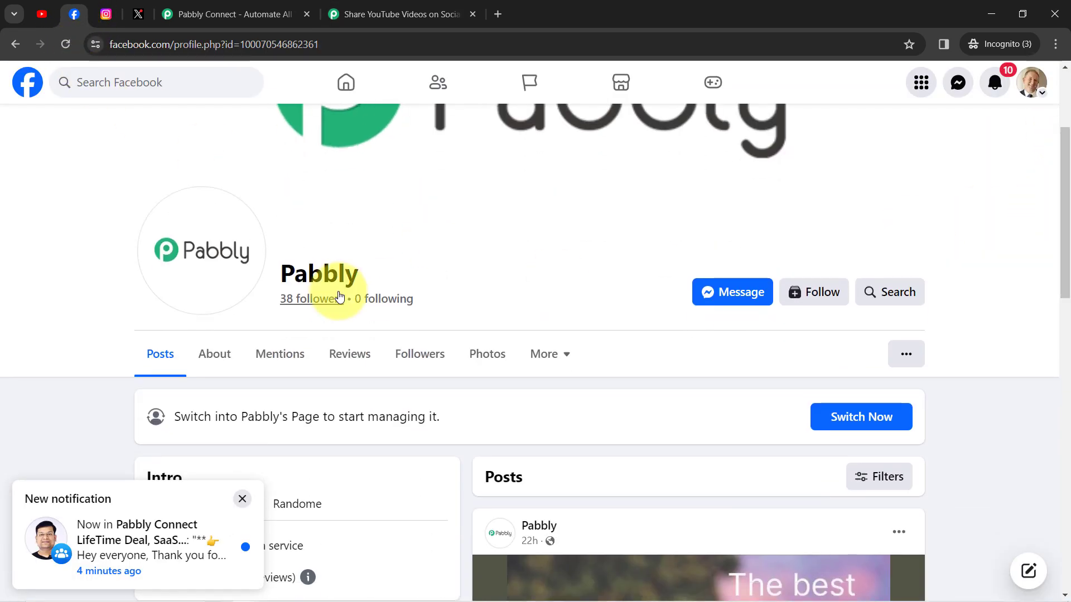
pyautogui.click(407, 13)
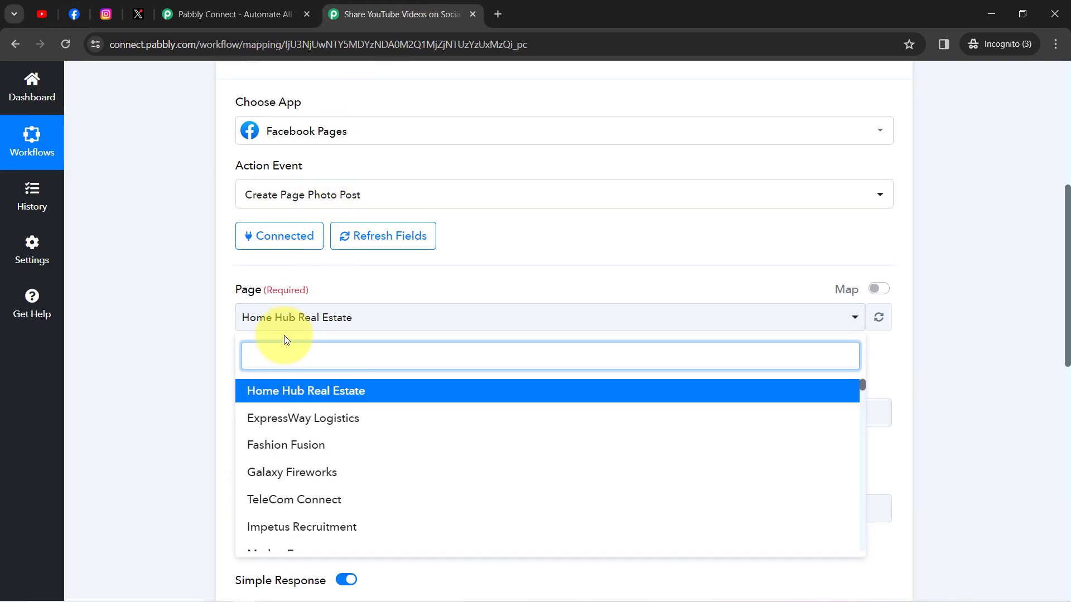
pyautogui.write('pabbl')
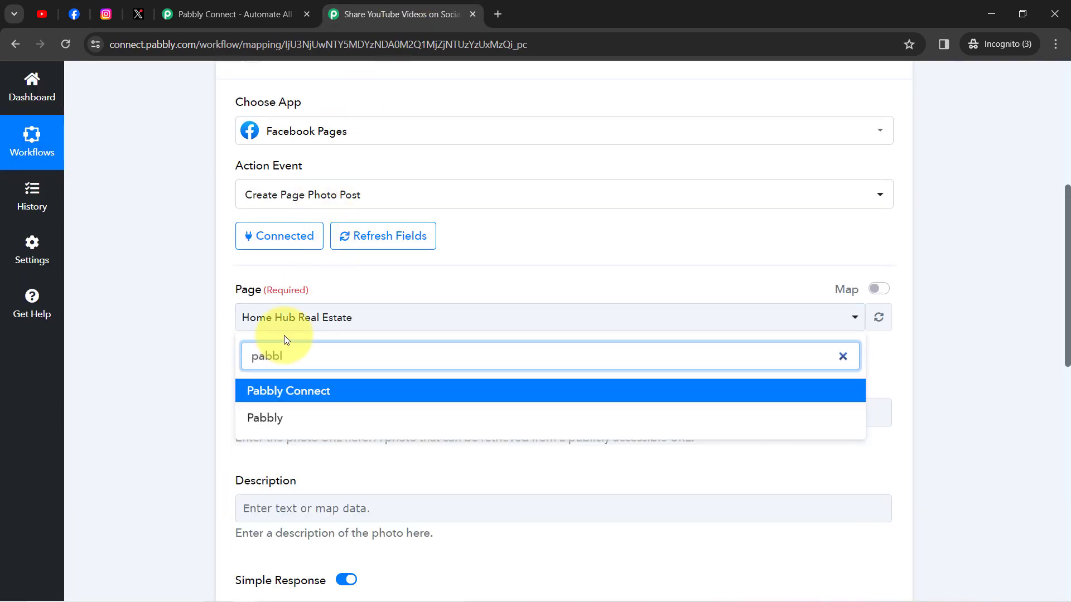
pyautogui.click(279, 422)
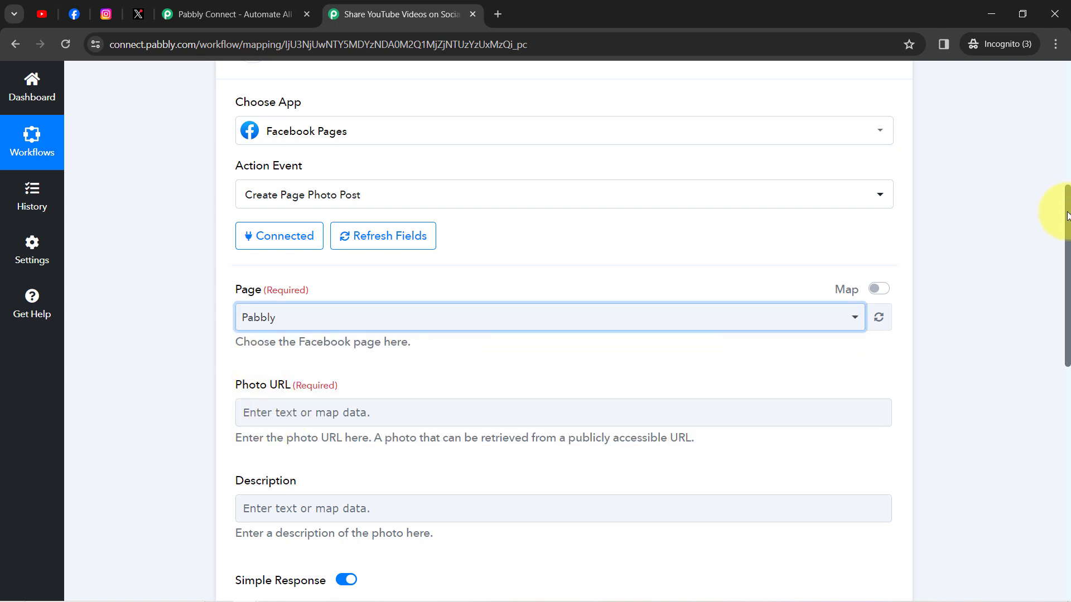
# - Reopen the YouTube trigger step, review the title and description in its response, and collapse it again
pyautogui.moveTo(1066, 215); pyautogui.dragTo(1063, 252)
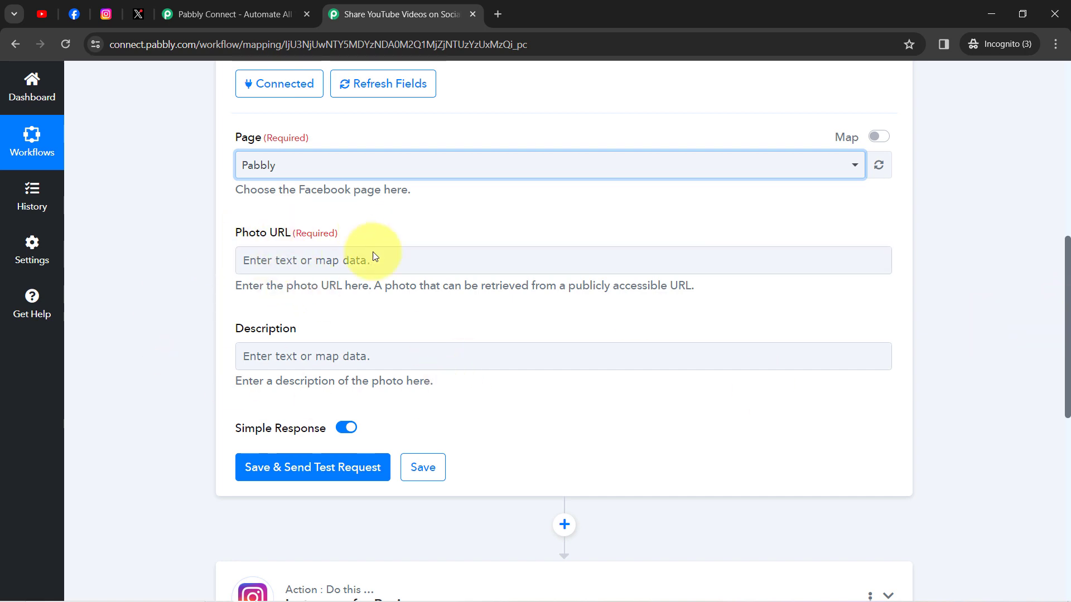
pyautogui.moveTo(1069, 308); pyautogui.dragTo(1026, 169)
pyautogui.click(374, 167)
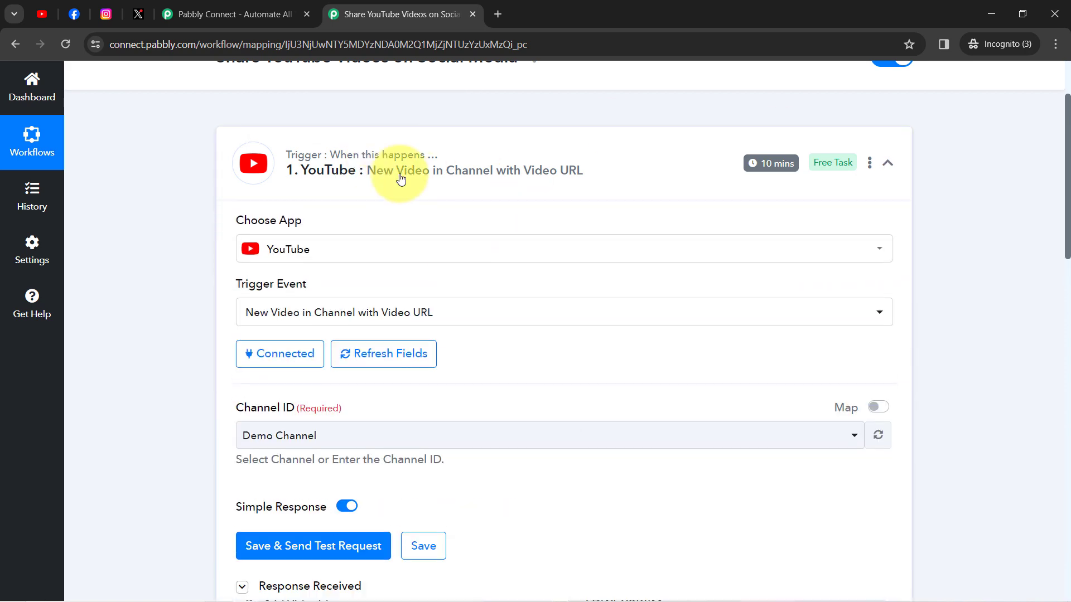
pyautogui.moveTo(1068, 135)
pyautogui.mouseDown()
pyautogui.moveTo(1068, 97)
pyautogui.moveTo(1070, 129)
pyautogui.mouseUp()
pyautogui.scroll(-10, 1052, 263)
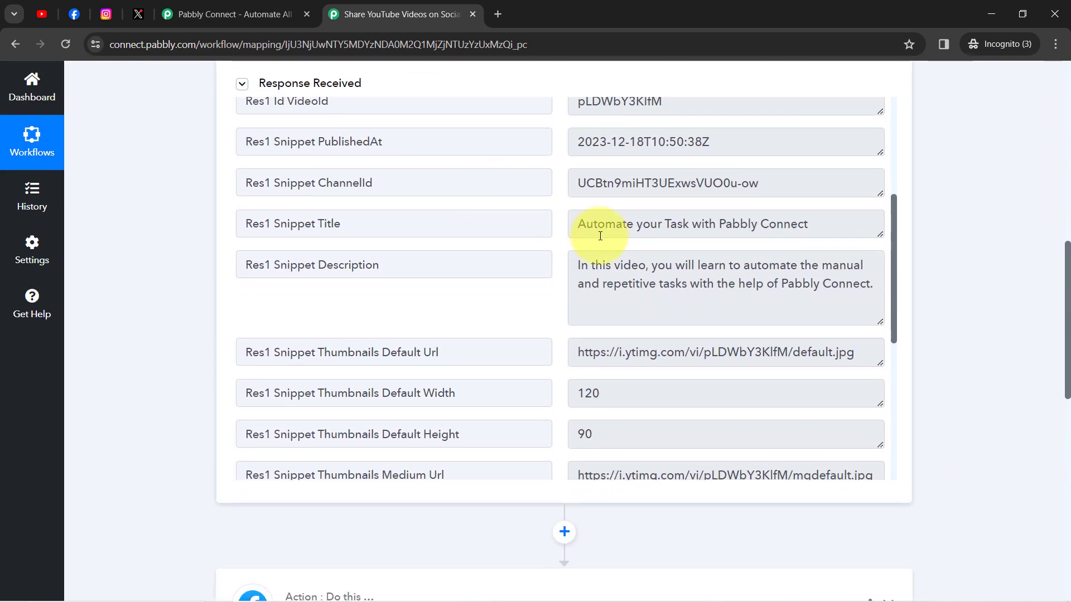
pyautogui.moveTo(600, 236); pyautogui.dragTo(770, 284)
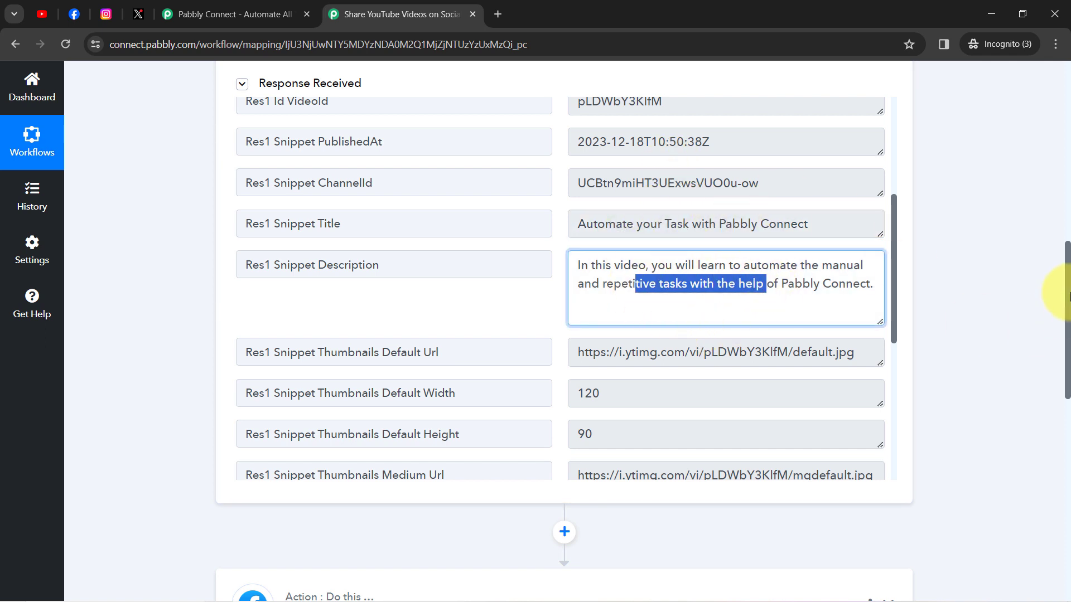
pyautogui.moveTo(1069, 292); pyautogui.dragTo(1054, 433)
pyautogui.click(419, 132)
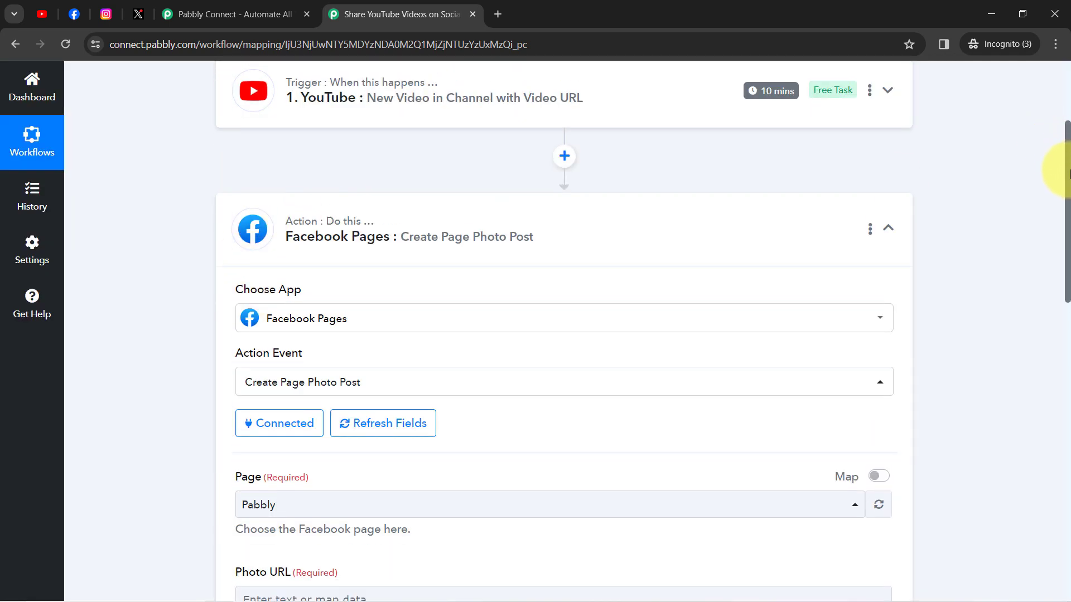
# - Map the Facebook action's Photo URL to the YouTube trigger's Res2 Video Url
pyautogui.scroll(-6, 1052, 167)
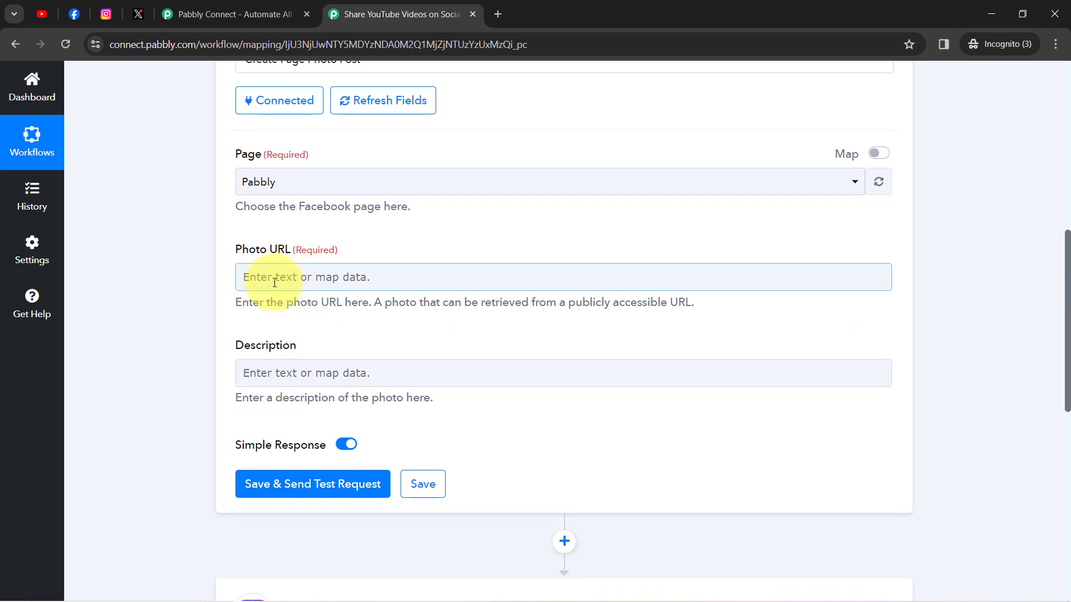
pyautogui.click(274, 283)
pyautogui.click(343, 378)
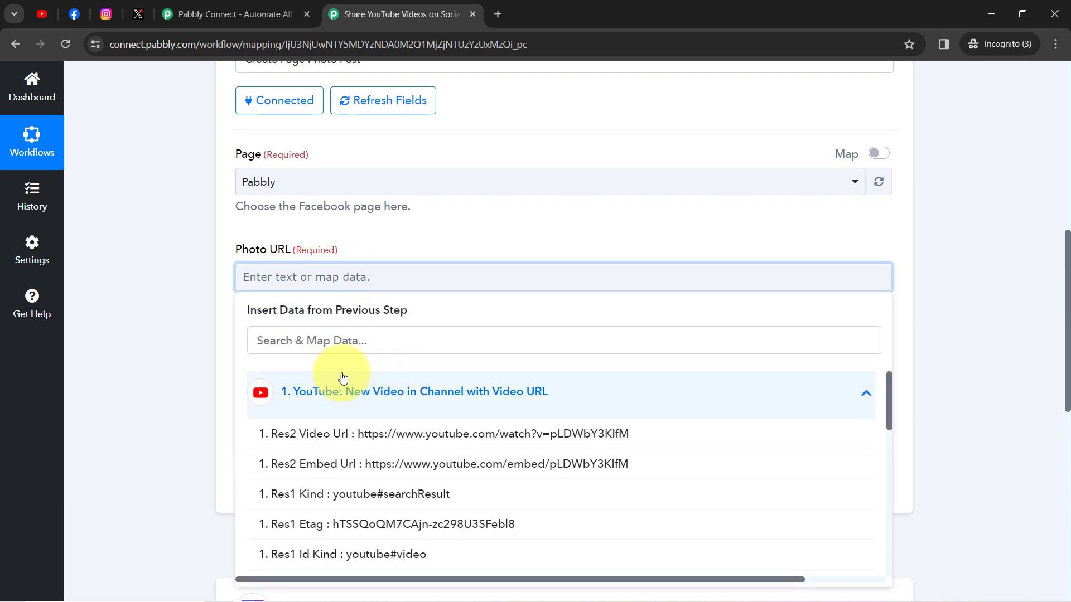
pyautogui.click(377, 435)
pyautogui.click(209, 370)
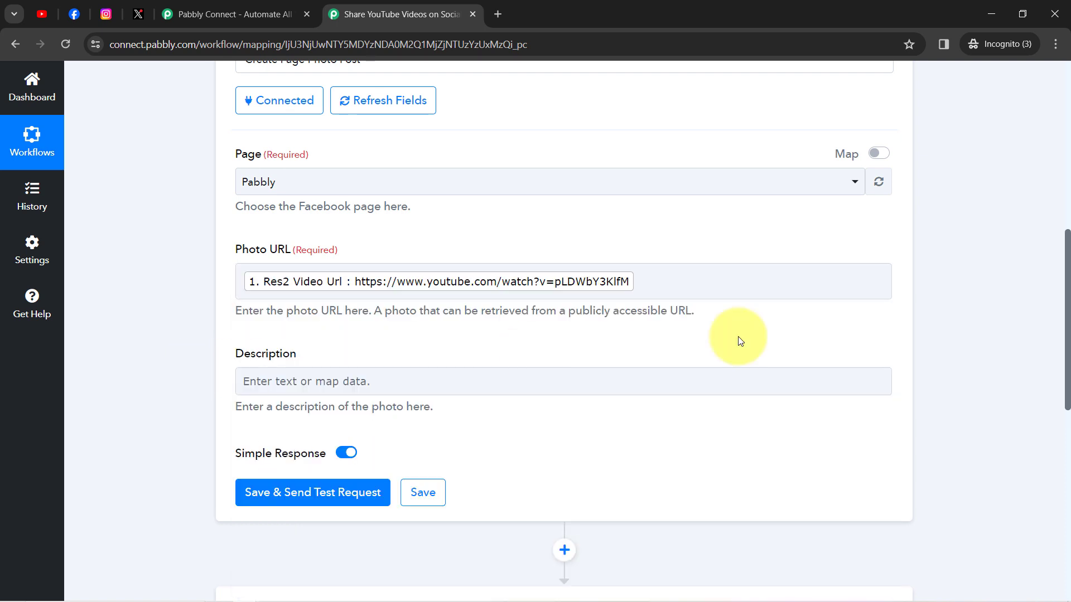
# - Map the Facebook post's Description to the YouTube trigger's Res1 Snippet Title, save the action and send a test request
pyautogui.scroll(-2, 1062, 287)
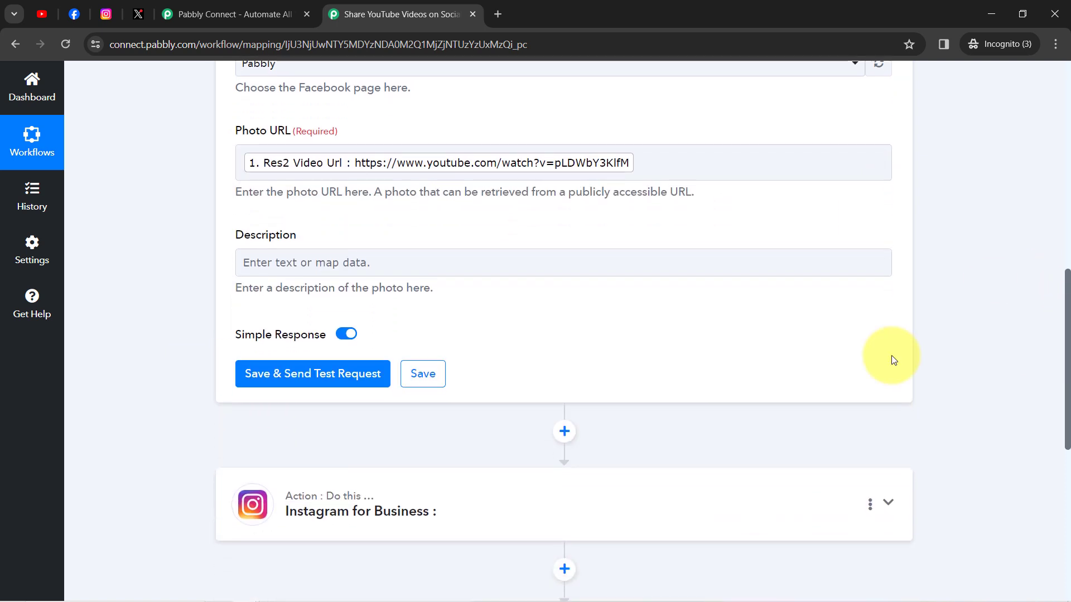
pyautogui.click(342, 267)
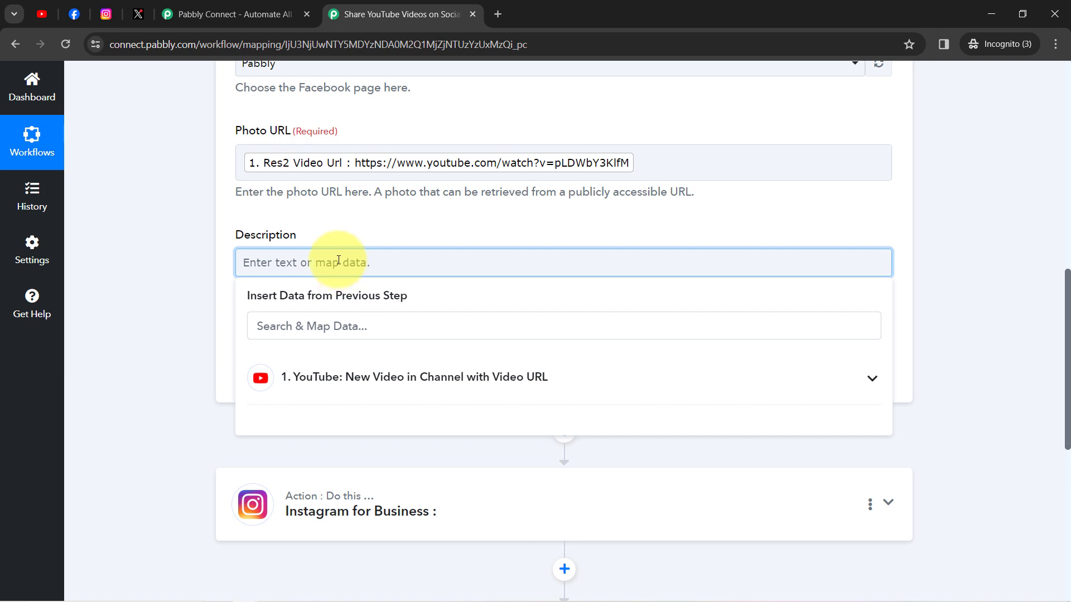
pyautogui.click(280, 264)
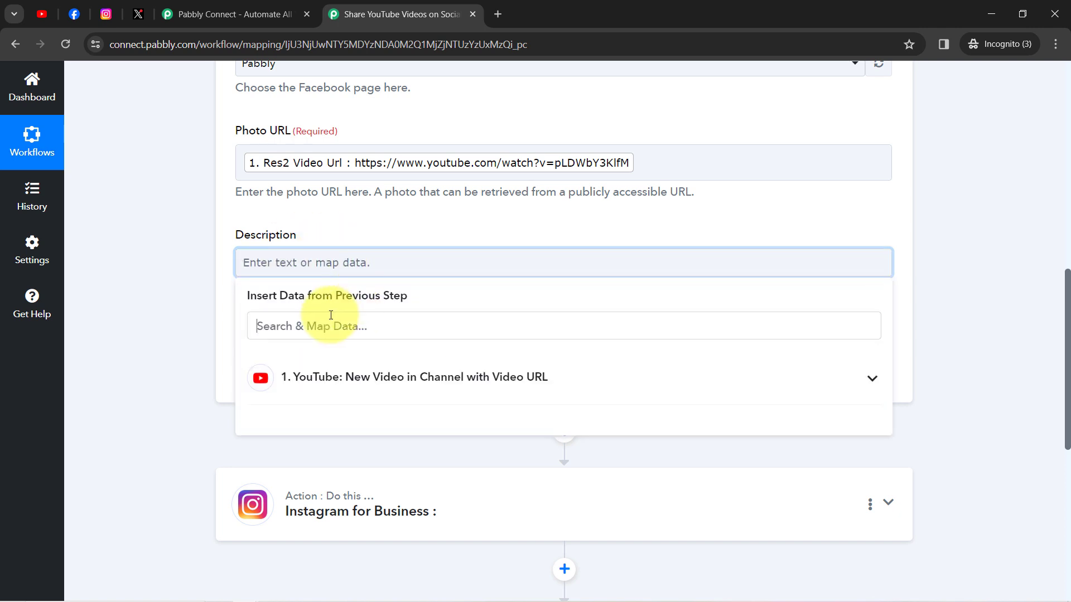
pyautogui.write('title')
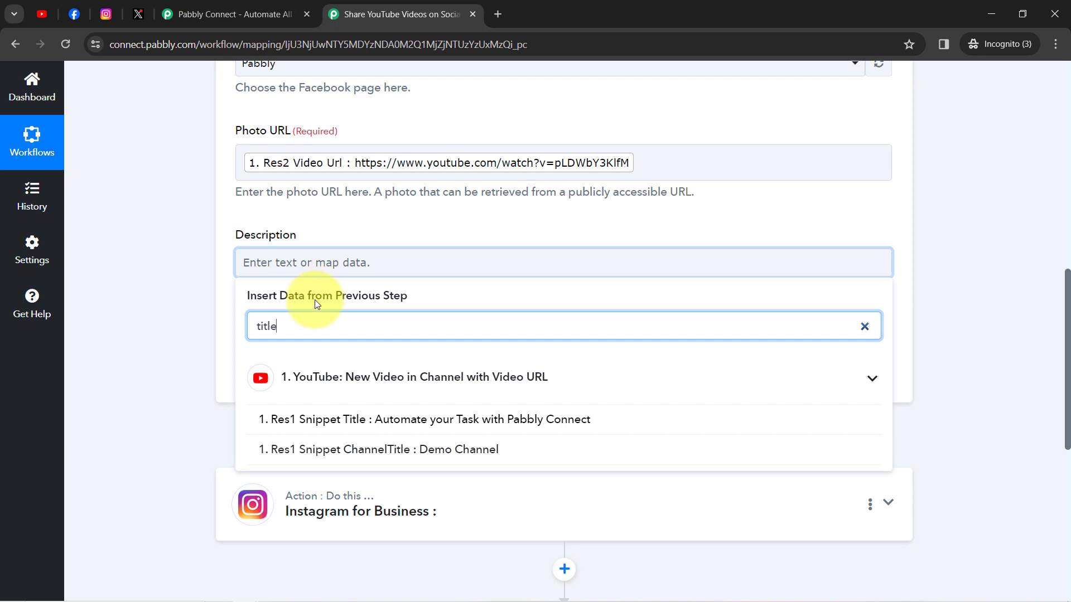
pyautogui.click(406, 419)
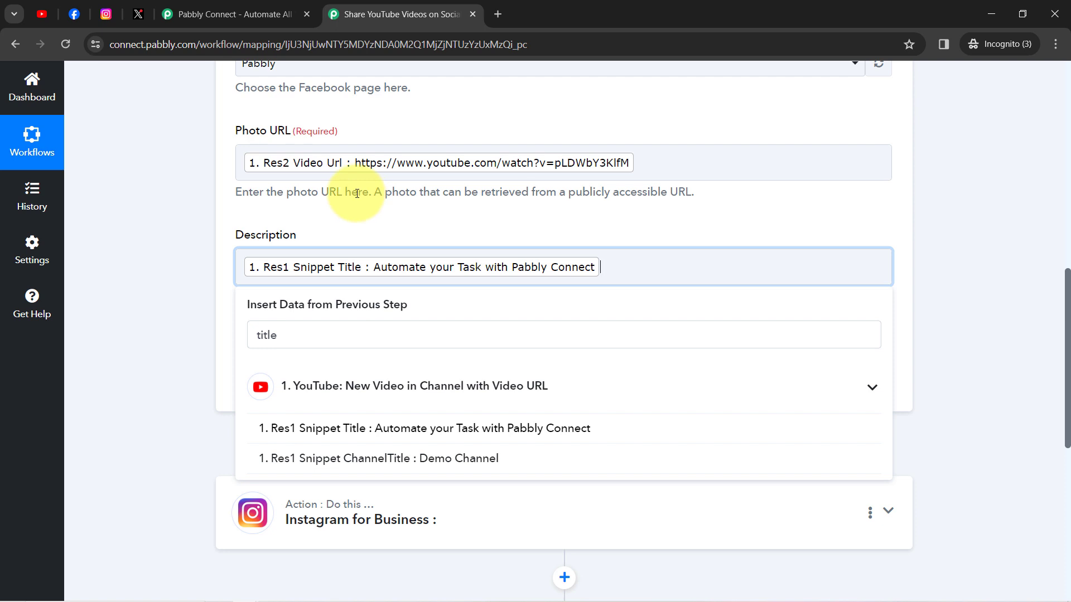
pyautogui.click(169, 323)
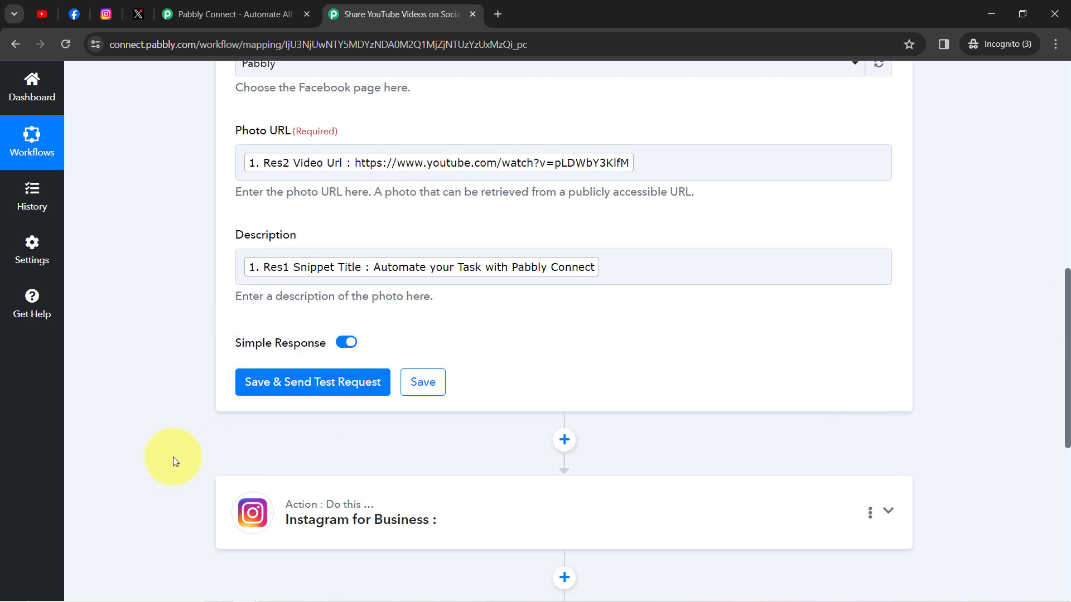
pyautogui.click(267, 392)
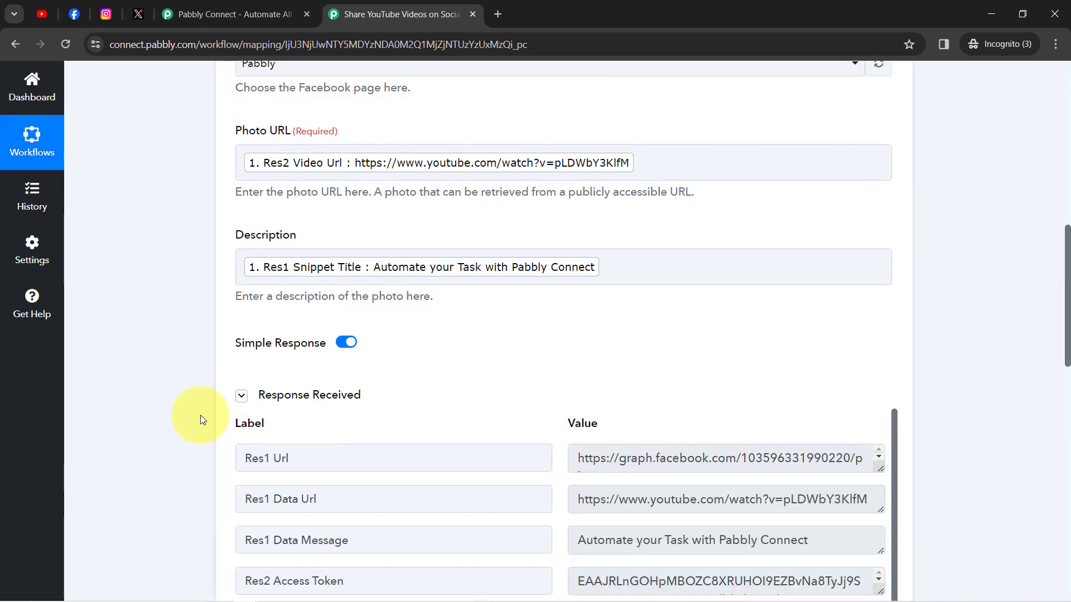
# - Reload the Pabbly page on Facebook and look through its posts for the test photo post
pyautogui.click(78, 11)
pyautogui.scroll(-1, 1068, 188)
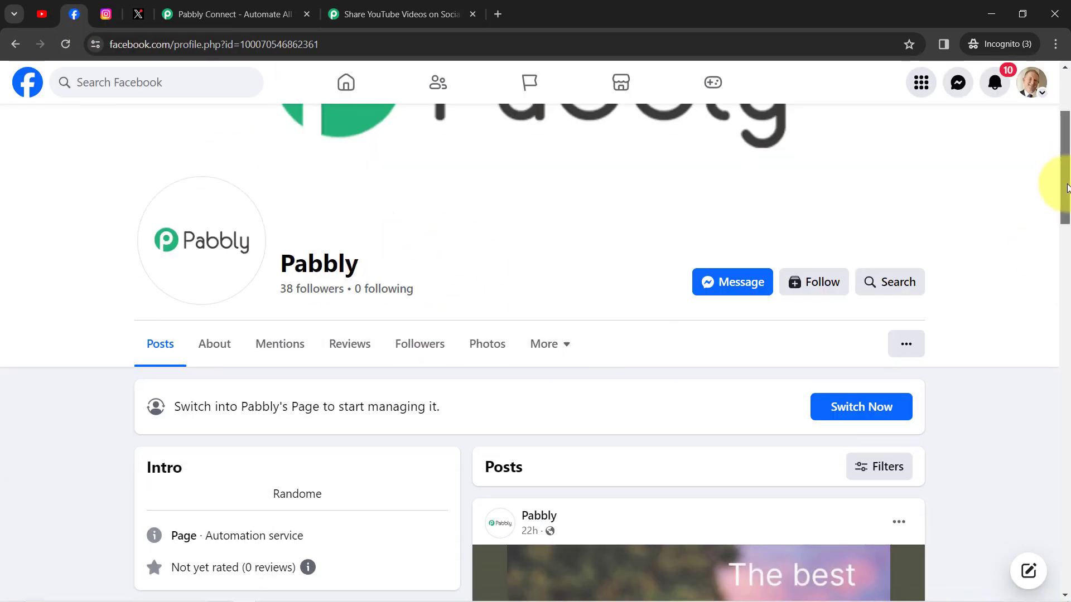
pyautogui.moveTo(1069, 188); pyautogui.dragTo(1048, 343)
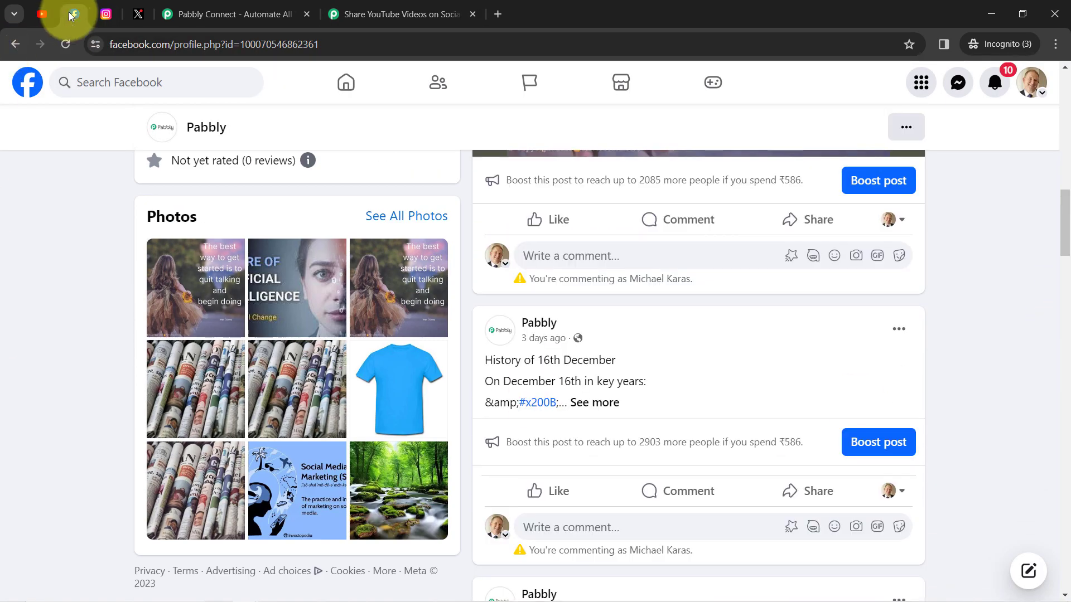
pyautogui.click(67, 44)
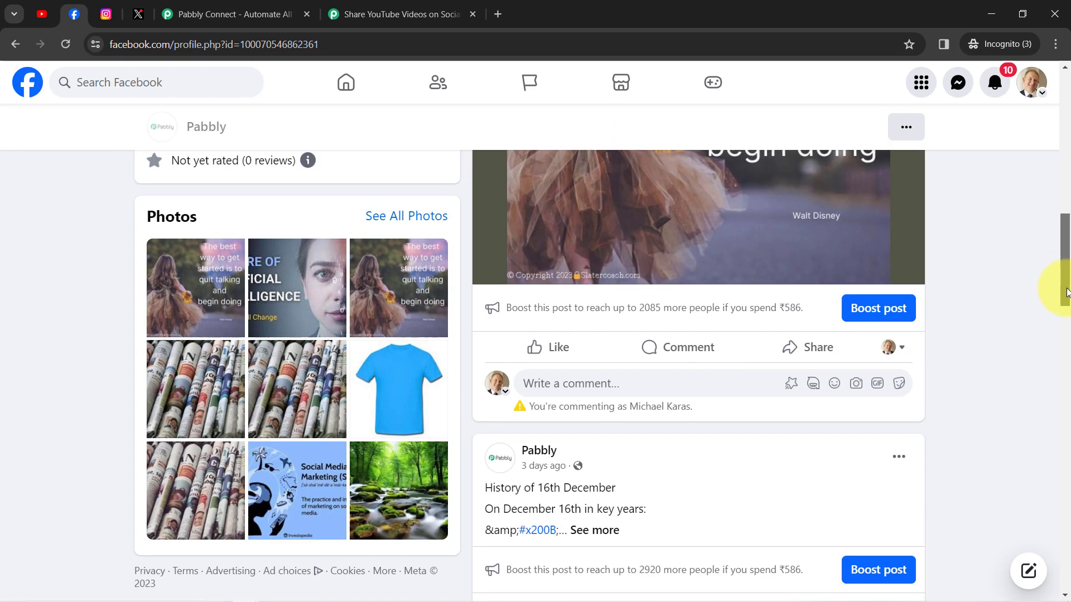
pyautogui.moveTo(1056, 287); pyautogui.dragTo(1049, 215)
# - Return to the workflow and replace the Facebook action's Photo URL mapping with the YouTube trigger's Res1 Snippet Thumbnails High Url
pyautogui.click(390, 14)
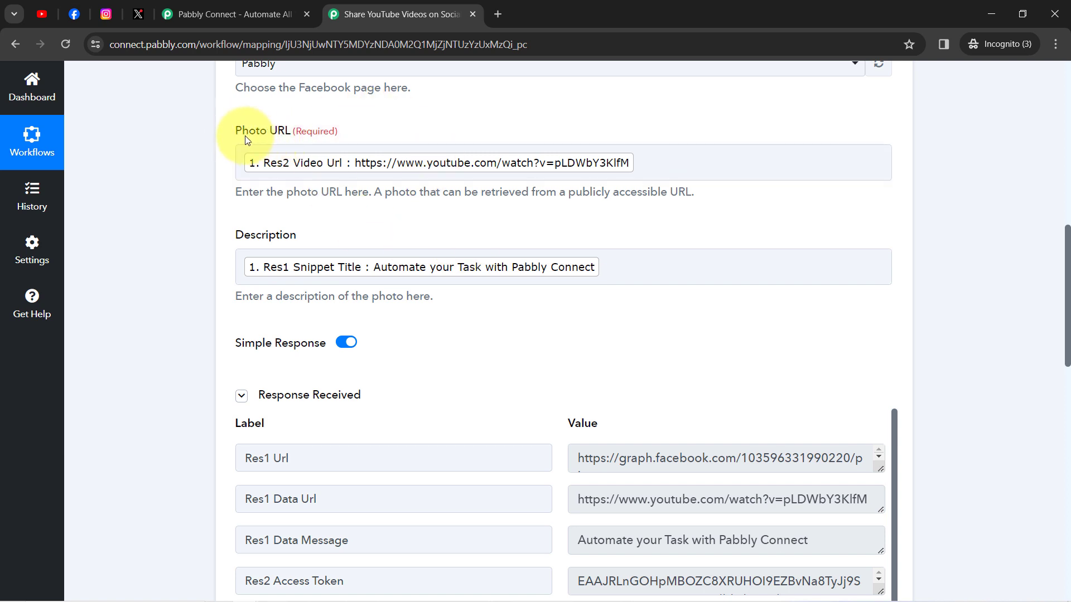
pyautogui.click(659, 163)
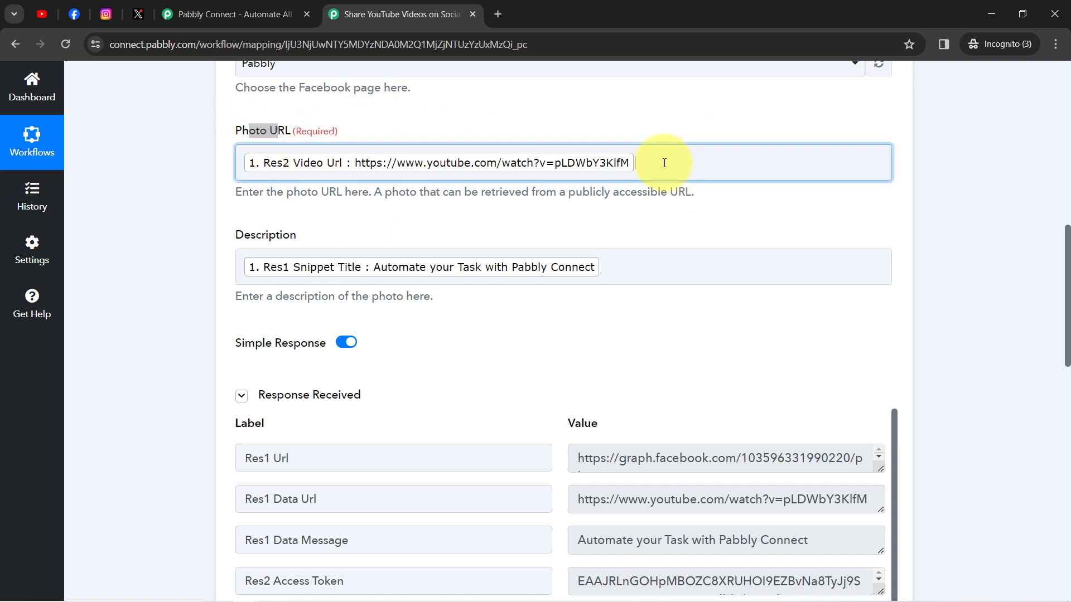
pyautogui.press('BackSpace')
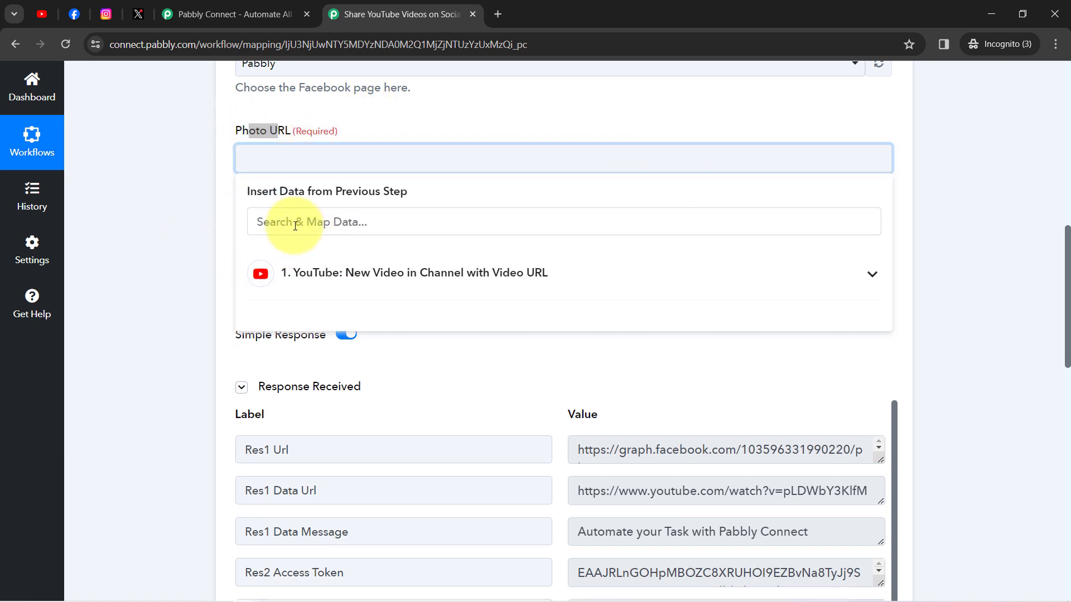
pyautogui.click(284, 272)
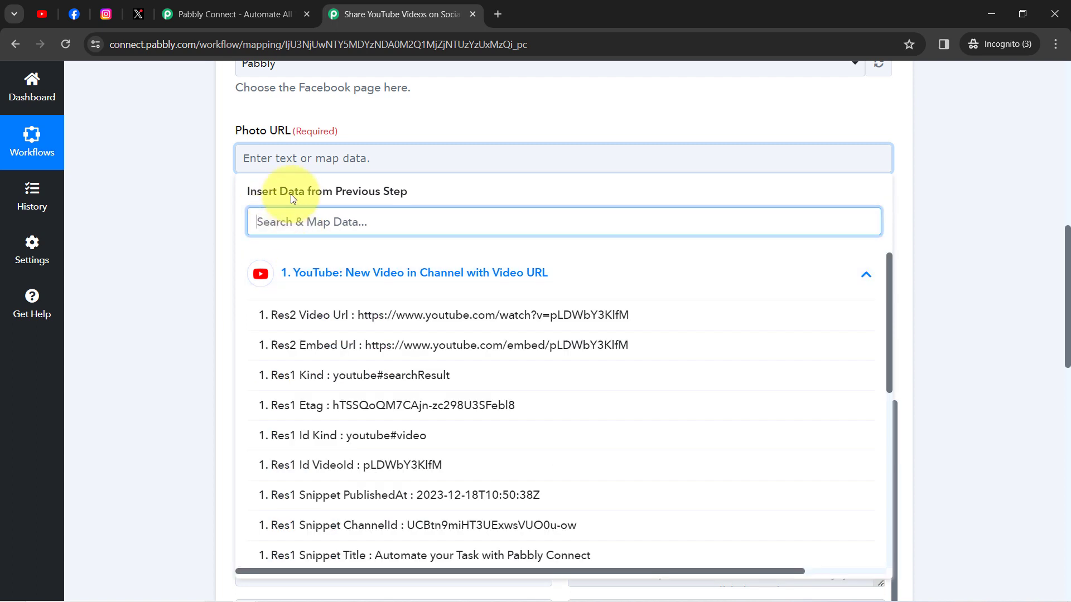
pyautogui.write('thum')
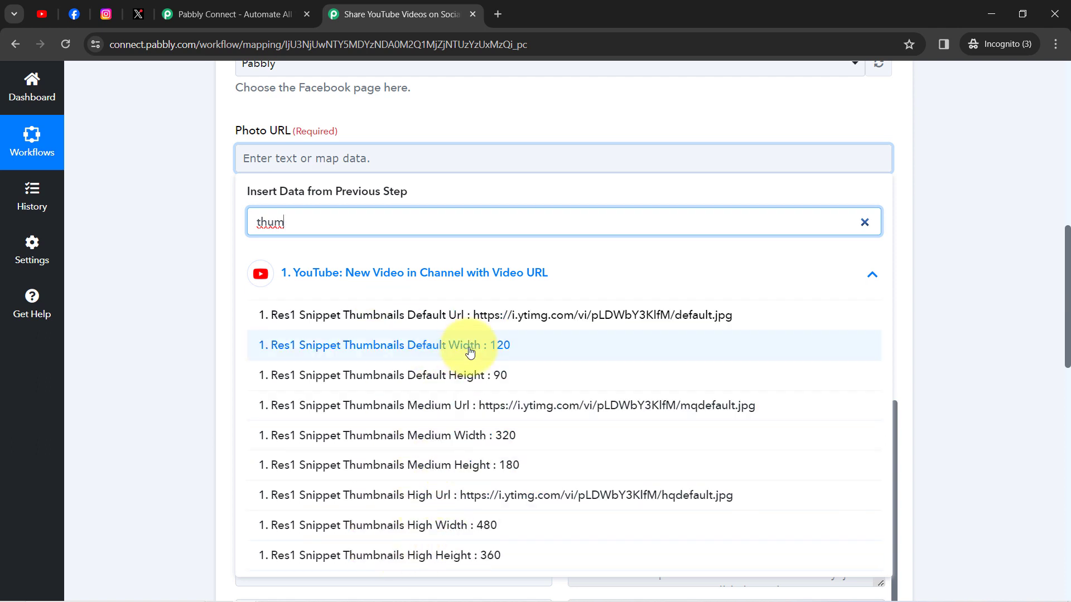
pyautogui.click(428, 494)
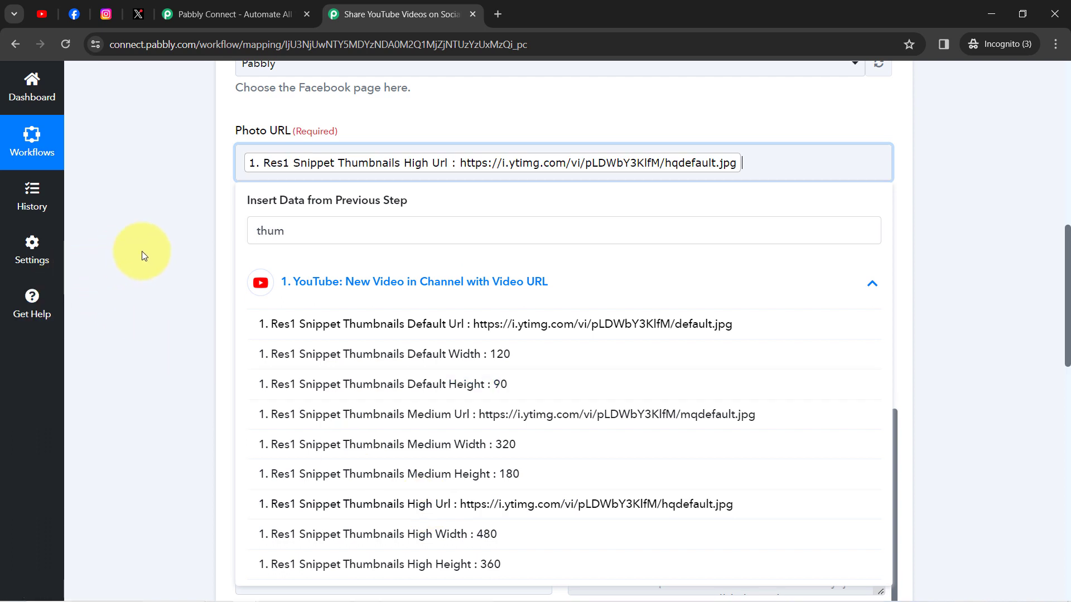
pyautogui.click(142, 251)
pyautogui.click(272, 264)
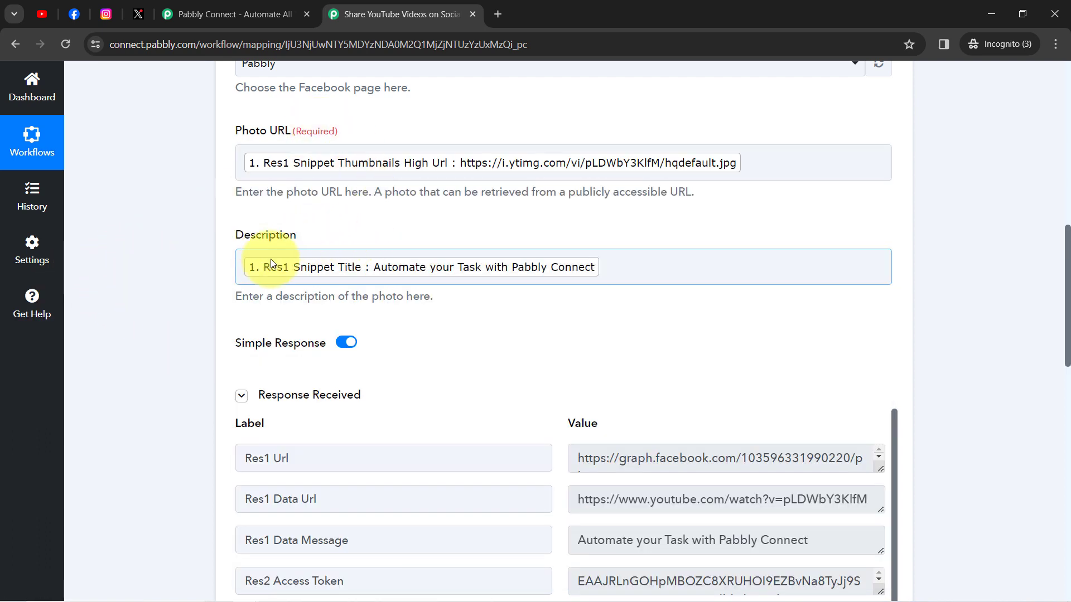
pyautogui.click(244, 267)
pyautogui.press('Return')
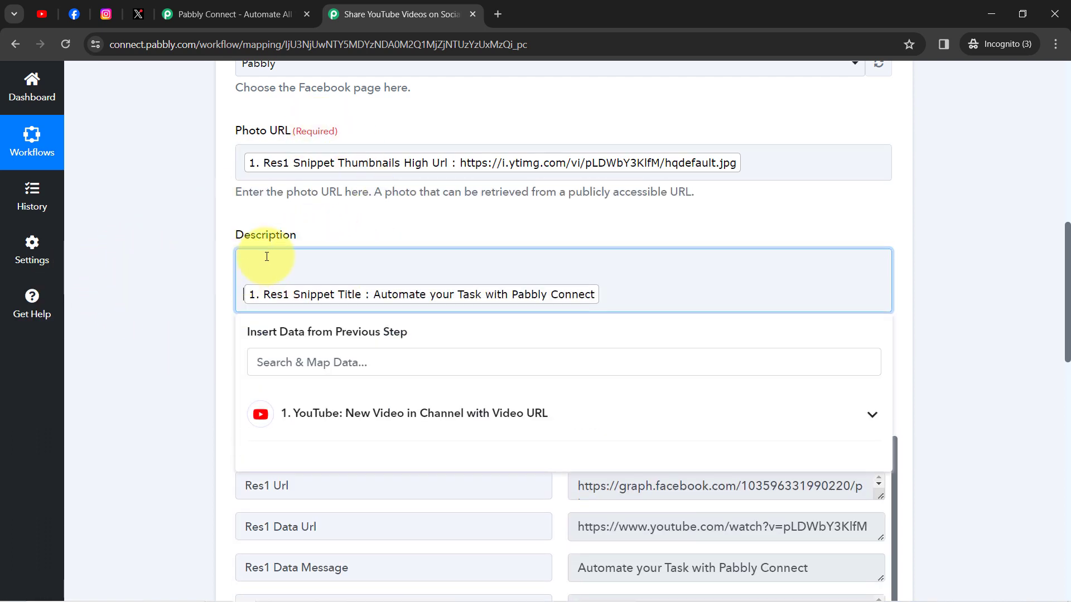
pyautogui.press('BackSpace')
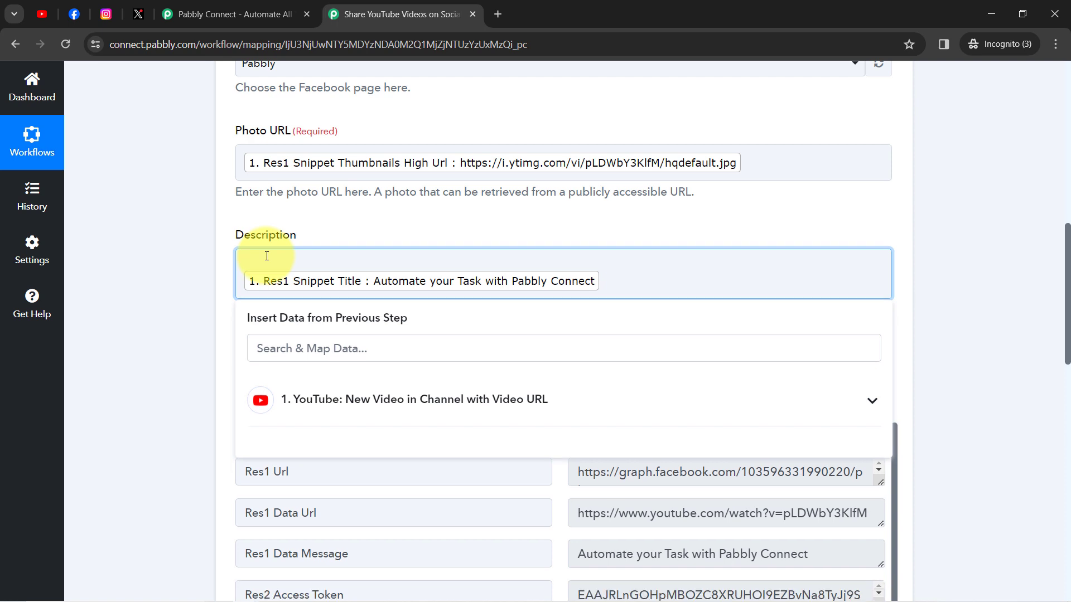
pyautogui.press('BackSpace')
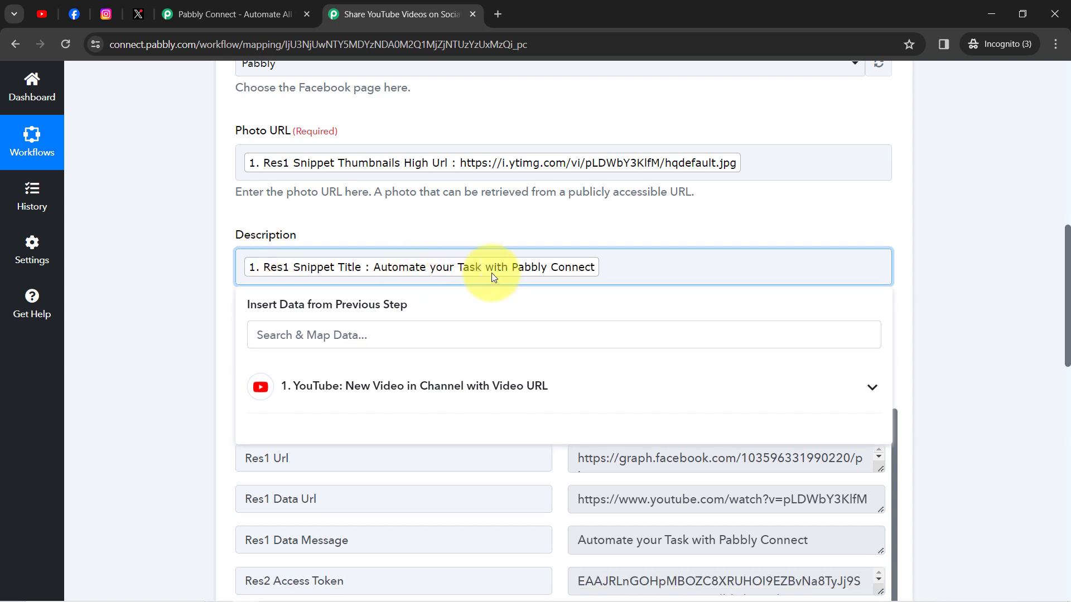
# - Add the YouTube trigger's Res2 Video Url on a new line below the title in the Description and send another test request
pyautogui.press('Return')
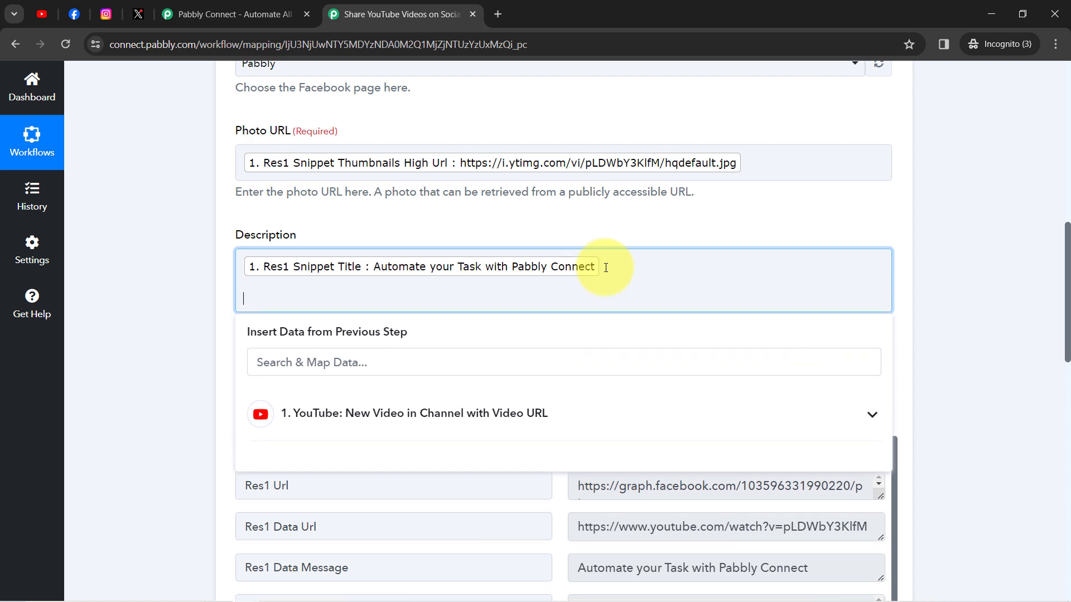
pyautogui.click(287, 363)
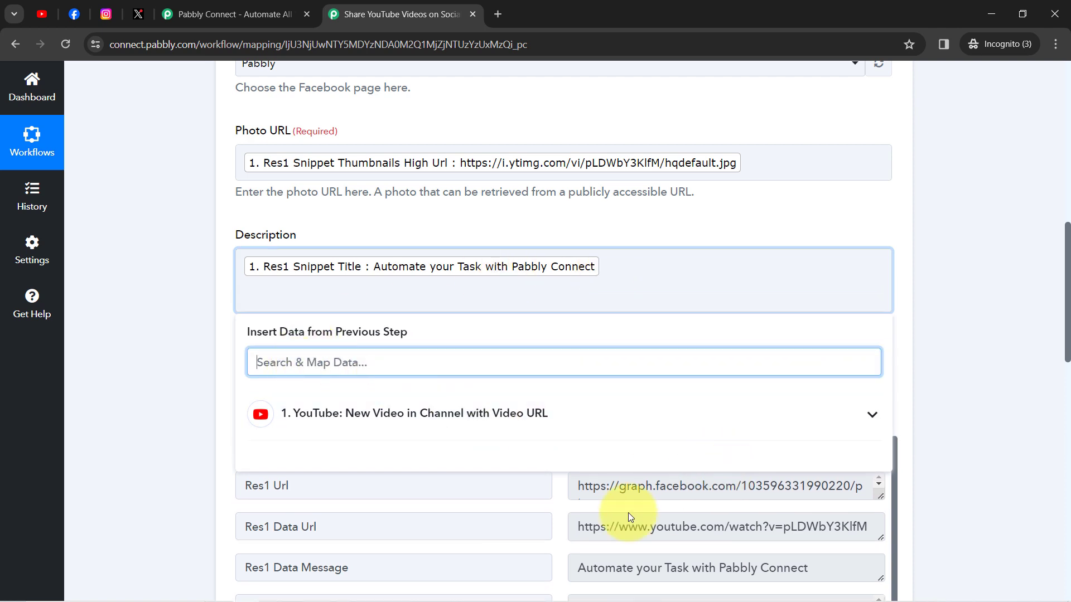
pyautogui.click(595, 424)
pyautogui.click(503, 457)
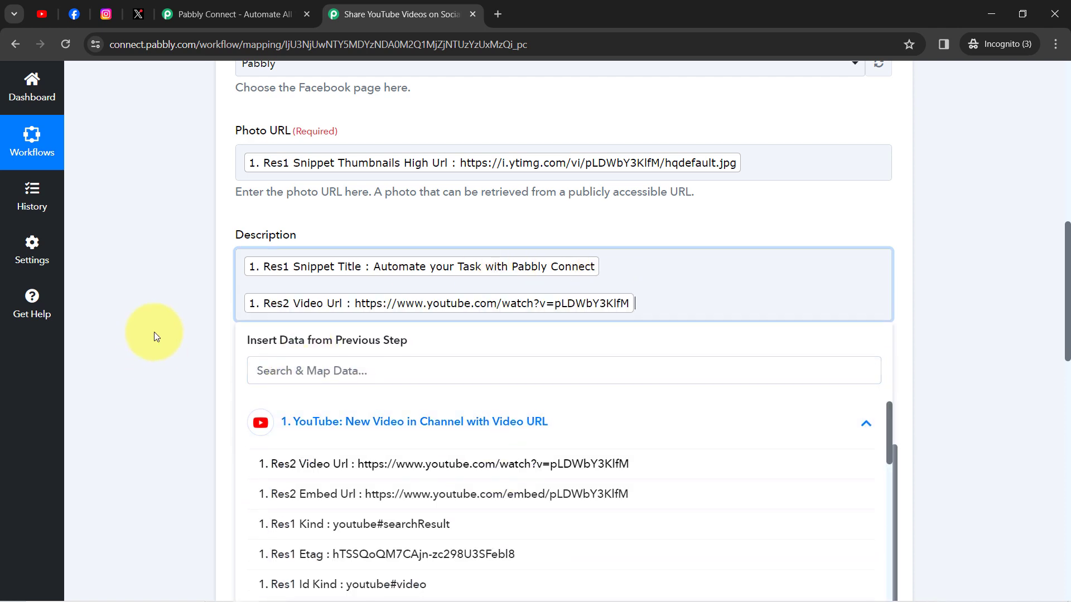
pyautogui.click(154, 332)
pyautogui.moveTo(1062, 310); pyautogui.dragTo(1037, 418)
pyautogui.click(312, 462)
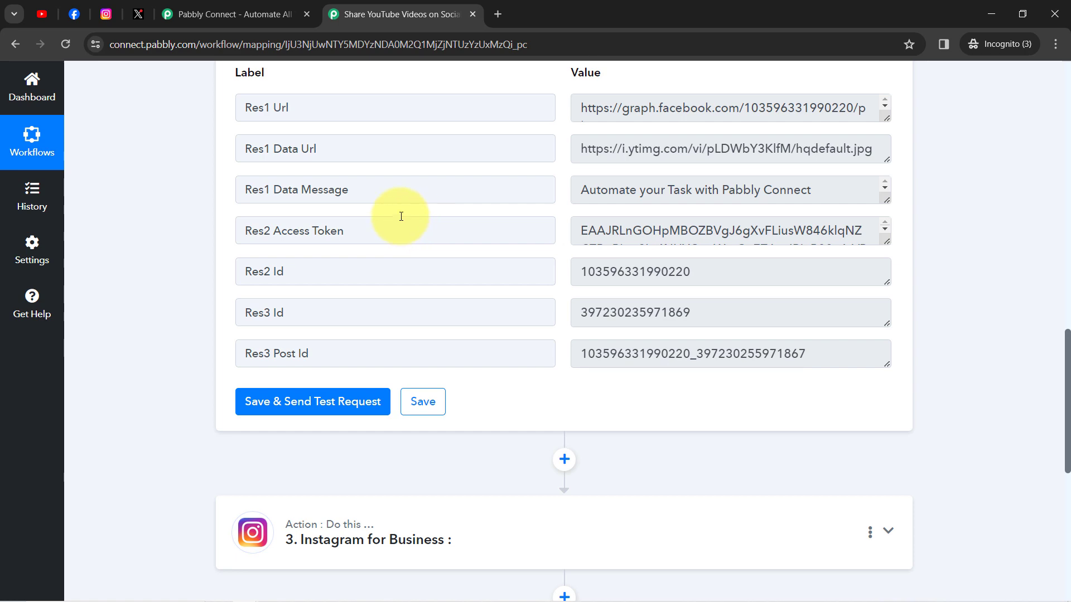
# - Reload the Pabbly page on Facebook and check the newest post's title, video link and image
pyautogui.click(74, 15)
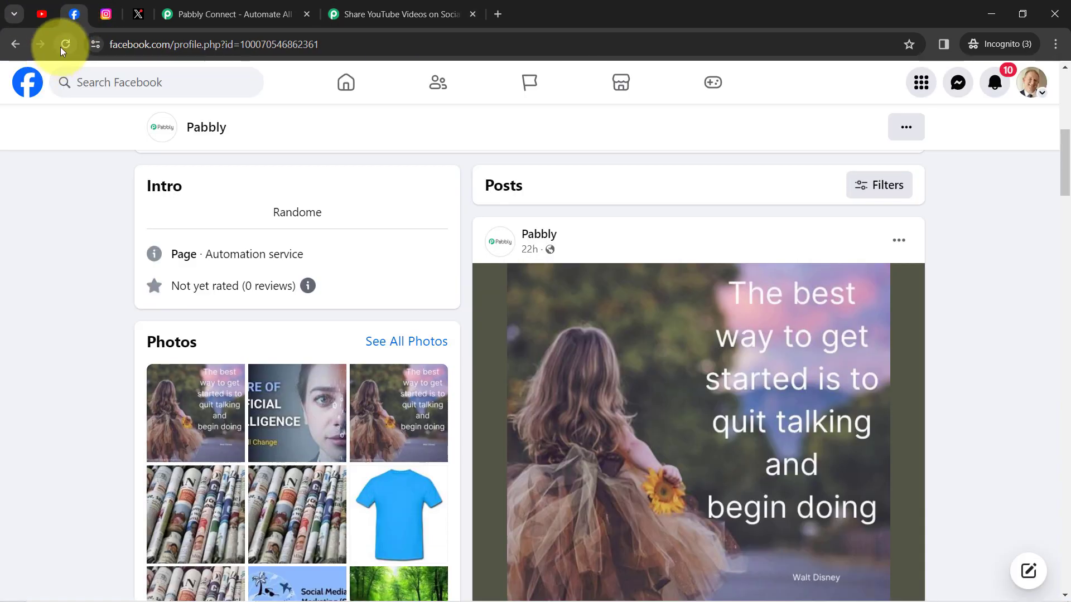
pyautogui.click(60, 47)
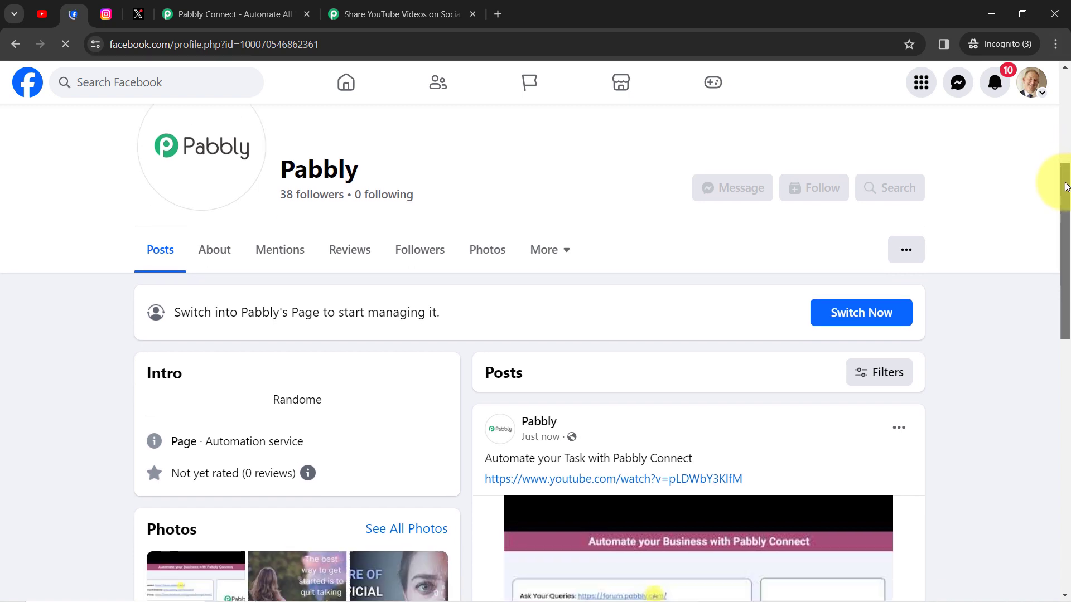
pyautogui.moveTo(1063, 179); pyautogui.dragTo(1056, 250)
pyautogui.moveTo(520, 249); pyautogui.dragTo(594, 250)
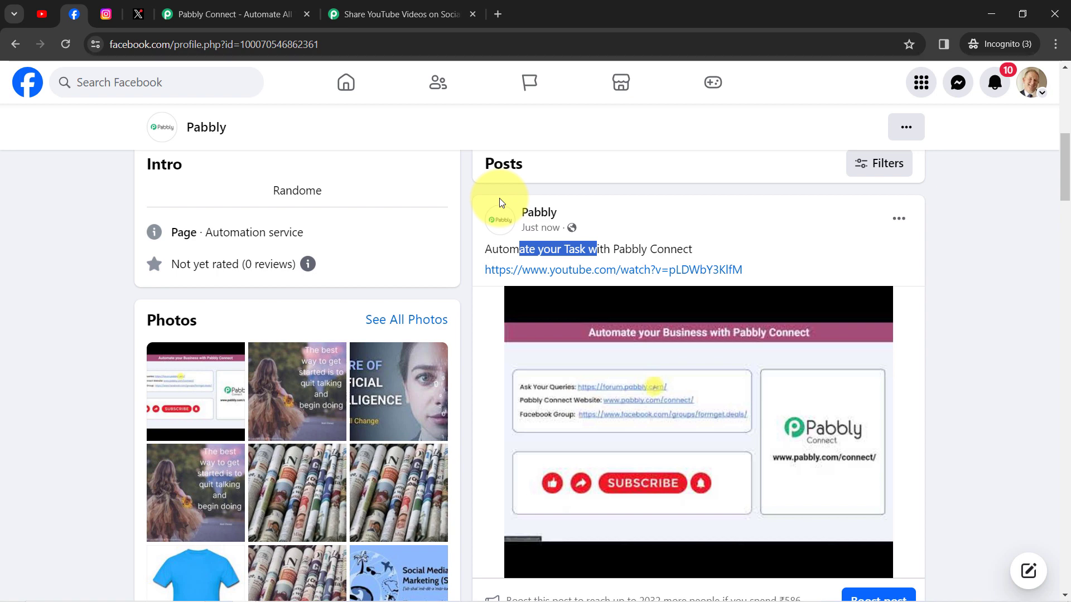
# - Return to the workflow, expand the Instagram for Business action and set its action event to Publish Photo
pyautogui.click(397, 14)
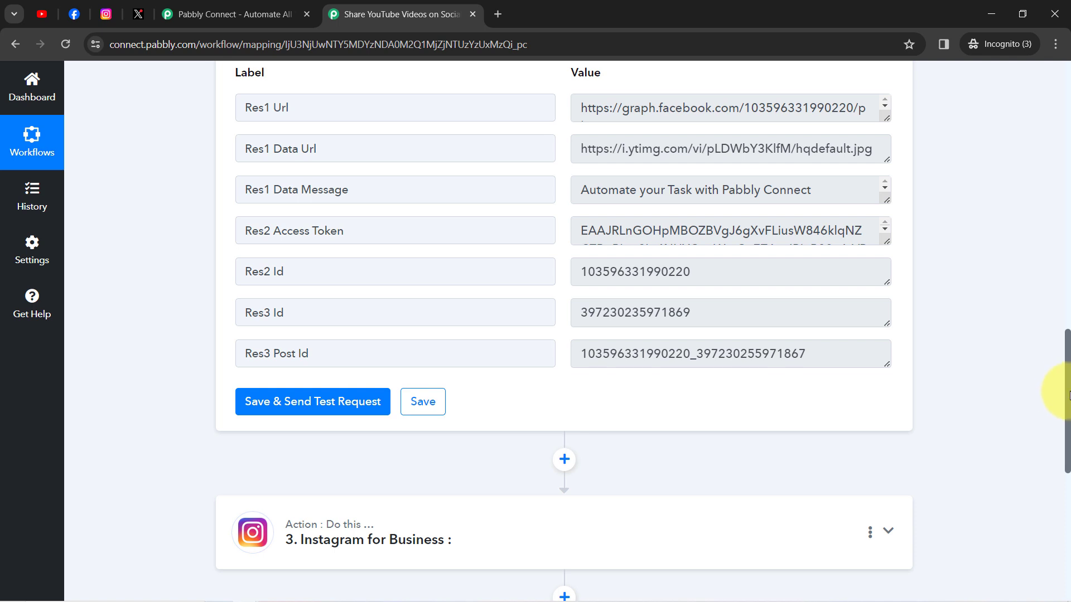
pyautogui.scroll(-5, 1068, 395)
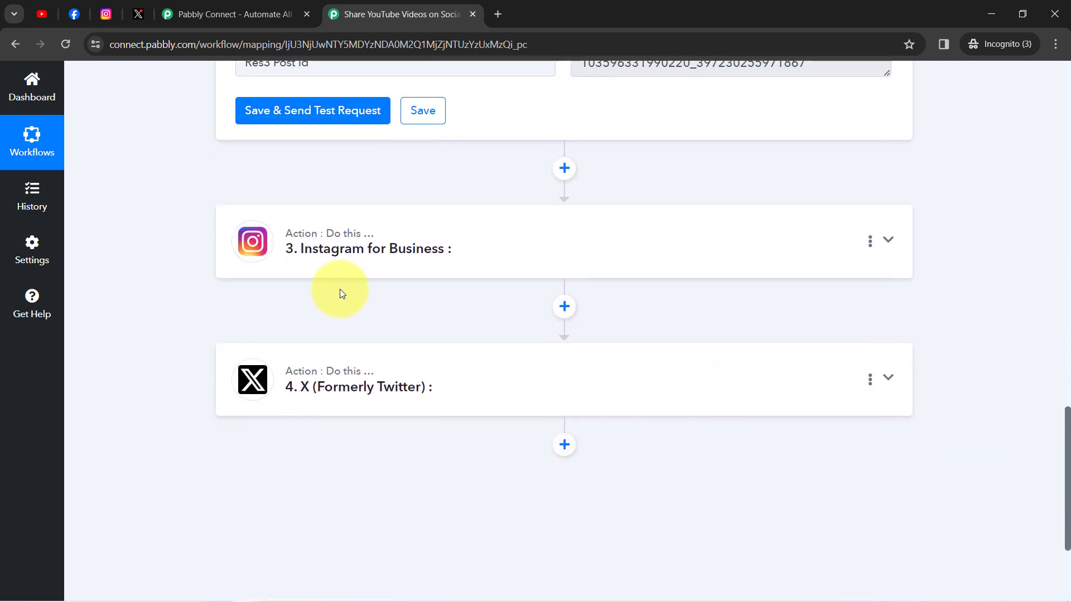
pyautogui.click(371, 245)
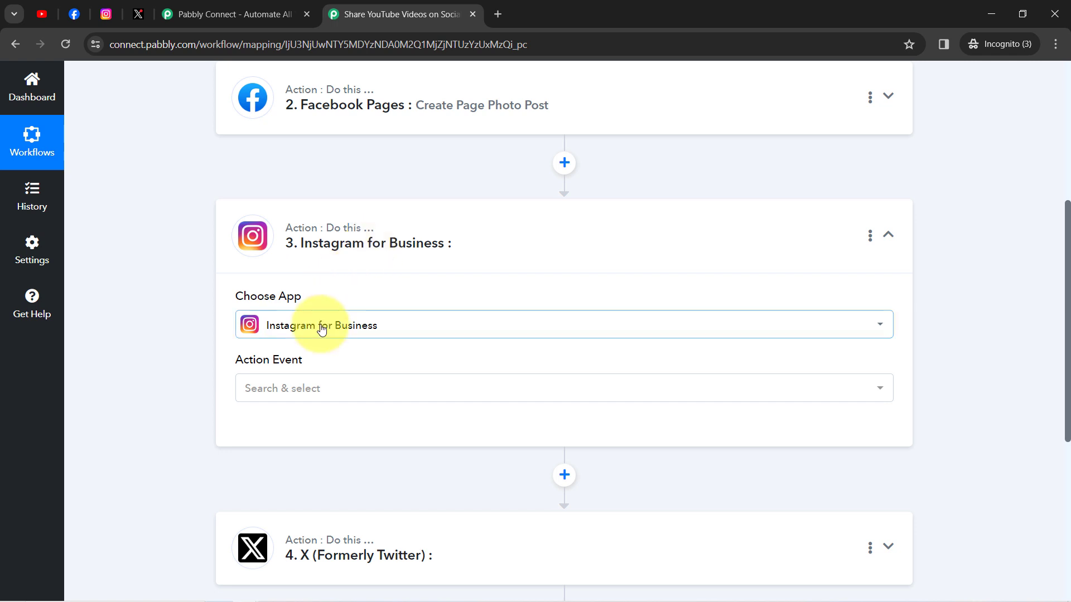
pyautogui.click(282, 385)
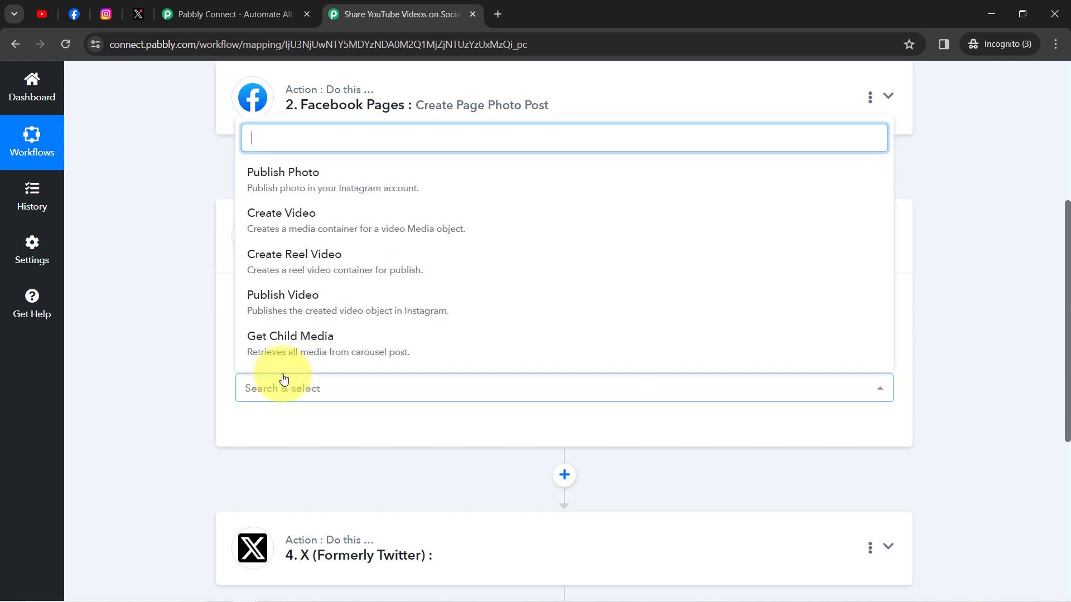
pyautogui.click(274, 175)
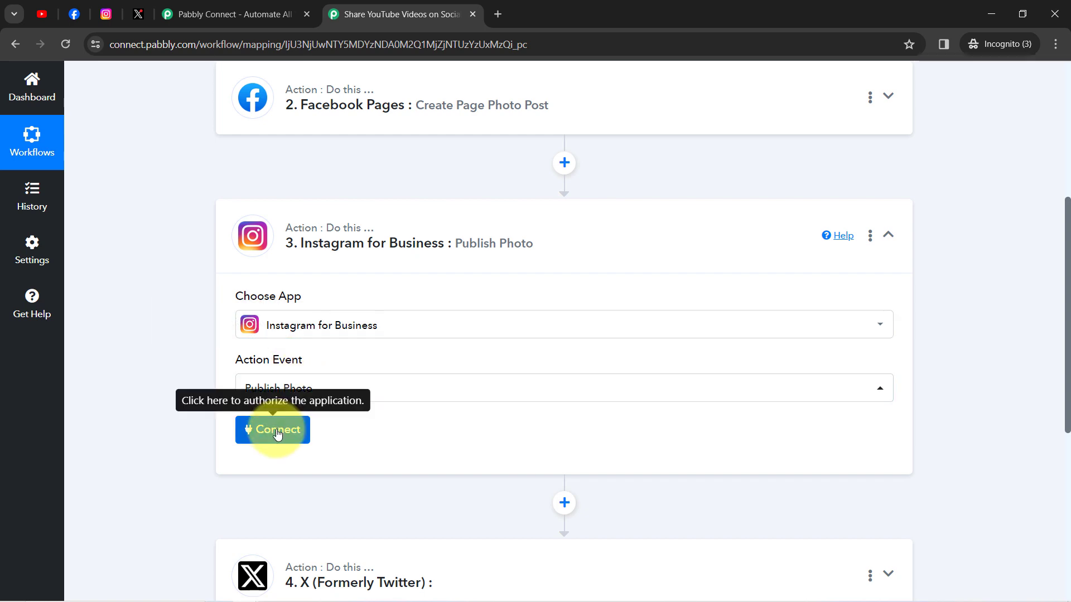
# - Open the Instagram for Business action's connection settings and try to authorise a new connection
pyautogui.click(277, 435)
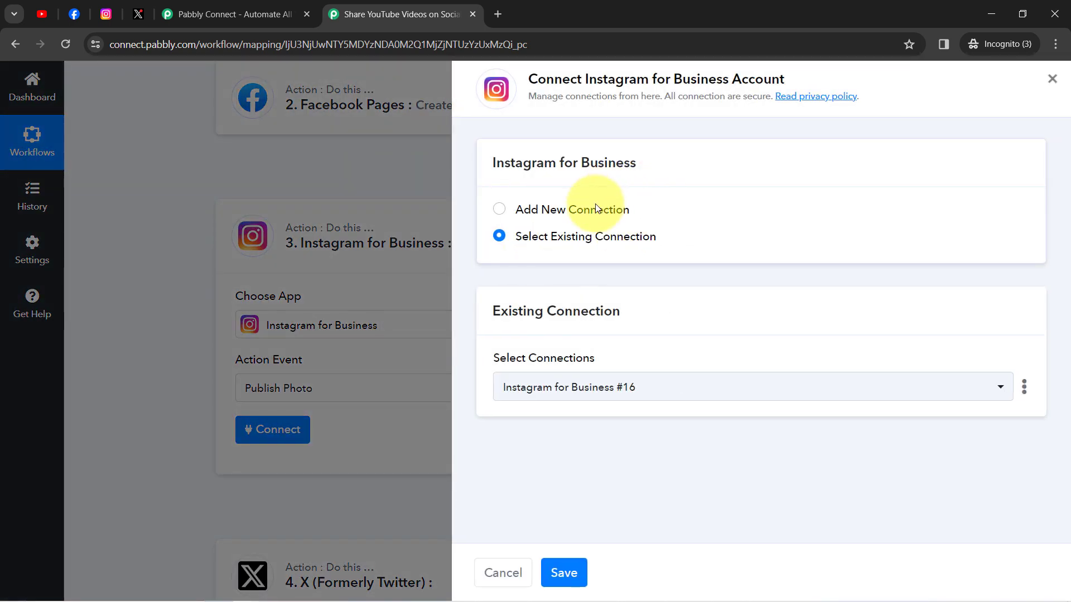
pyautogui.click(595, 212)
pyautogui.click(538, 367)
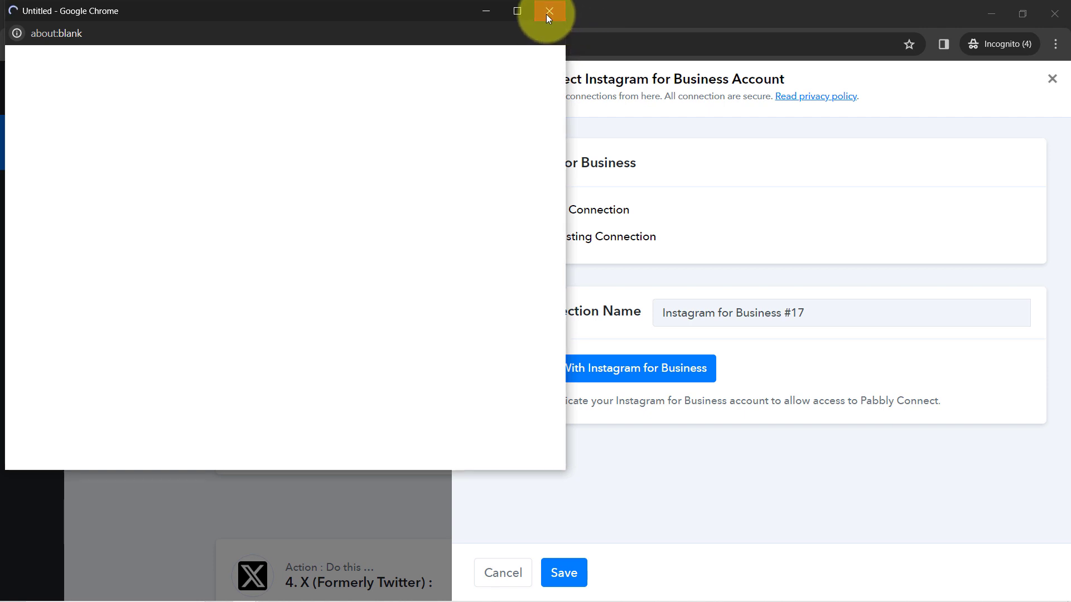
pyautogui.click(547, 14)
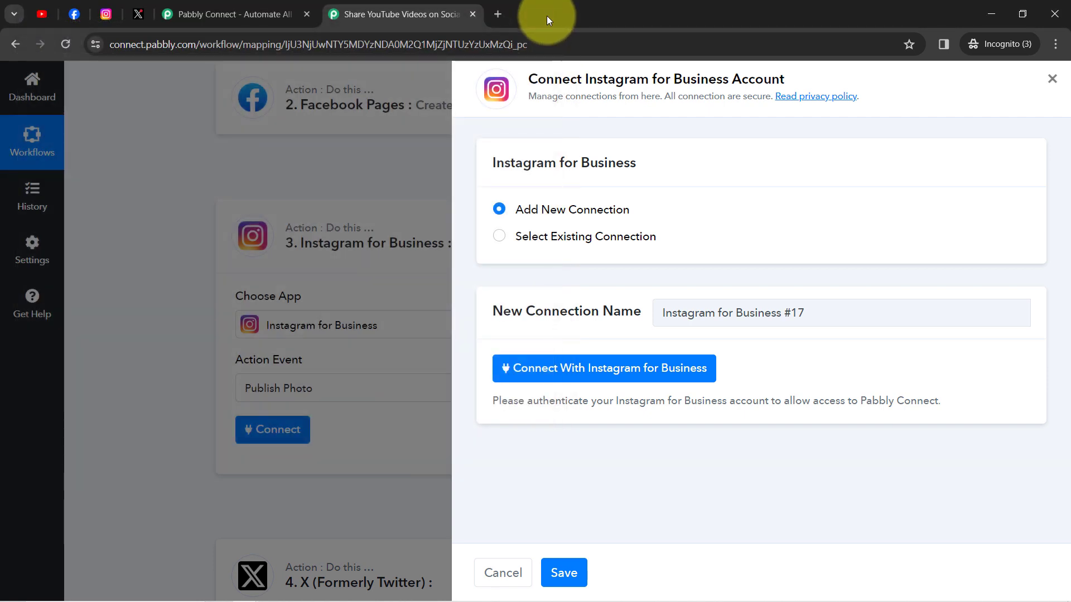
# - Switch to the existing connection Instagram for Business #16 and save it for the action
pyautogui.click(553, 241)
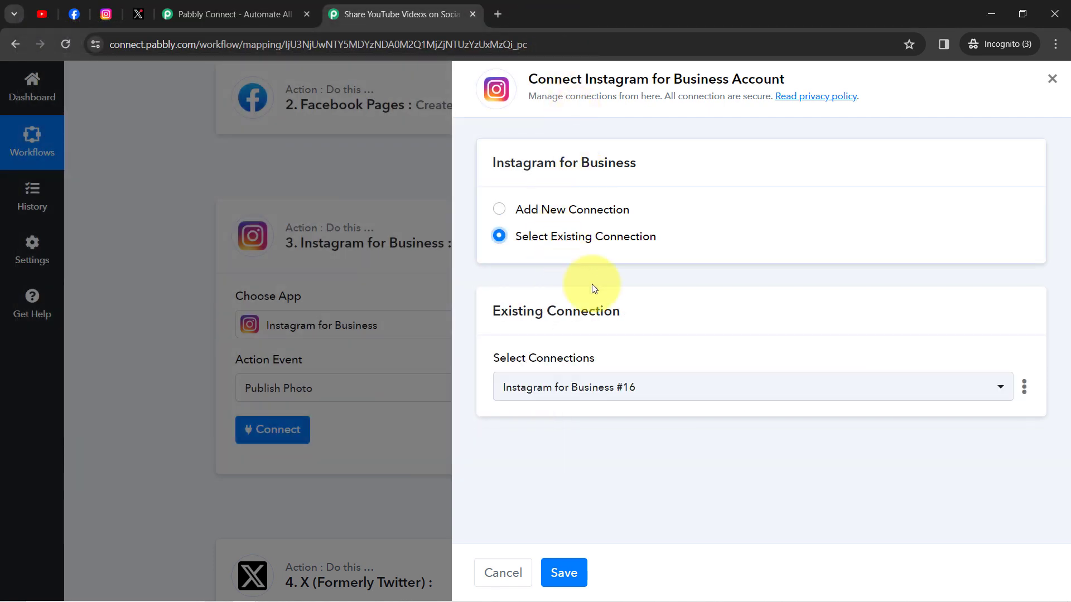
pyautogui.click(551, 571)
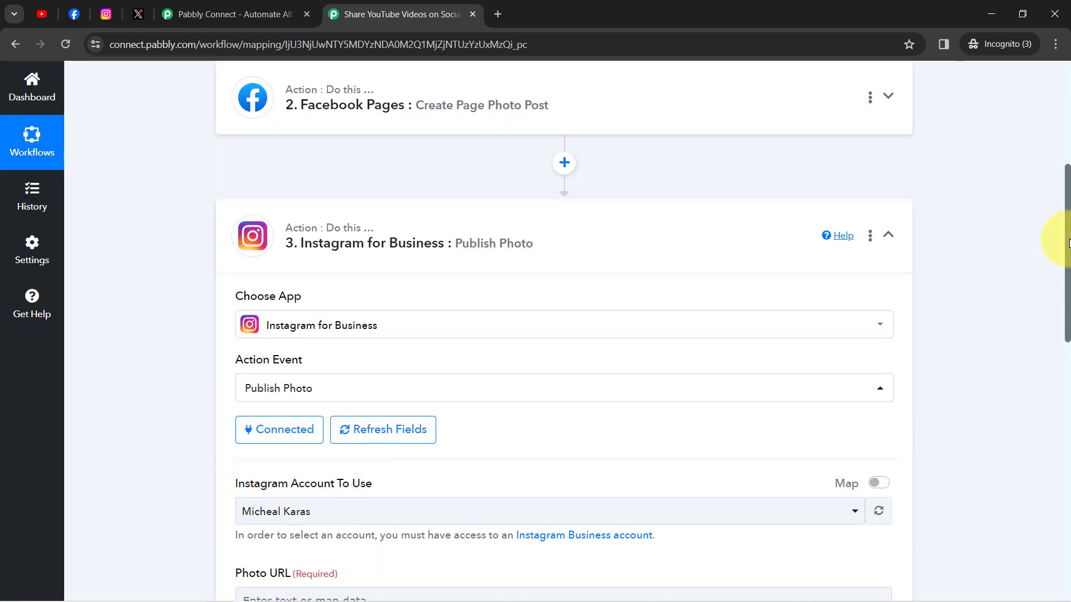
# - Select the Instagram account to use, after comparing its name with the open Instagram profile
pyautogui.moveTo(1068, 243); pyautogui.dragTo(1052, 311)
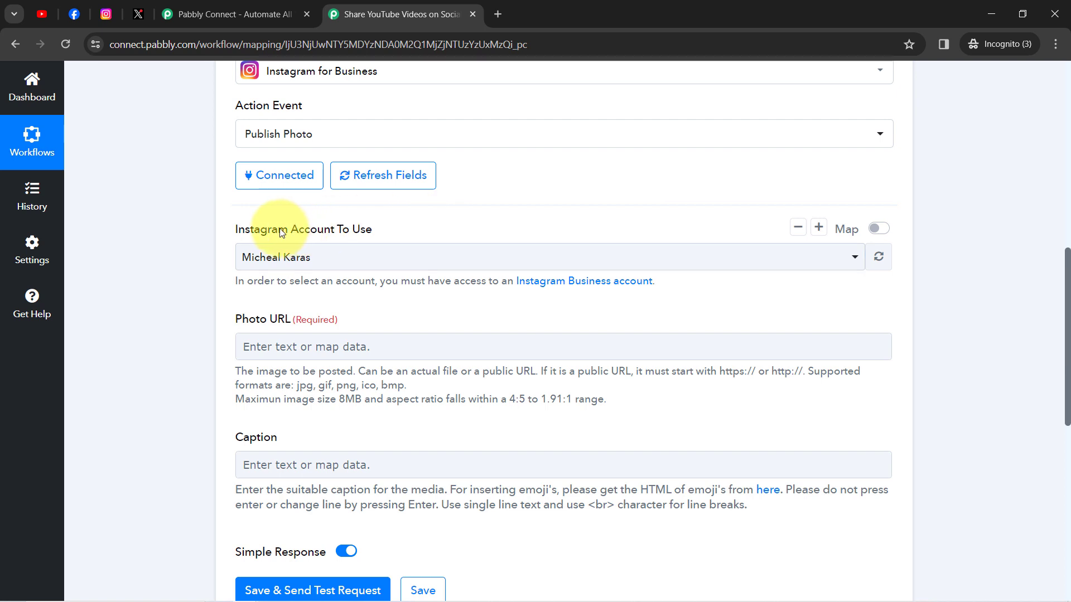
pyautogui.click(311, 264)
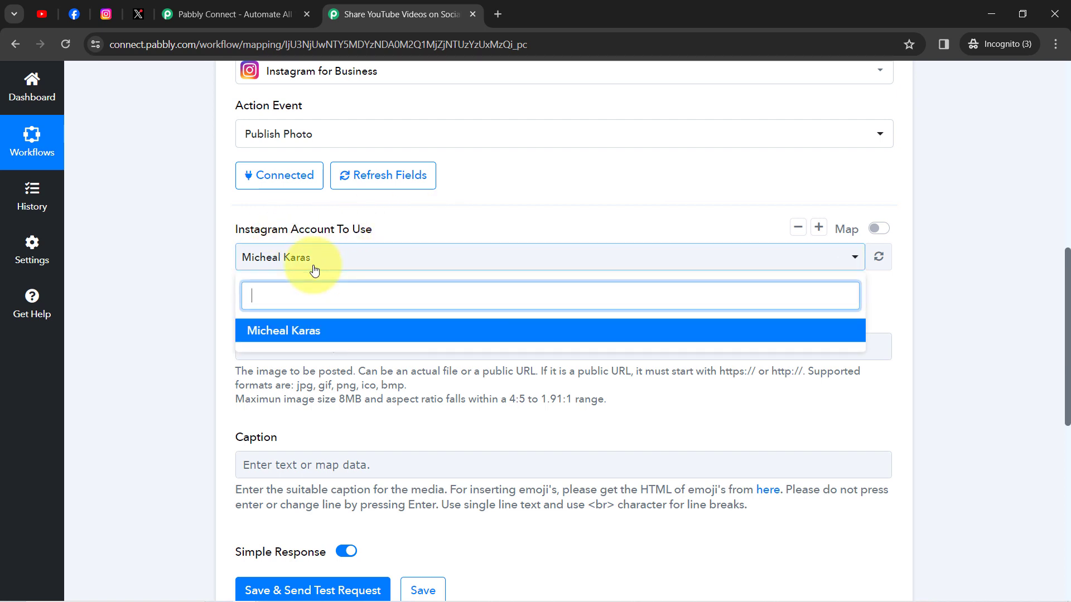
pyautogui.click(106, 14)
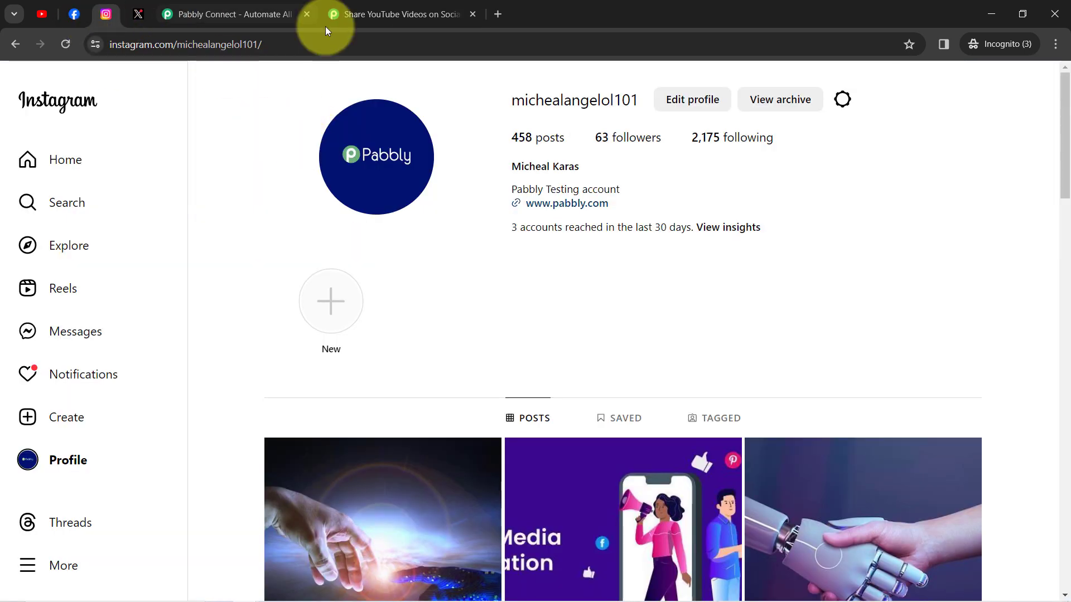
pyautogui.click(402, 14)
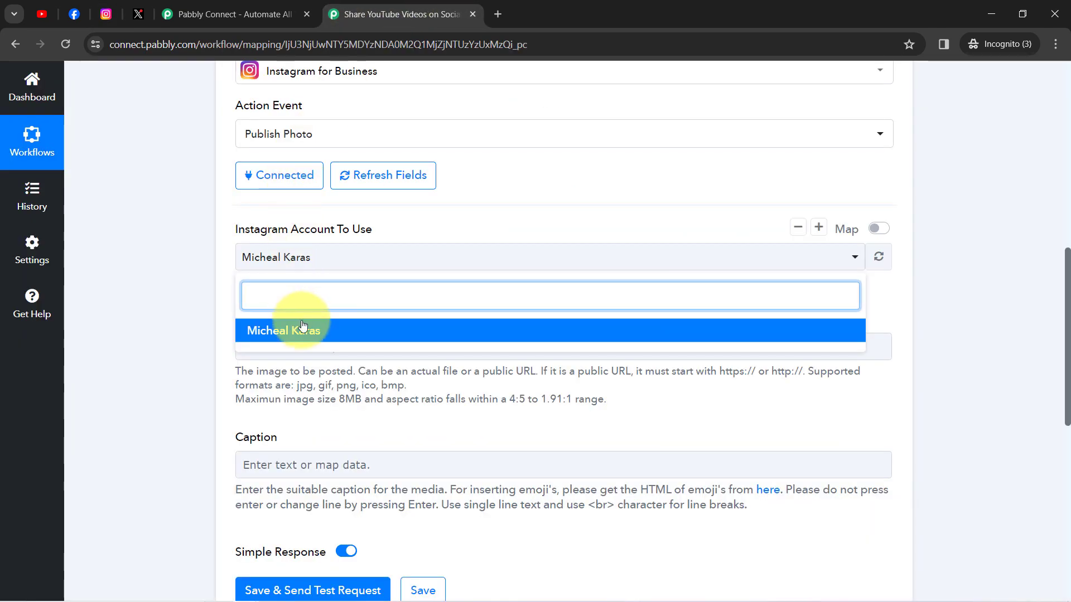
pyautogui.click(285, 331)
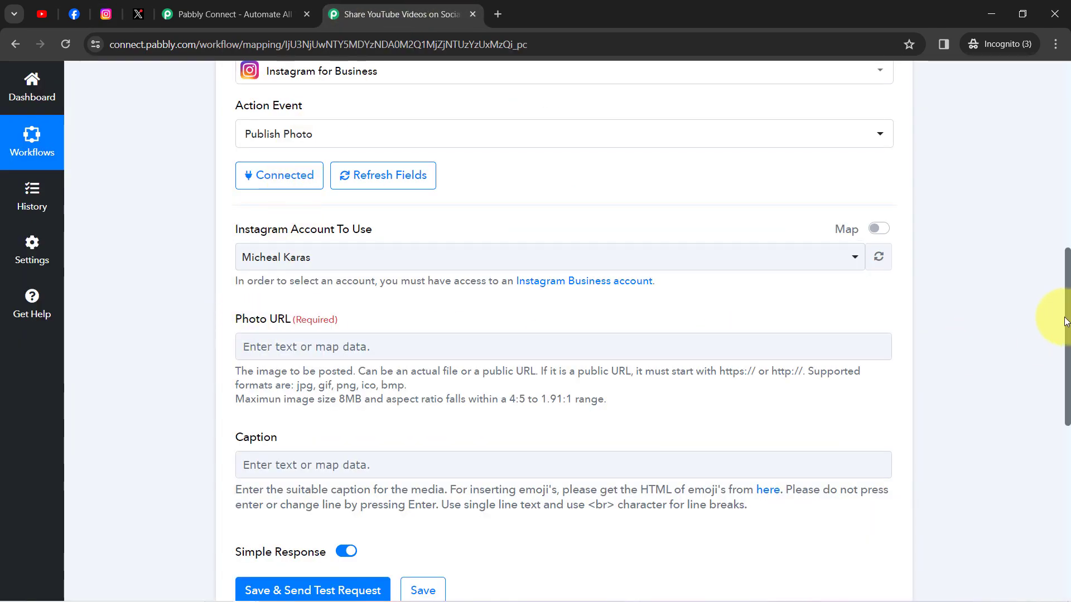
# - Map the Instagram action's Photo URL to the YouTube trigger's Res1 Snippet Thumbnails High Url
pyautogui.moveTo(1068, 321); pyautogui.dragTo(1062, 359)
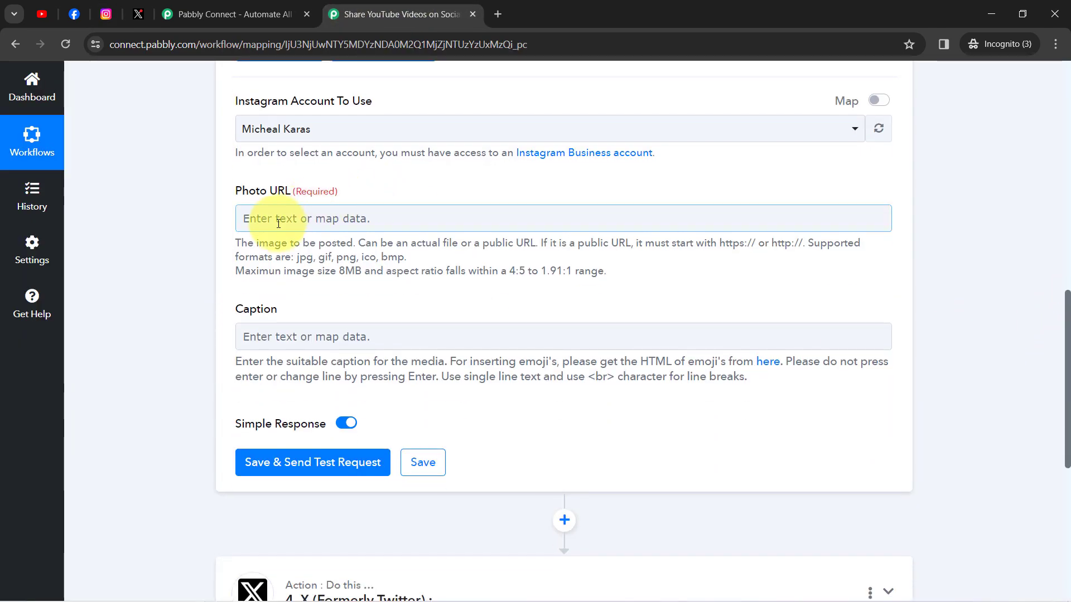
pyautogui.click(279, 223)
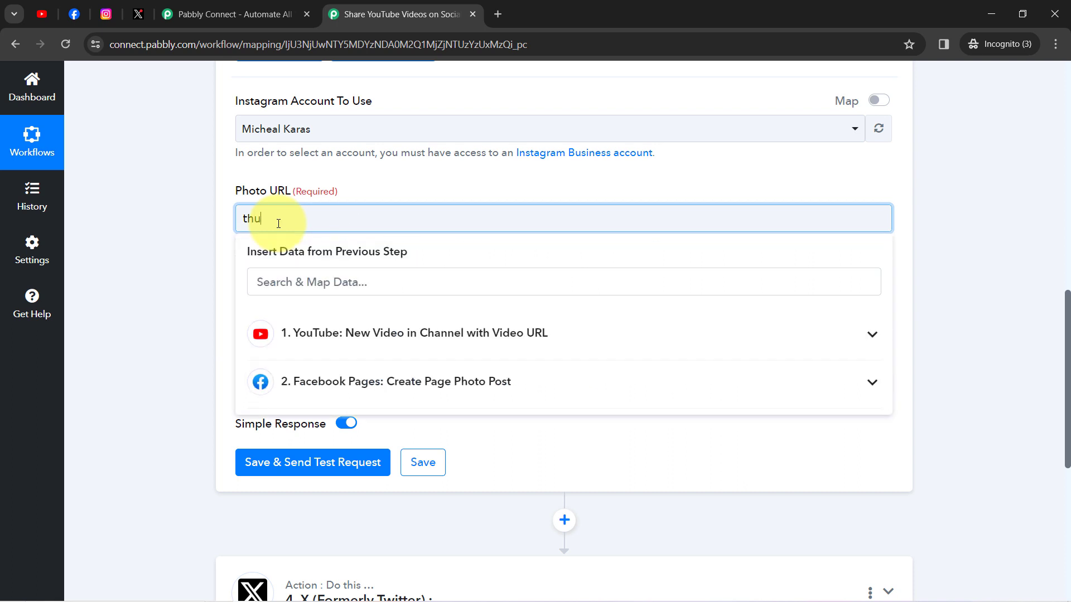
pyautogui.click(360, 333)
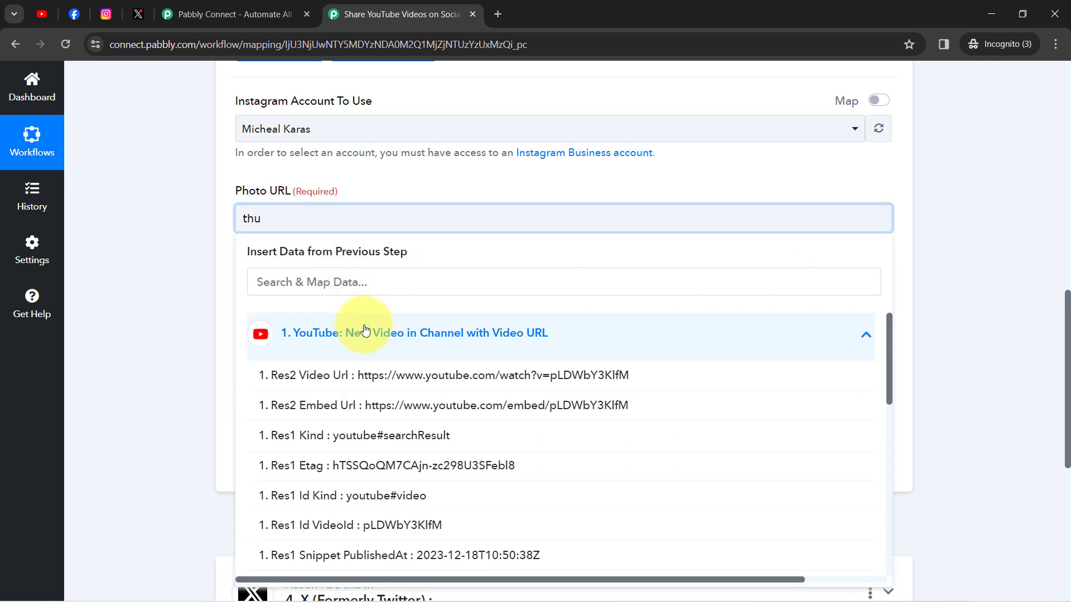
pyautogui.click(360, 285)
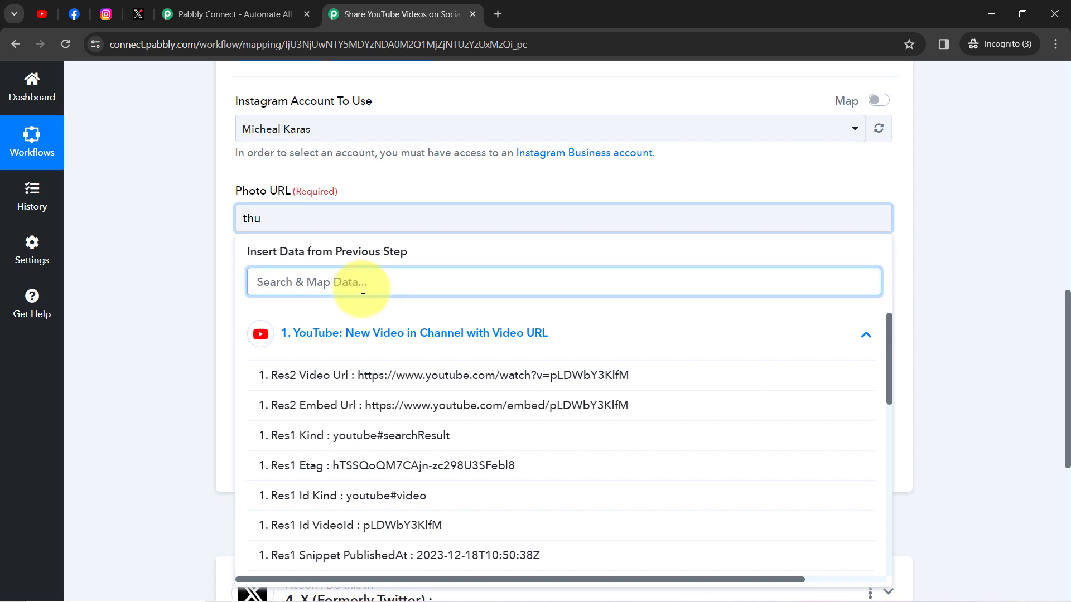
pyautogui.write('thum')
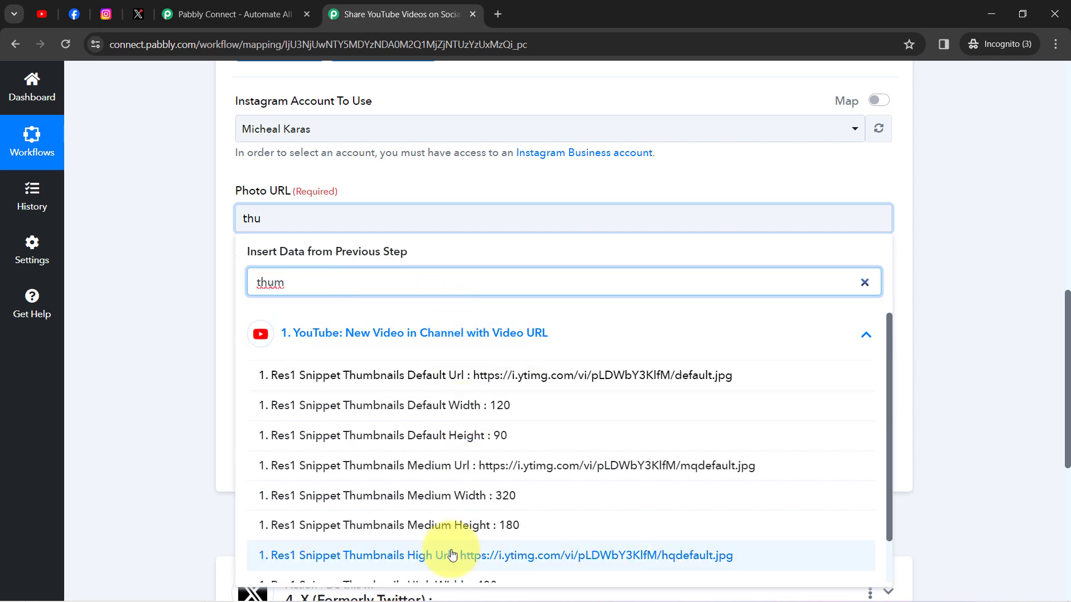
pyautogui.click(463, 555)
pyautogui.click(159, 307)
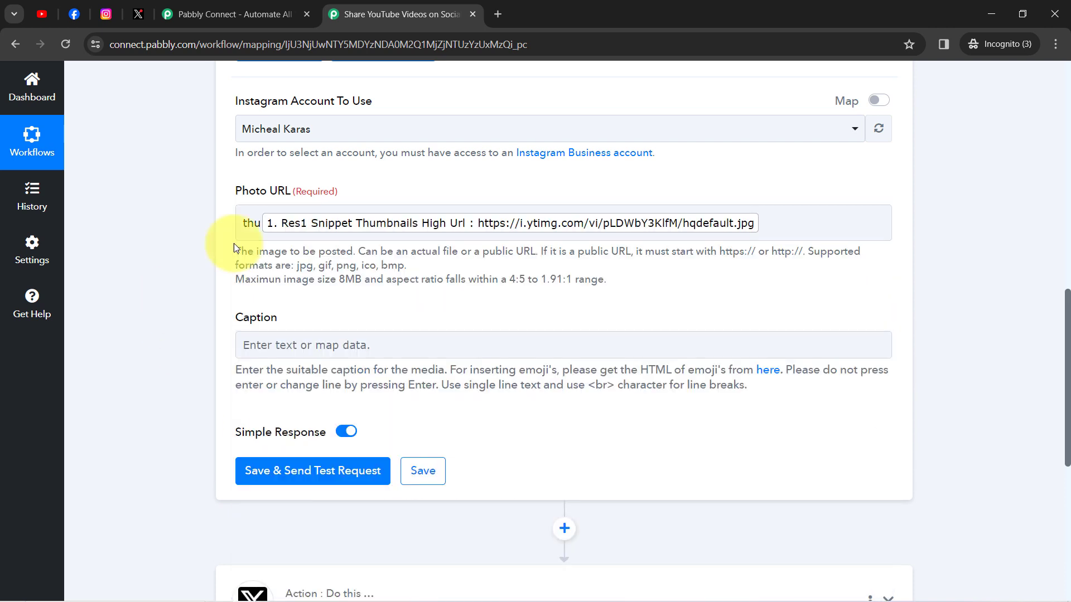
# - Remove the stray text "thu" in front of the mapped thumbnail in the Photo URL
pyautogui.click(259, 222)
pyautogui.press('BackSpace')
pyautogui.press('BackSpace')
pyautogui.press('BackSpace')
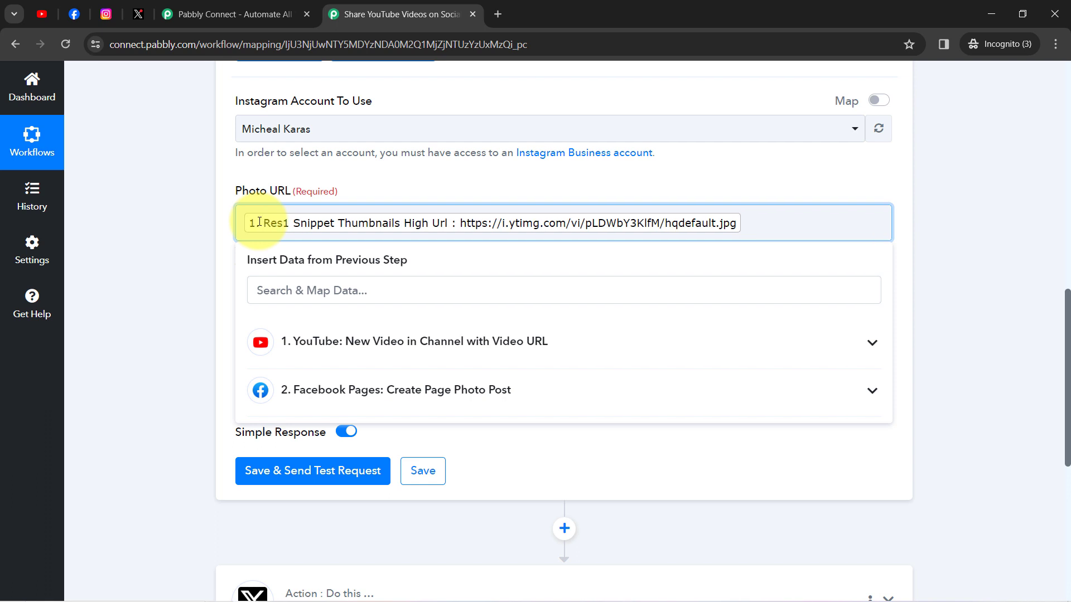
pyautogui.click(218, 251)
# - Map the YouTube trigger's Res1 Snippet Title into the Instagram action's Caption
pyautogui.click(282, 344)
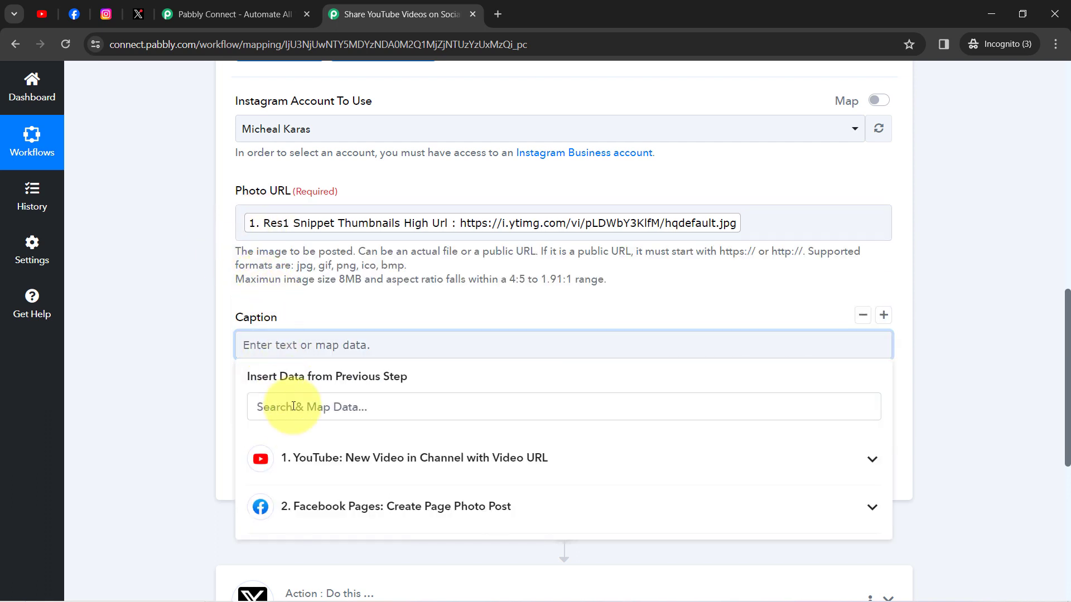
pyautogui.click(279, 455)
pyautogui.click(291, 406)
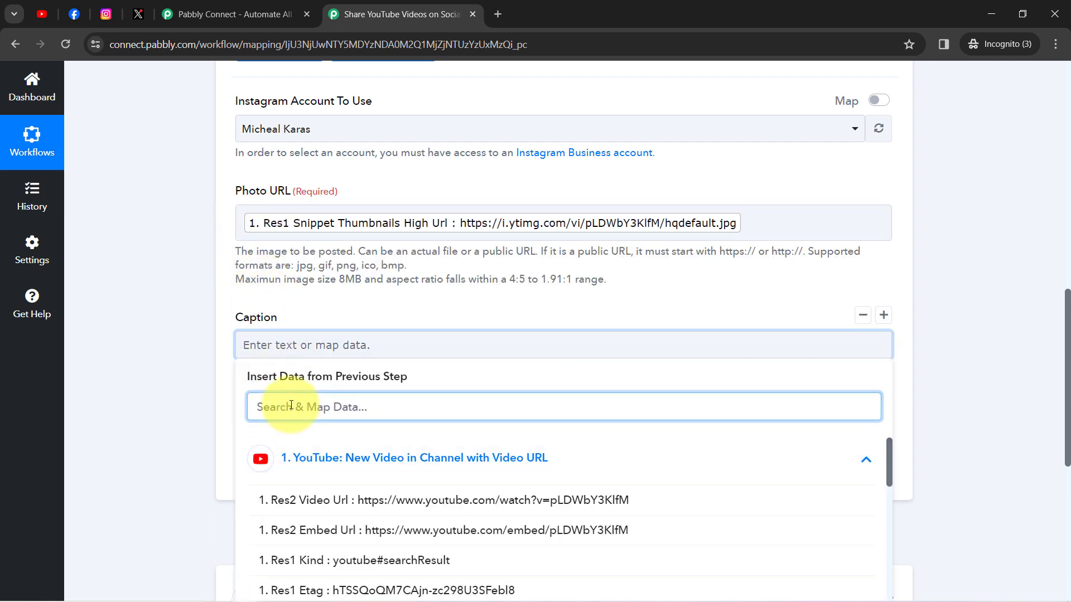
pyautogui.write('tit')
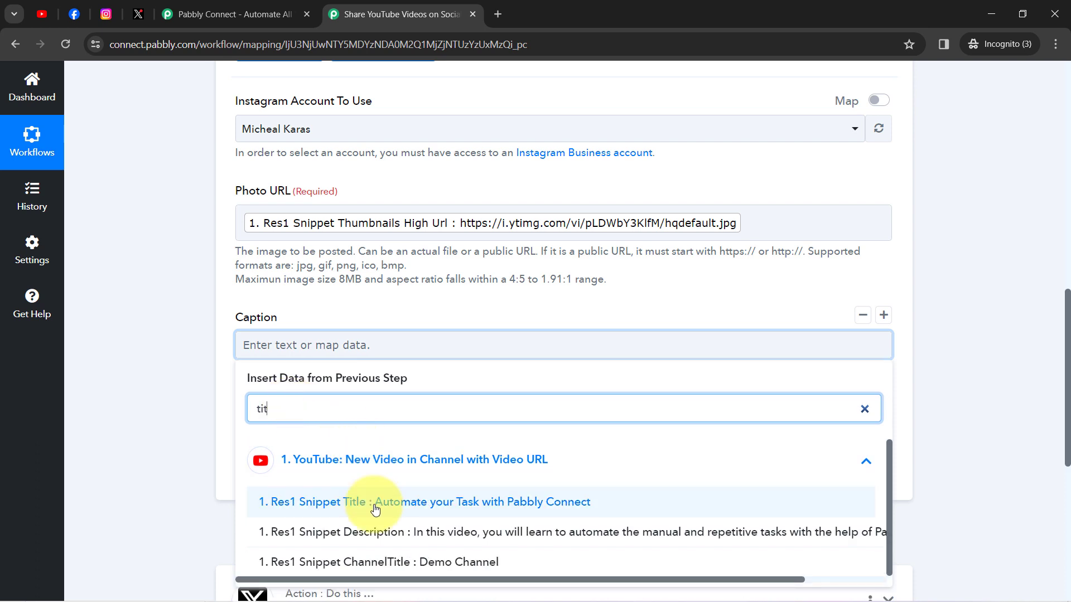
pyautogui.click(375, 509)
# - Add the YouTube trigger's Res1 Snippet Description on a new line below the title in the Caption
pyautogui.press('Return')
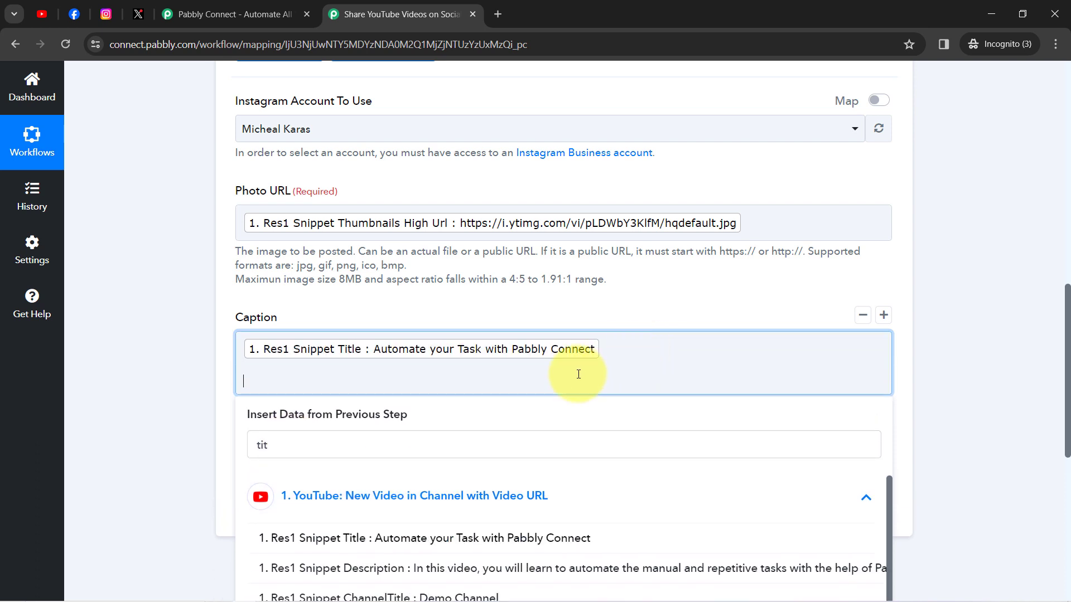
pyautogui.doubleClick(293, 446)
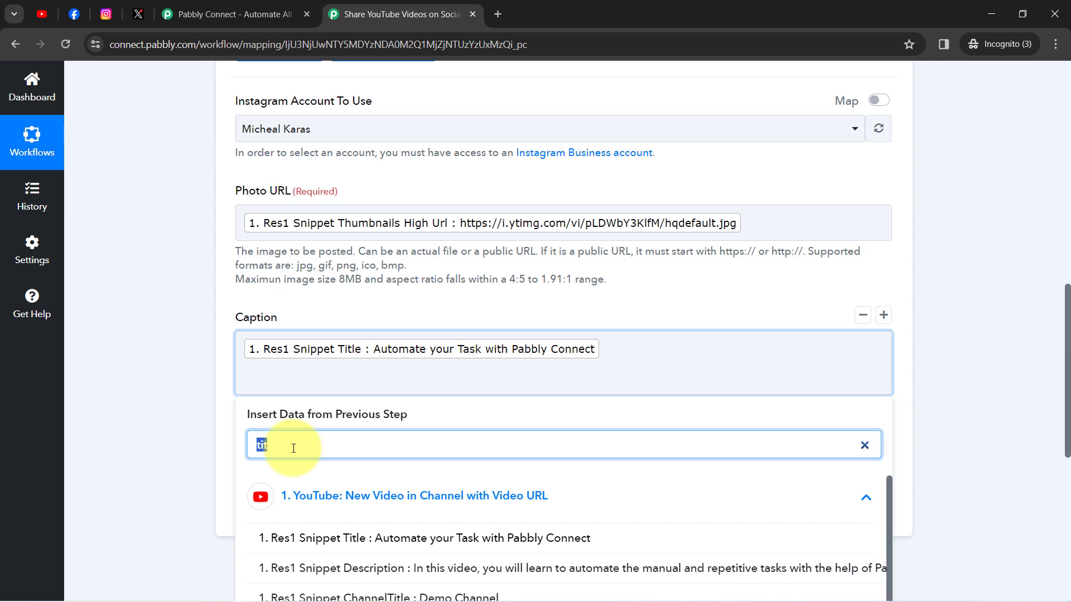
pyautogui.press('BackSpace')
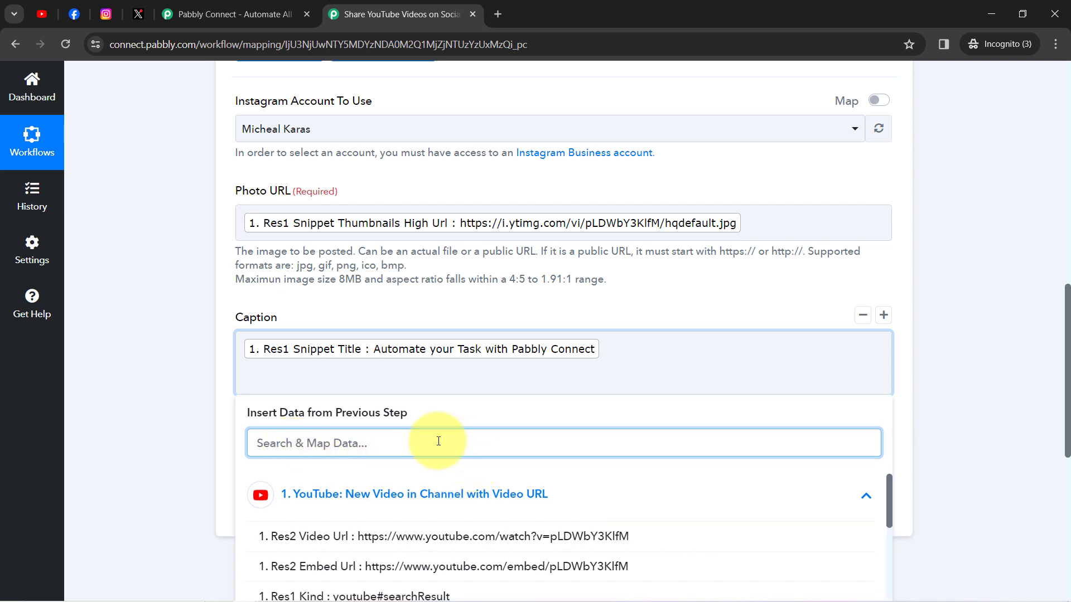
pyautogui.write('desc')
pyautogui.click(430, 538)
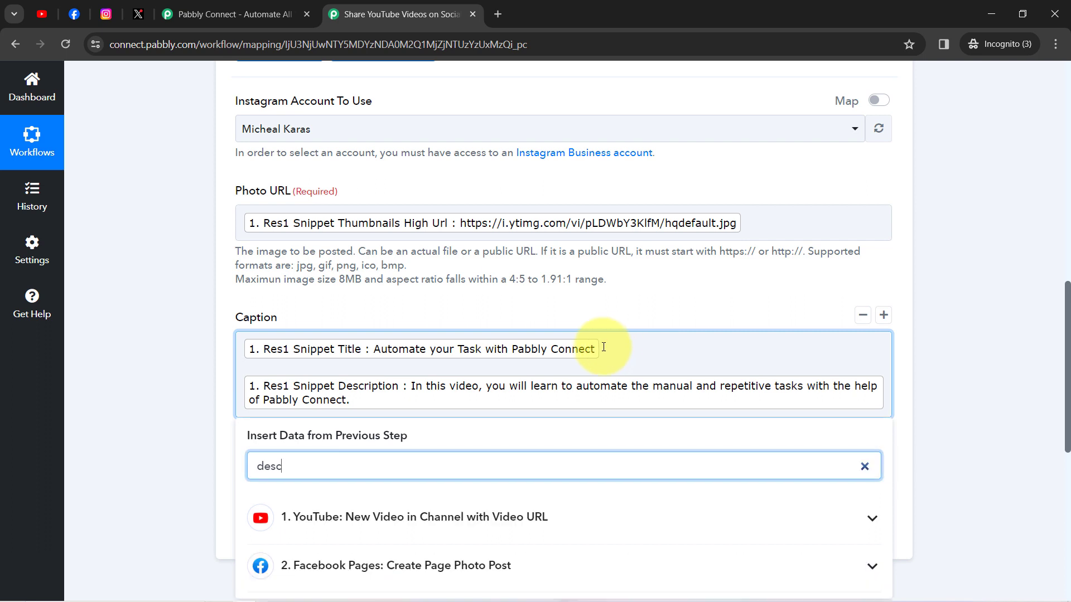
# - Put a period after the mapped title in the Caption, then save the Instagram action and send a test request
pyautogui.press('BackSpace')
pyautogui.press('BackSpace')
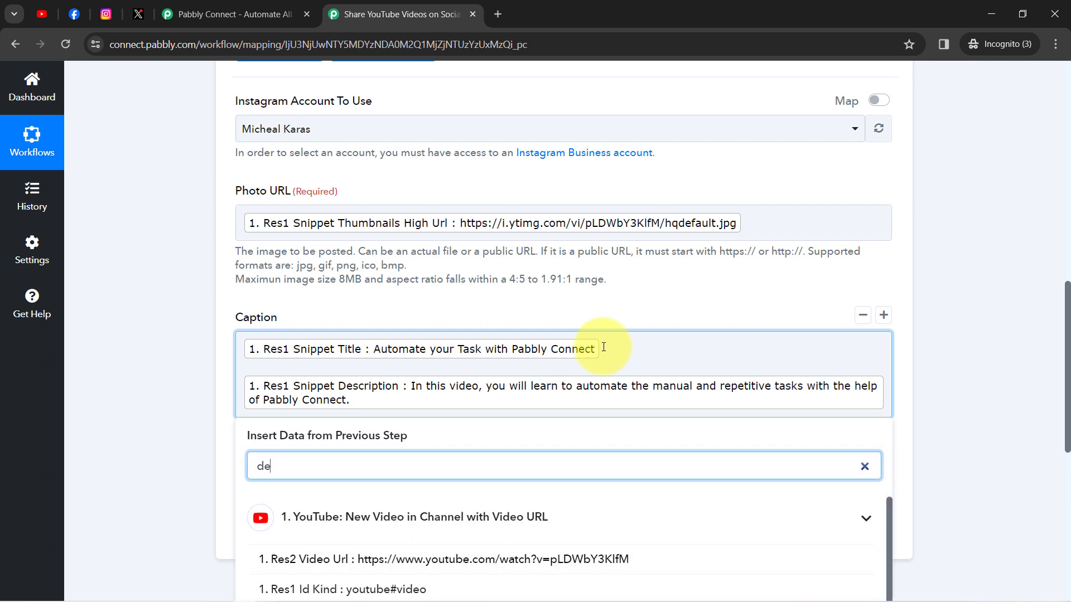
pyautogui.click(605, 347)
pyautogui.click(610, 348)
pyautogui.write('.')
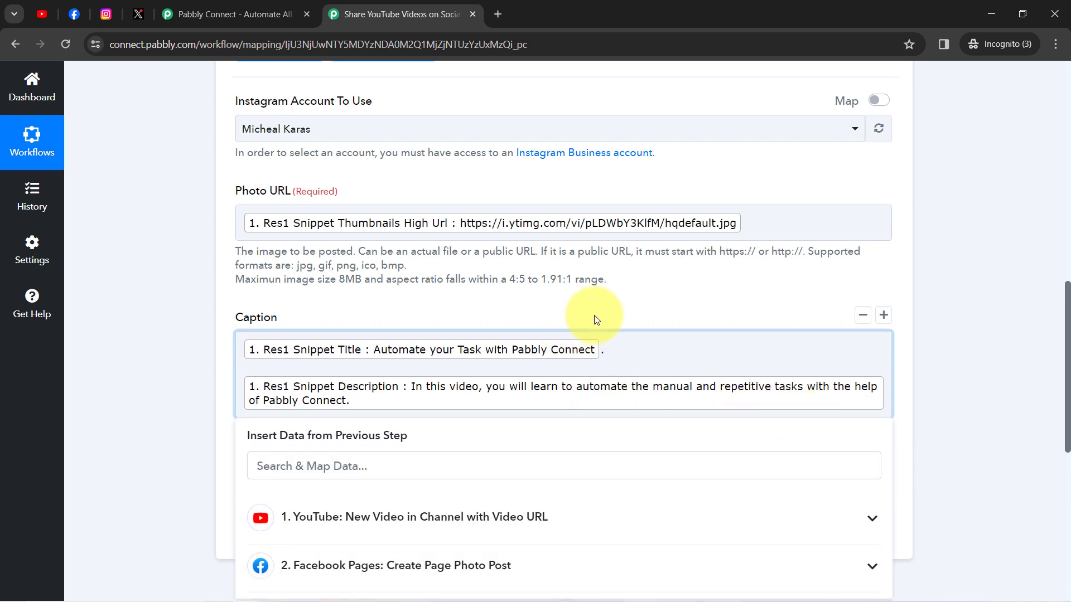
pyautogui.click(210, 373)
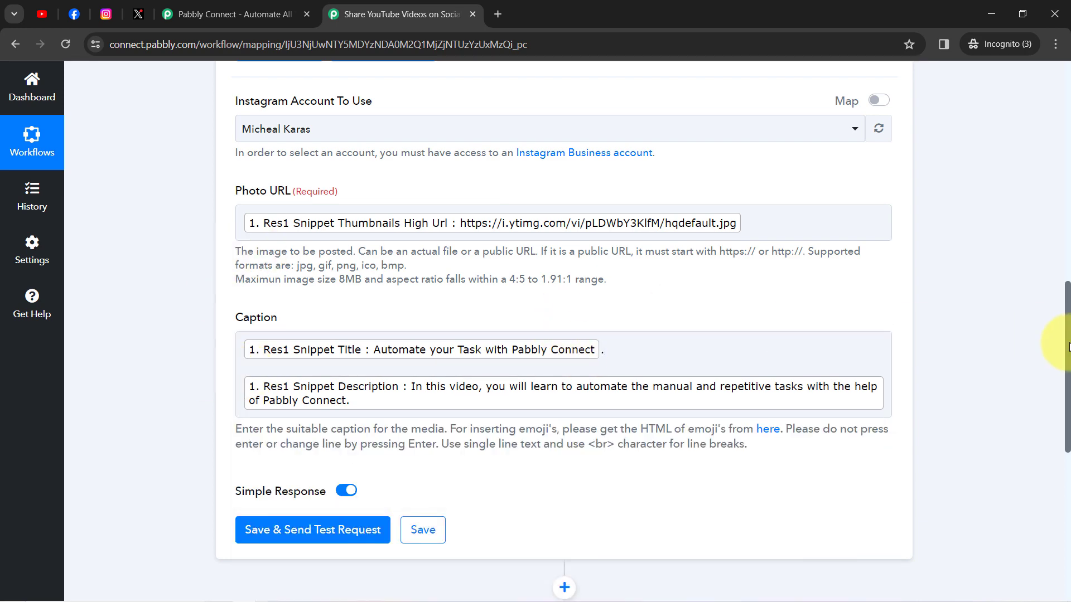
pyautogui.scroll(-3, 1066, 390)
pyautogui.click(310, 359)
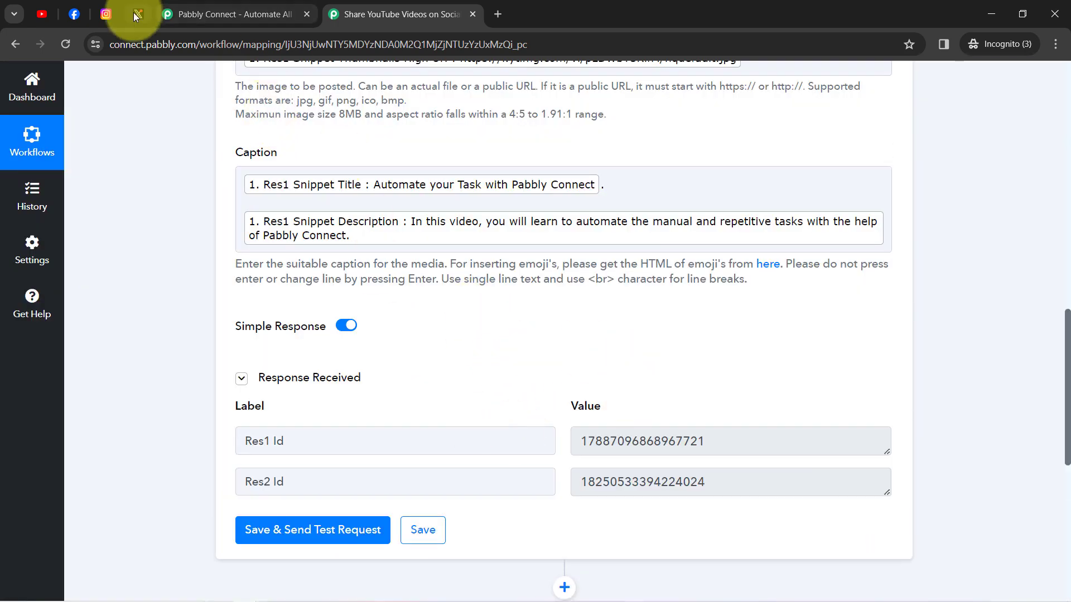
# - Reload the Instagram profile and open the newest post to check its image, title and description
pyautogui.click(106, 14)
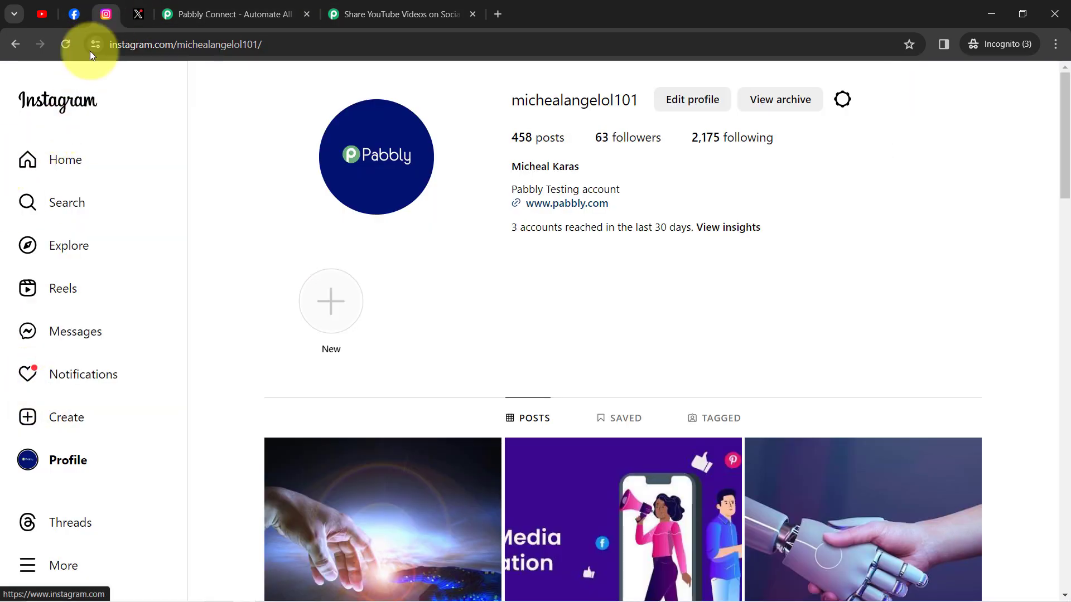
pyautogui.click(65, 44)
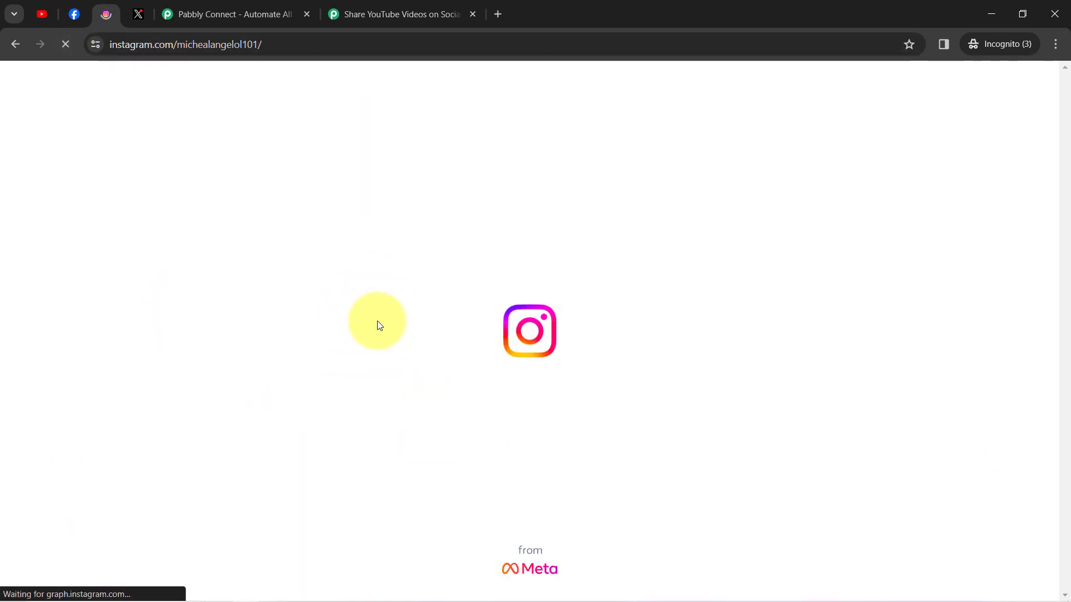
pyautogui.scroll(-5, 1054, 211)
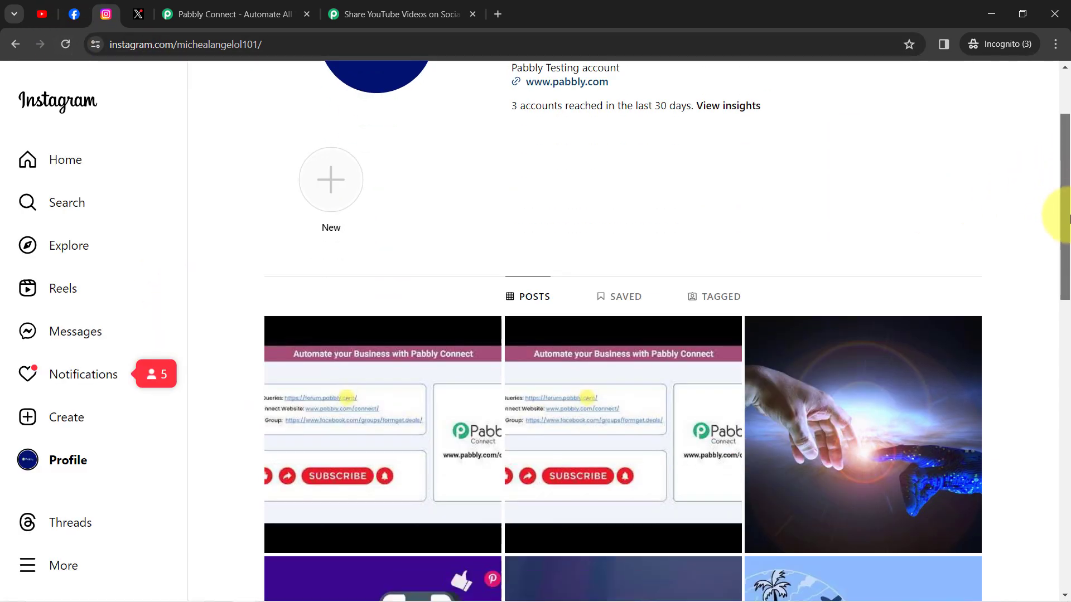
pyautogui.click(413, 228)
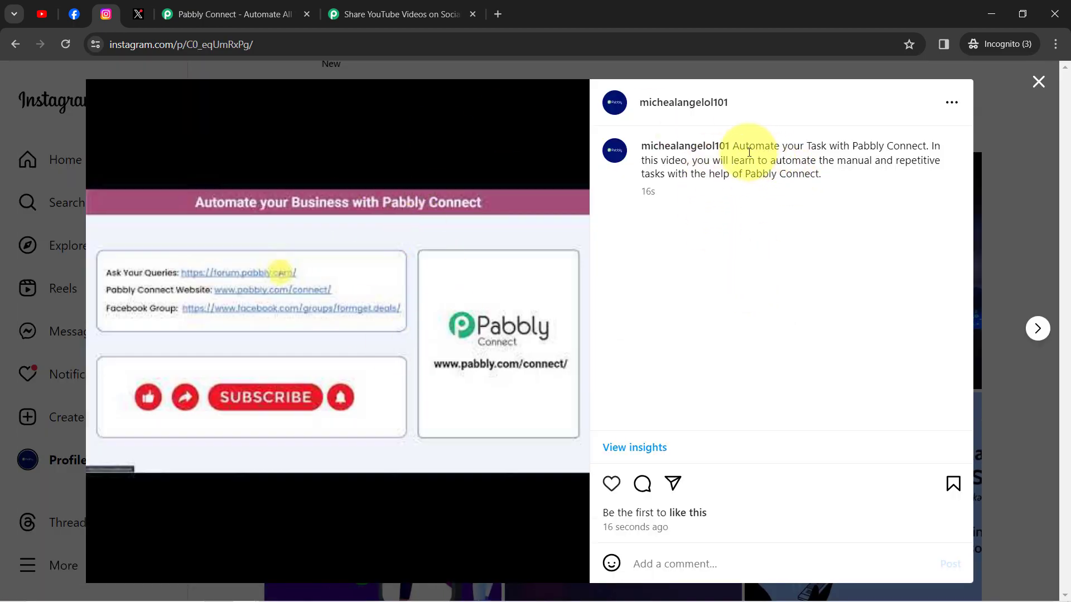
pyautogui.moveTo(749, 152); pyautogui.dragTo(801, 174)
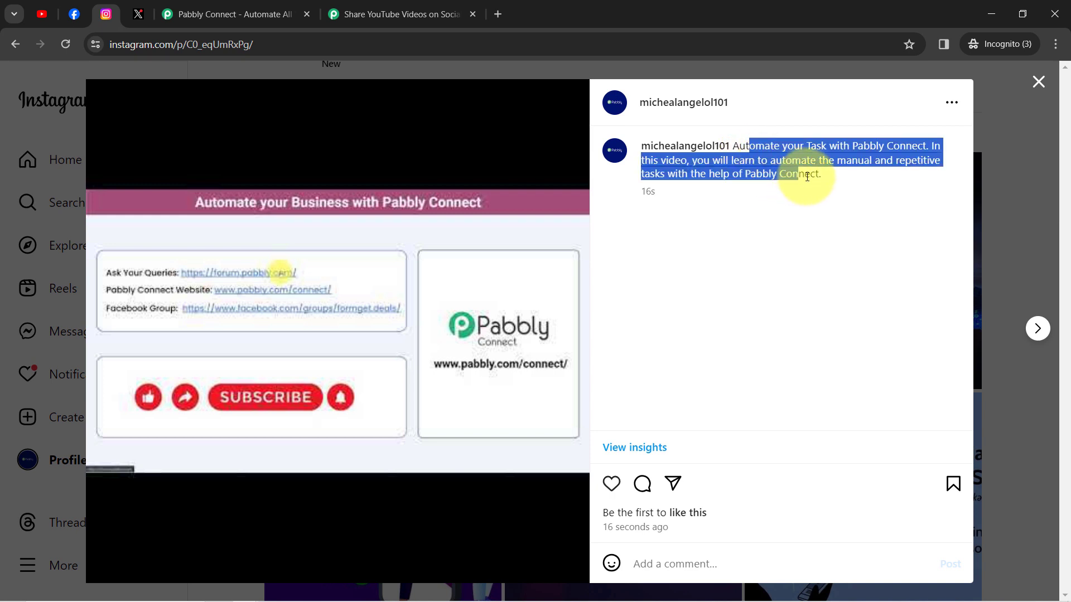
pyautogui.click(791, 160)
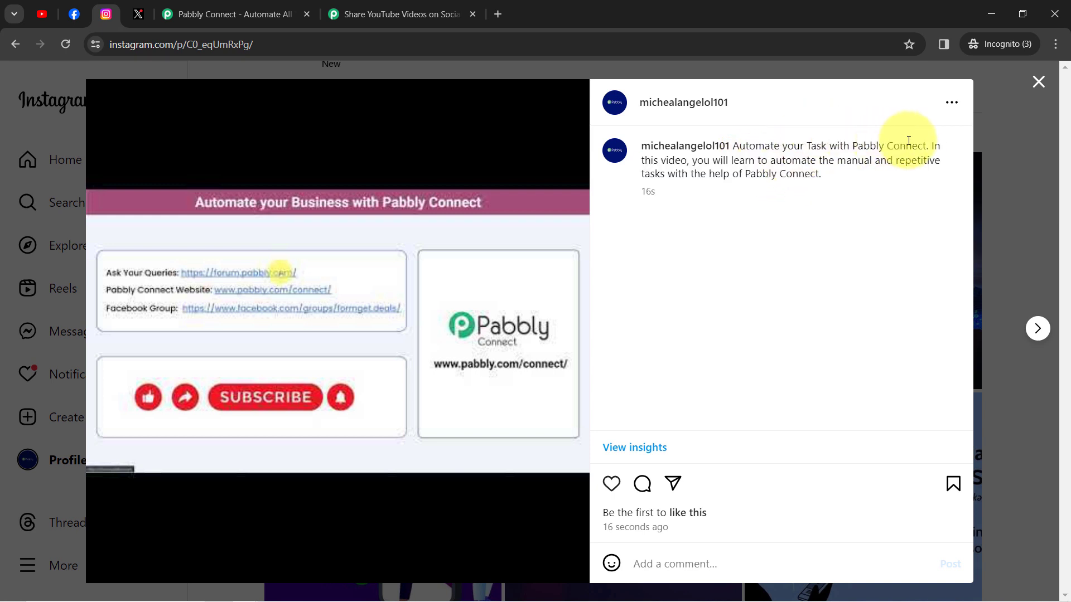
pyautogui.moveTo(744, 160); pyautogui.dragTo(765, 176)
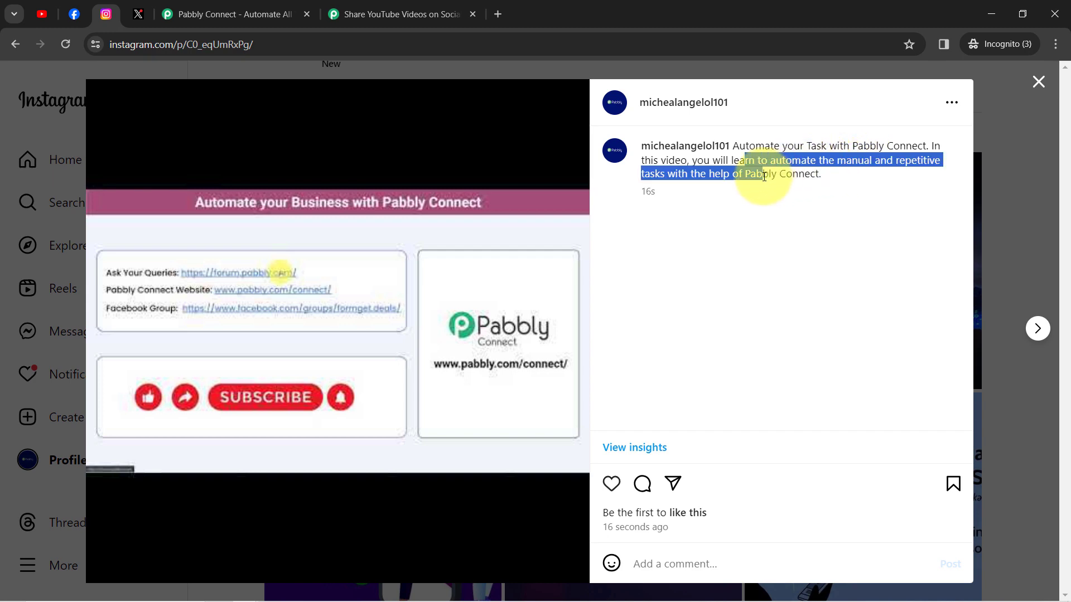
# - Return to the Pabbly Connect workflow and set the X (Formerly Twitter) action's event to Create Tweet
pyautogui.click(764, 176)
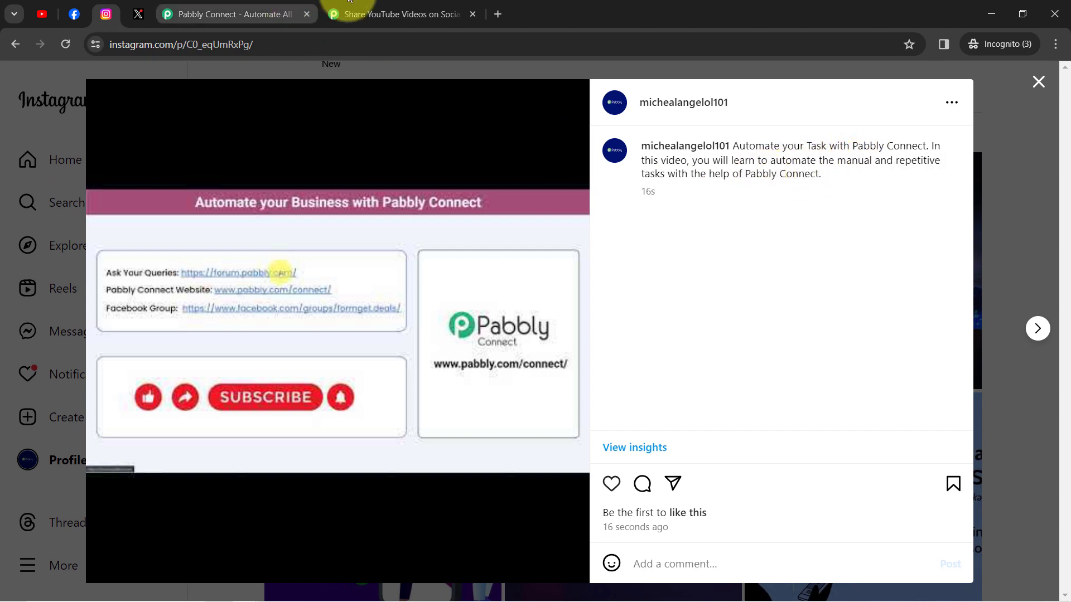
pyautogui.click(413, 12)
pyautogui.moveTo(1068, 314); pyautogui.dragTo(1068, 438)
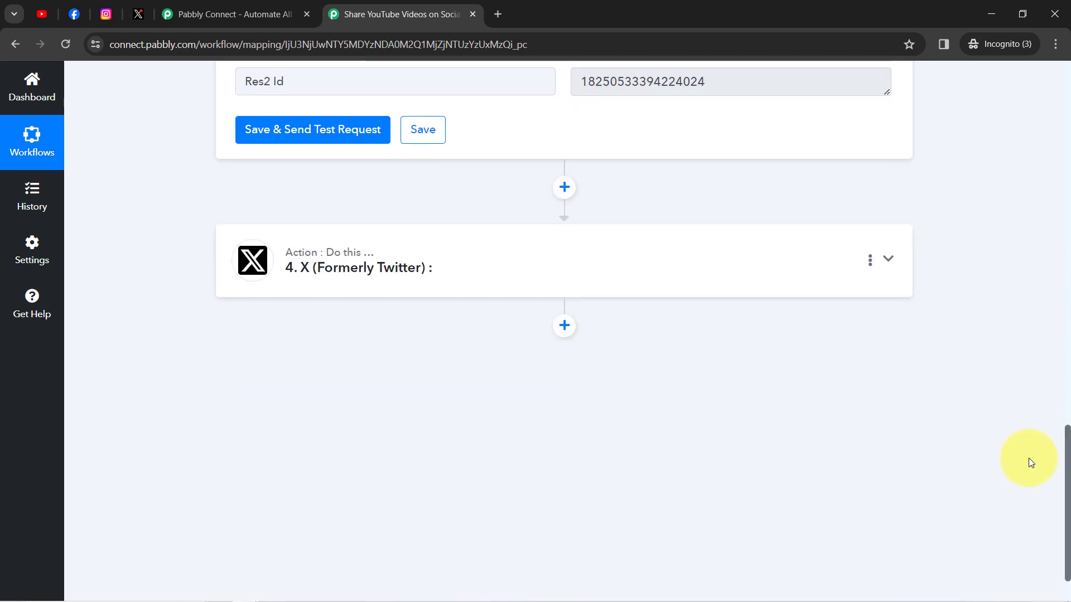
pyautogui.click(414, 279)
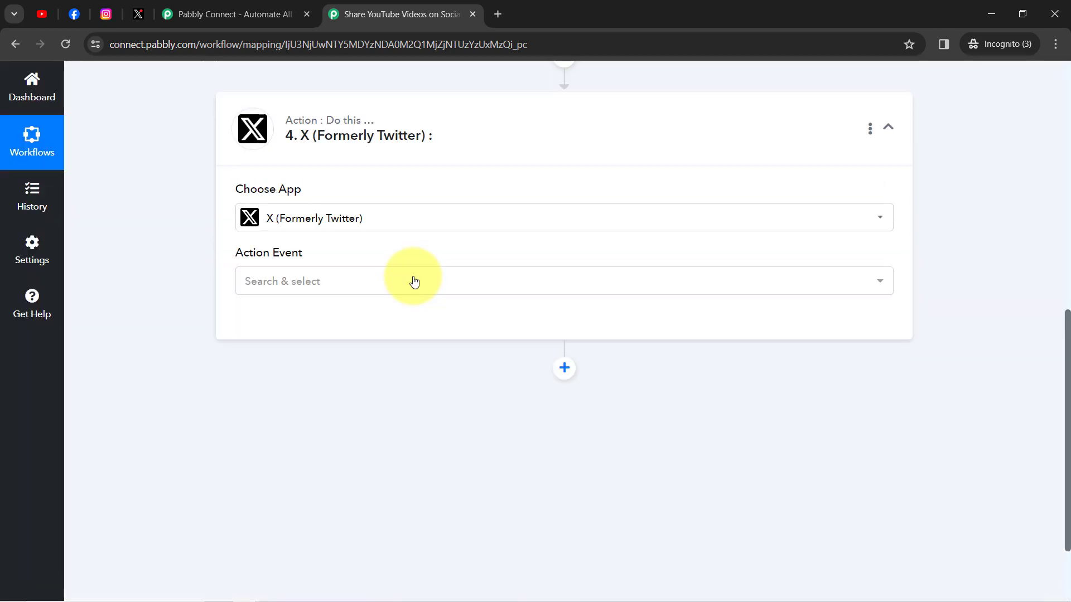
pyautogui.scroll(2, 413, 281)
pyautogui.moveTo(1068, 290); pyautogui.dragTo(1068, 316)
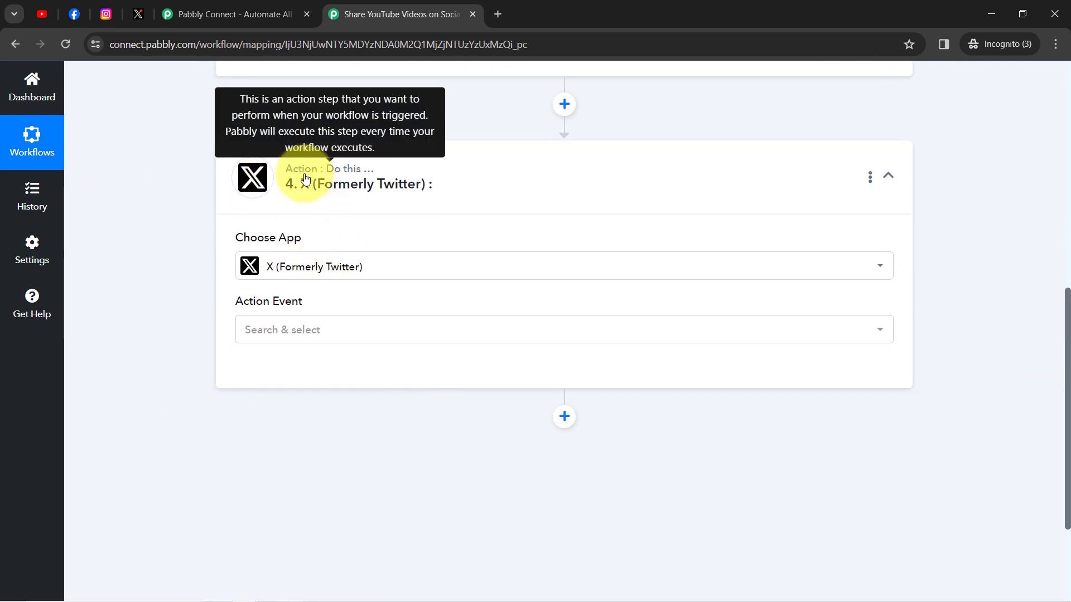
pyautogui.click(272, 319)
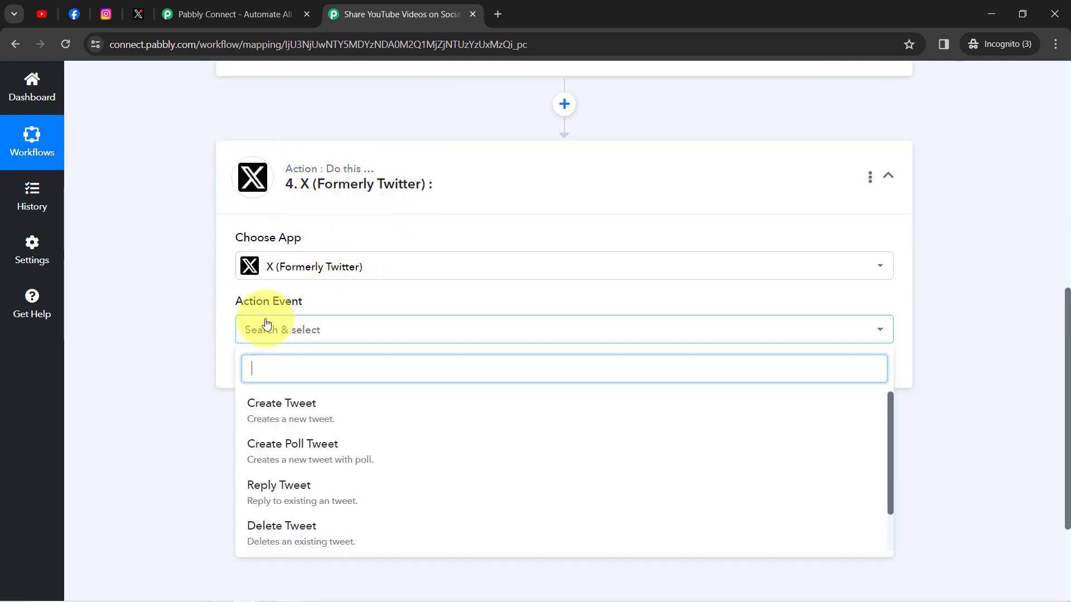
pyautogui.click(282, 411)
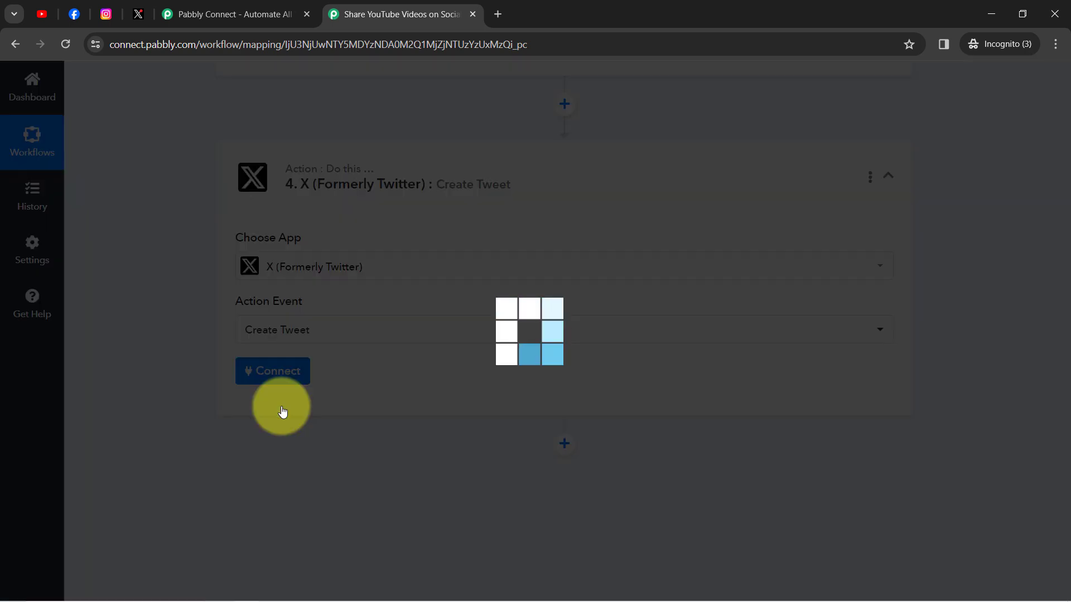
# - Start adding a new X (Formerly Twitter) connection and open its Client ID and Client Secret form
pyautogui.click(269, 369)
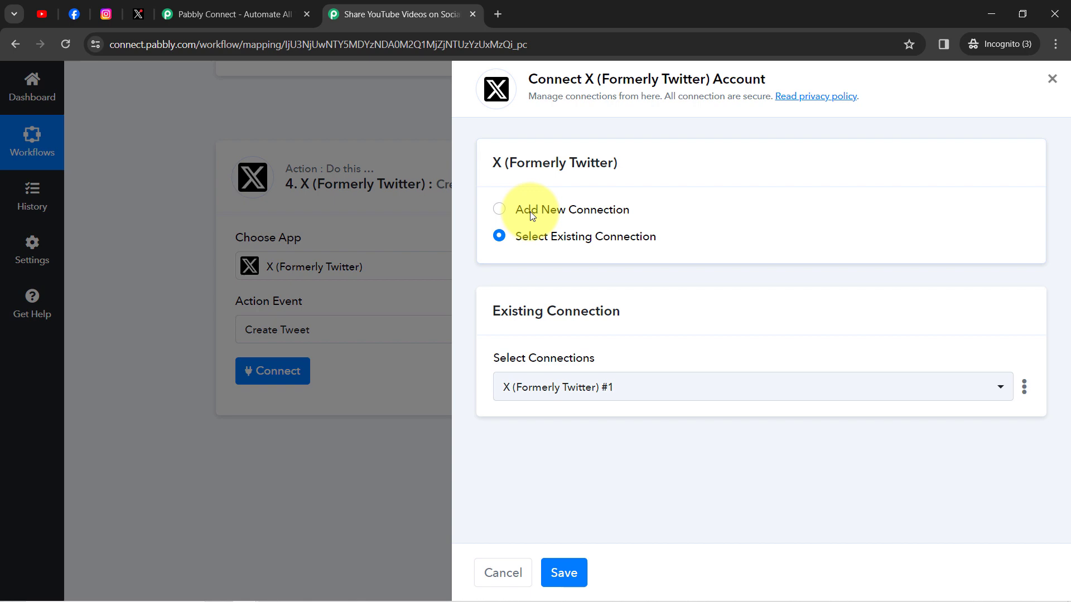
pyautogui.click(531, 214)
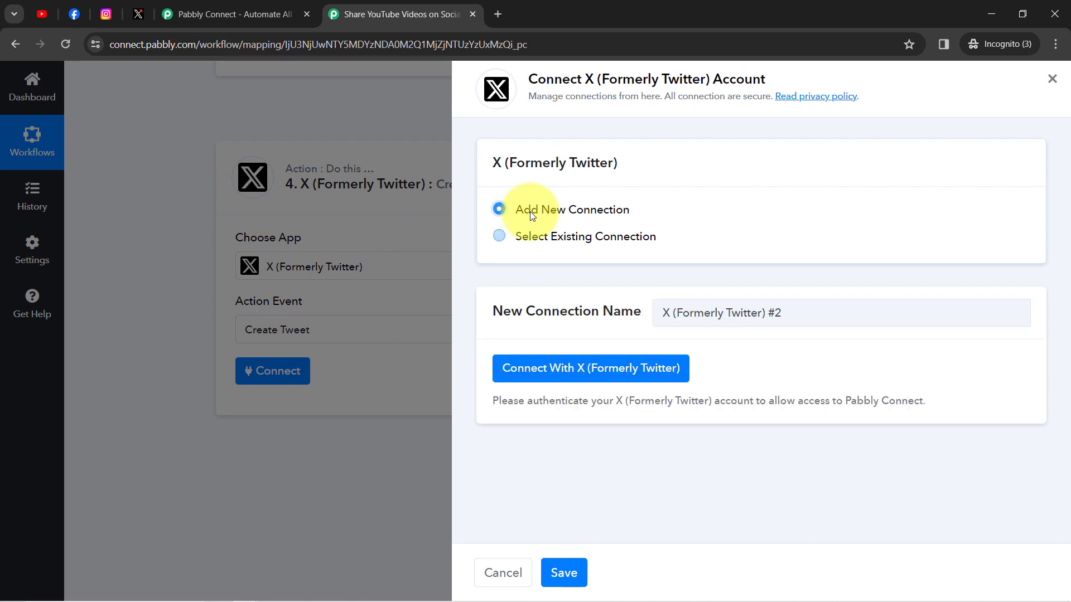
pyautogui.click(602, 379)
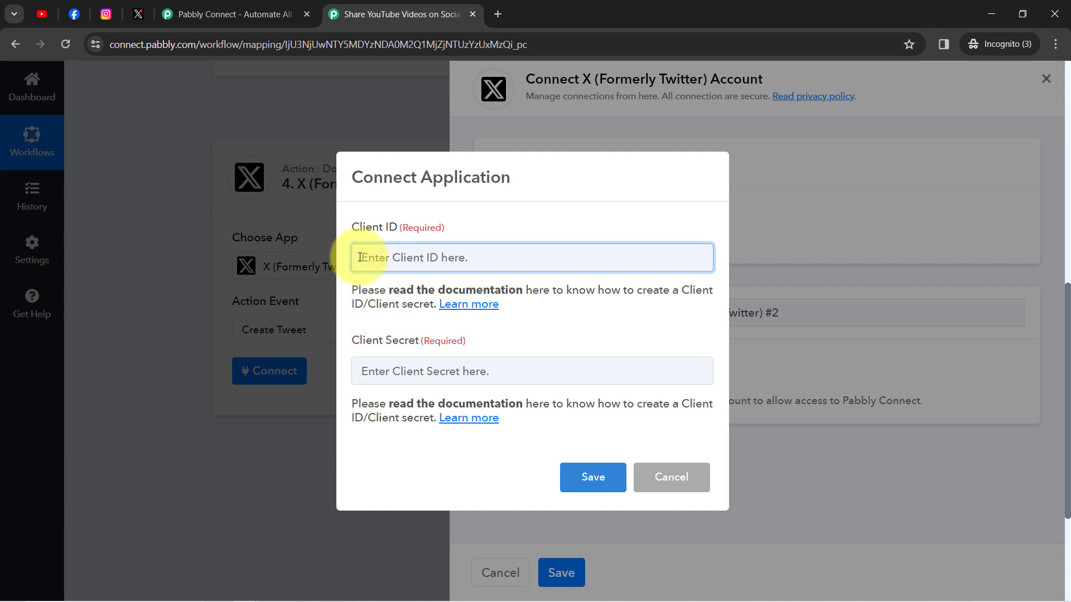
# - Open the Client ID documentation in a new tab and follow its developer.twitter.com sign-up link
pyautogui.rightClick(474, 307)
pyautogui.click(507, 322)
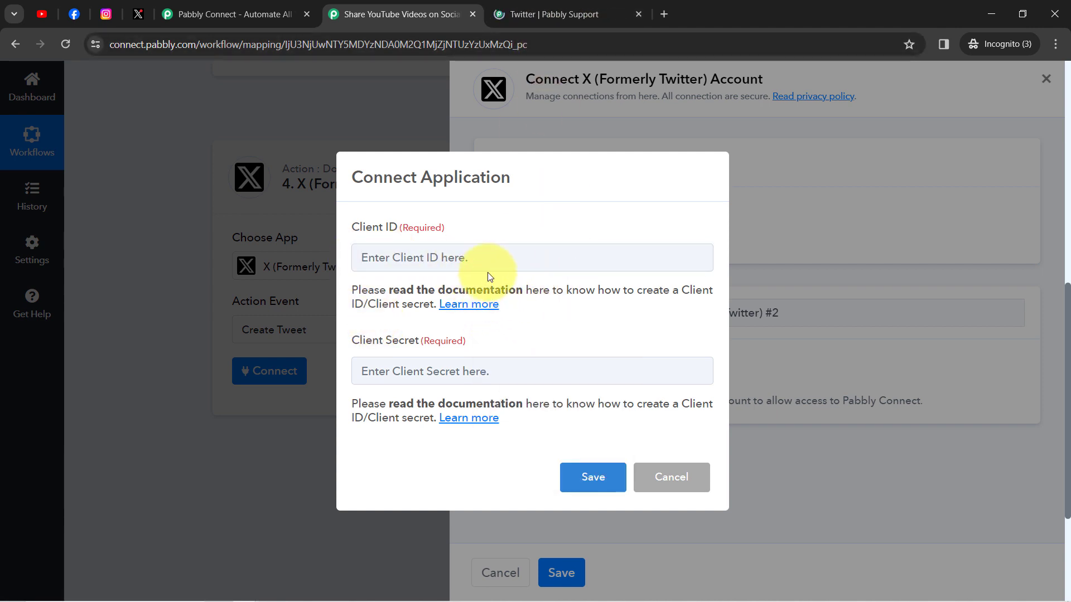
pyautogui.click(537, 2)
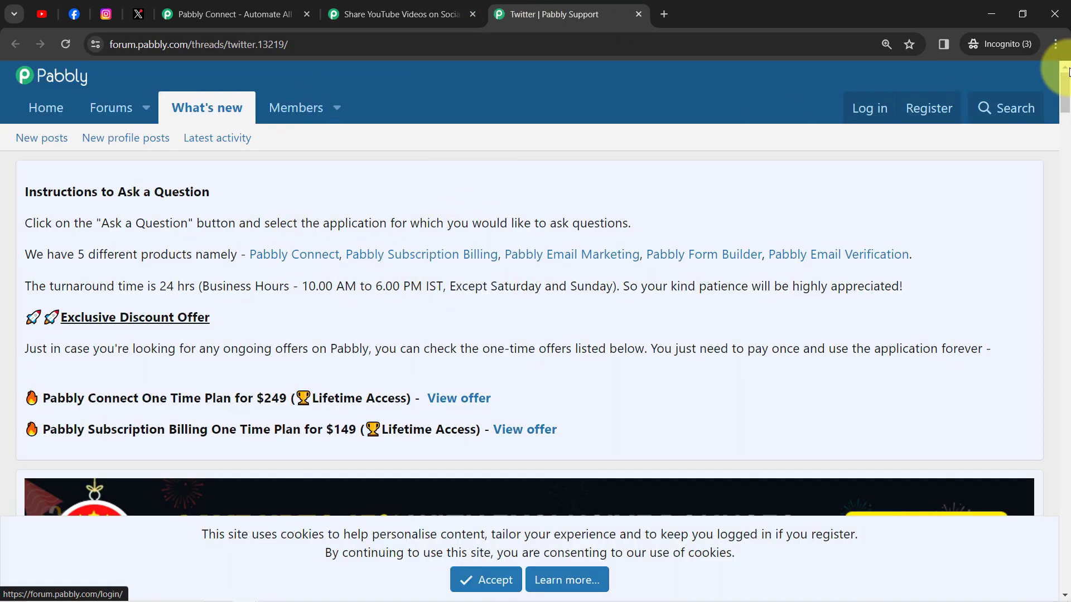
pyautogui.moveTo(1068, 70); pyautogui.dragTo(1068, 161)
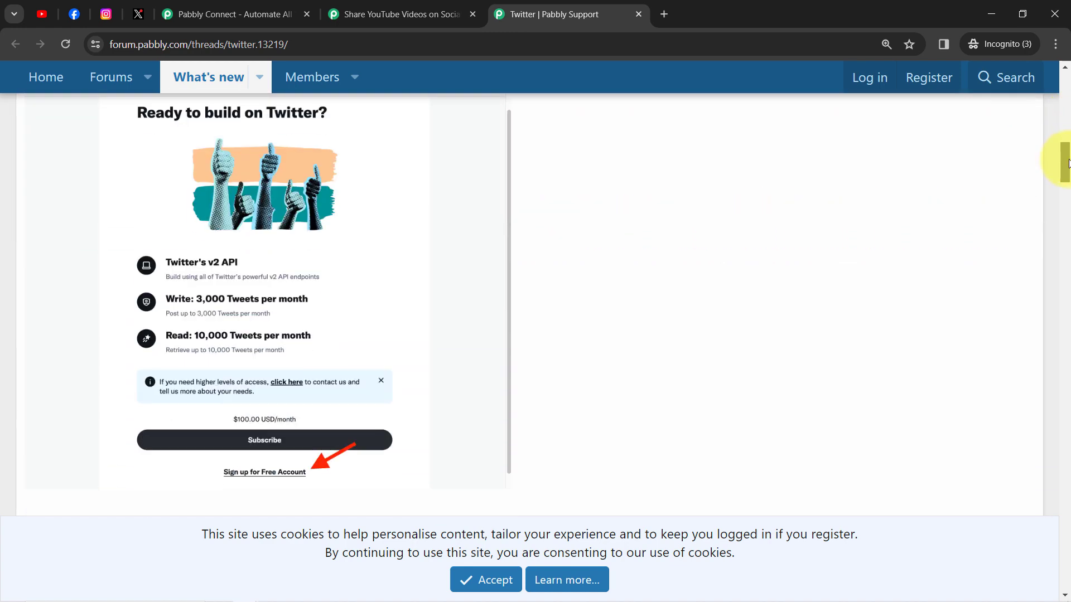
pyautogui.click(370, 5)
pyautogui.click(539, 24)
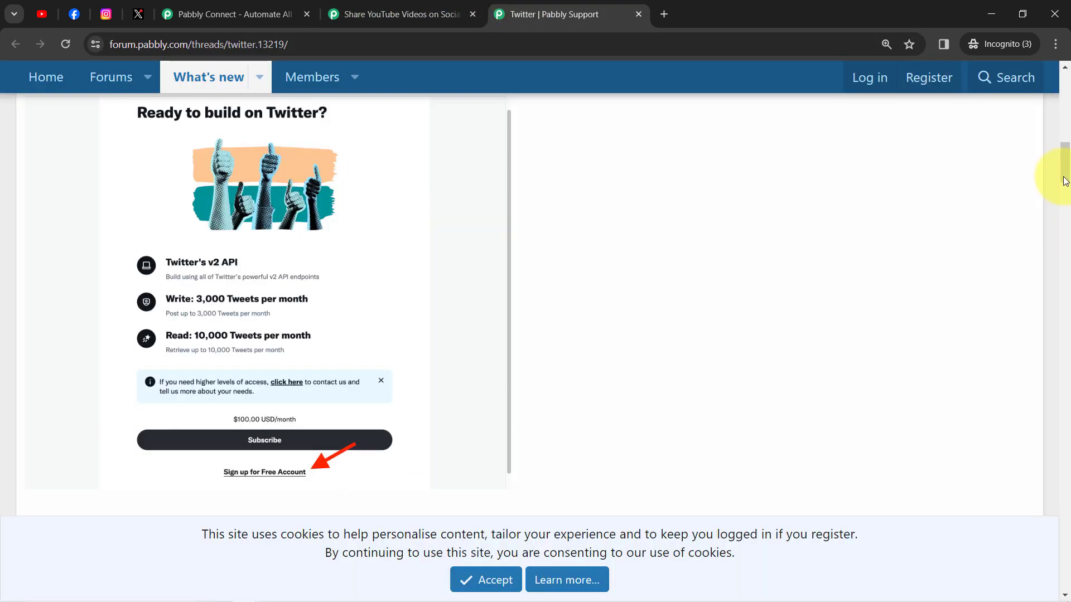
pyautogui.moveTo(1065, 166); pyautogui.dragTo(1063, 146)
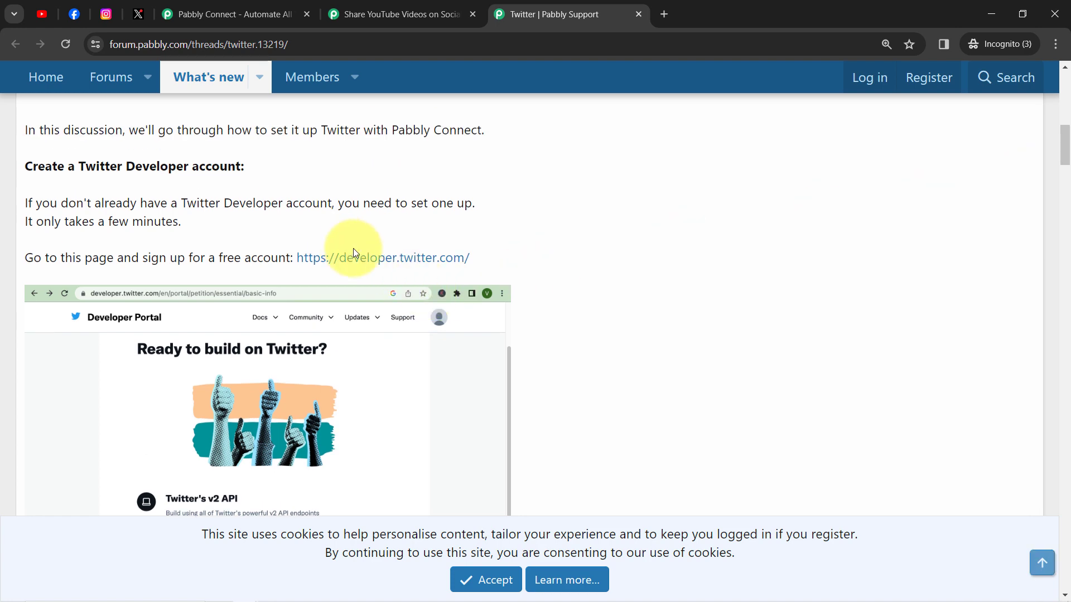
pyautogui.click(376, 258)
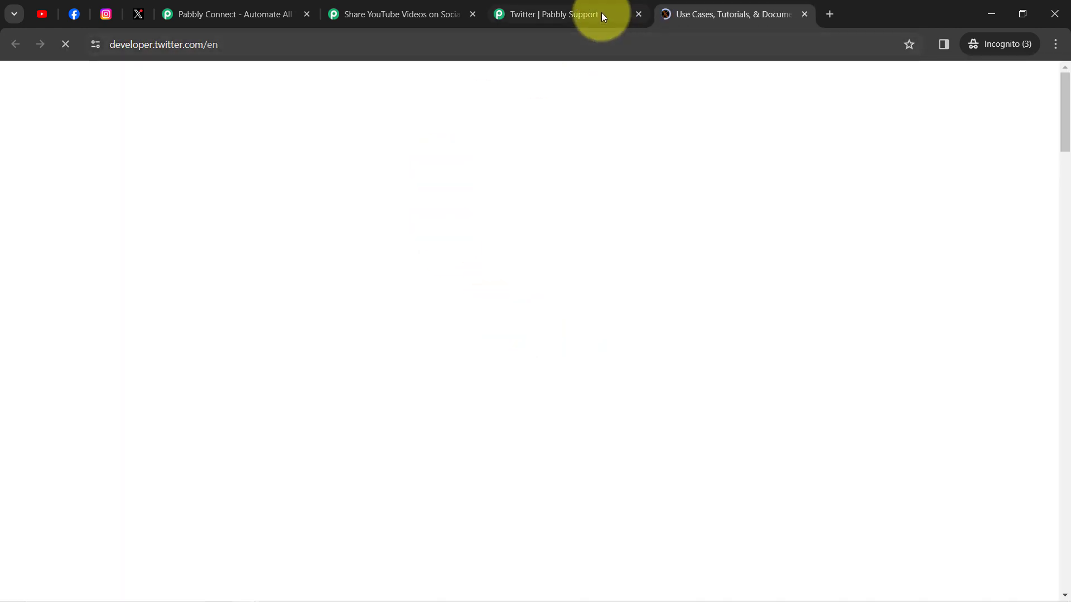
# - Go back to the Twitter support thread and read the first sample use case for the API sign-up
pyautogui.click(602, 12)
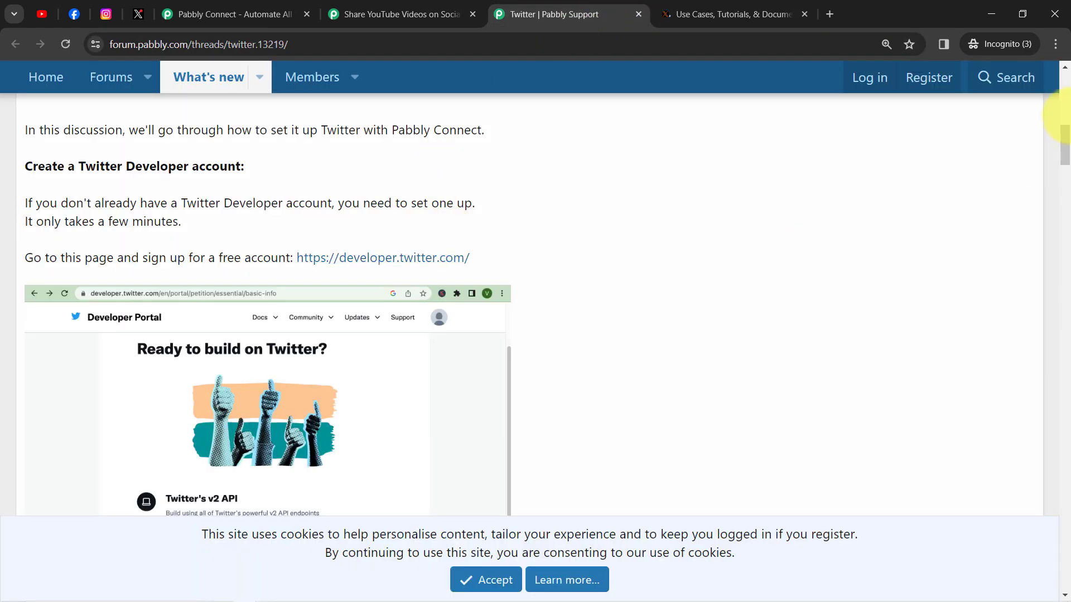
pyautogui.moveTo(1066, 151); pyautogui.dragTo(1066, 206)
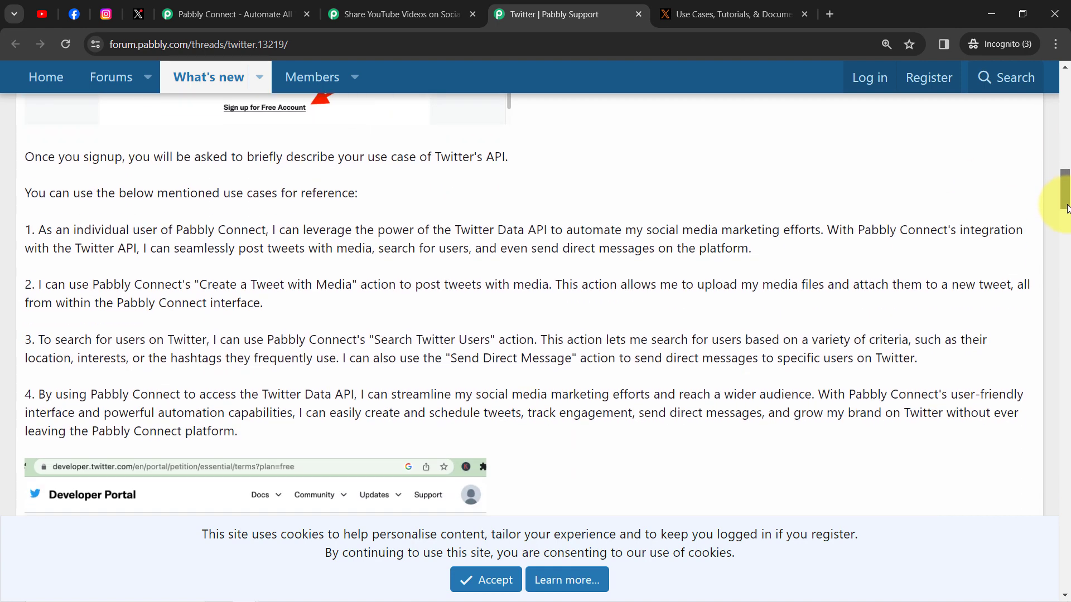
pyautogui.tripleClick(152, 243)
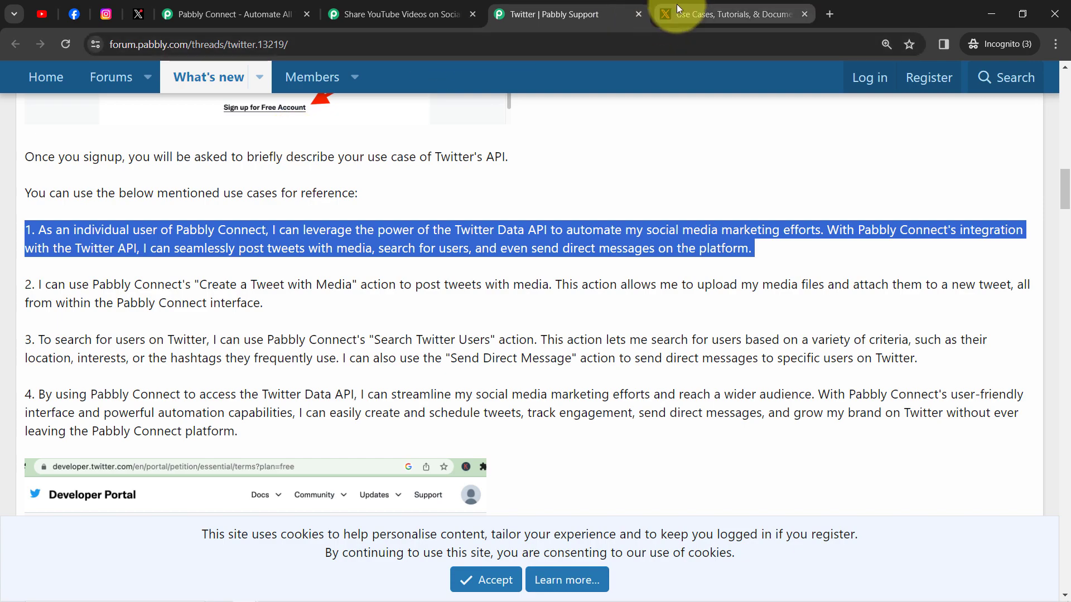
# - Get started with the Free access plan on the X Developer Platform and check the Developer Portal address
pyautogui.click(694, 13)
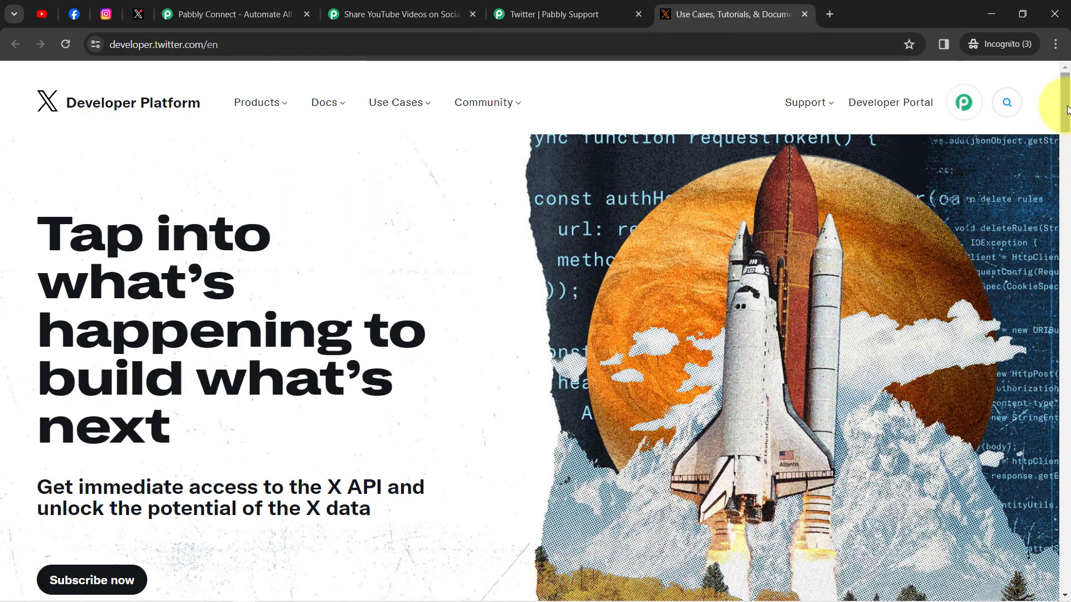
pyautogui.moveTo(1066, 109); pyautogui.dragTo(1066, 206)
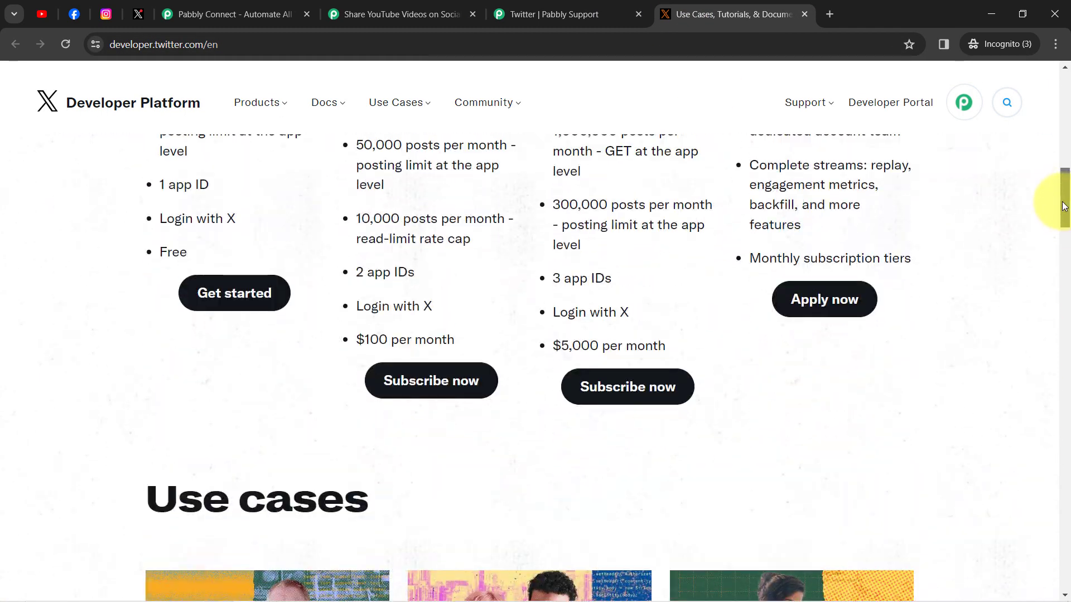
pyautogui.click(204, 293)
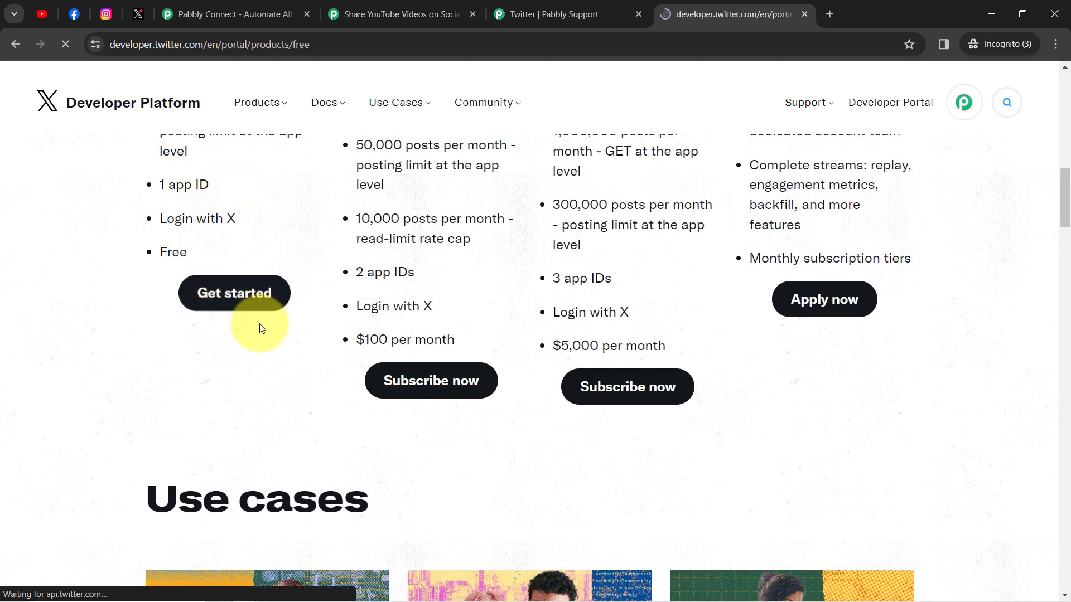
pyautogui.click(227, 284)
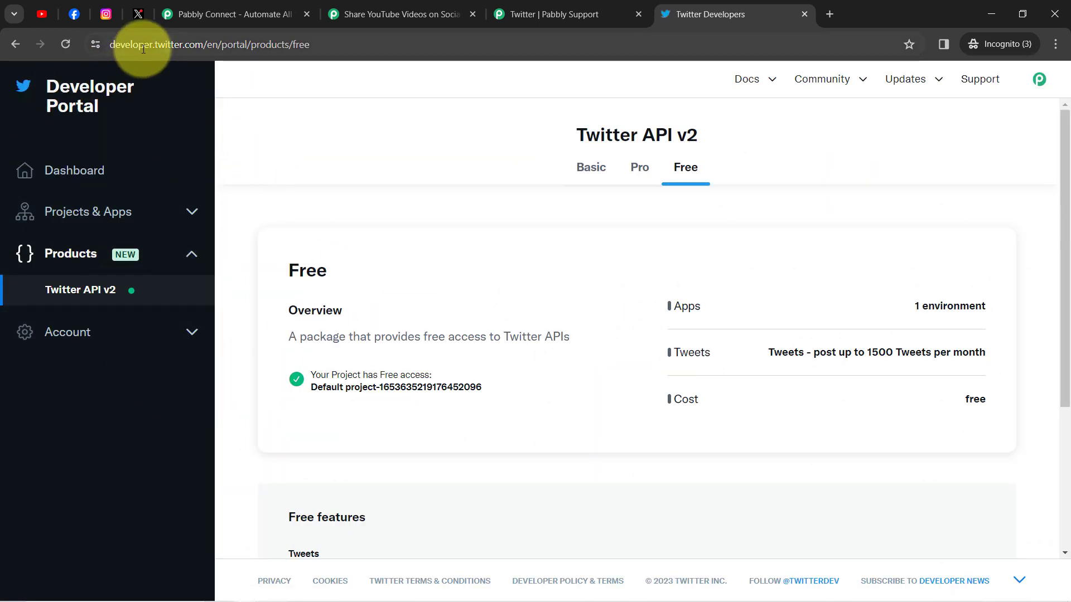
pyautogui.moveTo(133, 45); pyautogui.dragTo(221, 45)
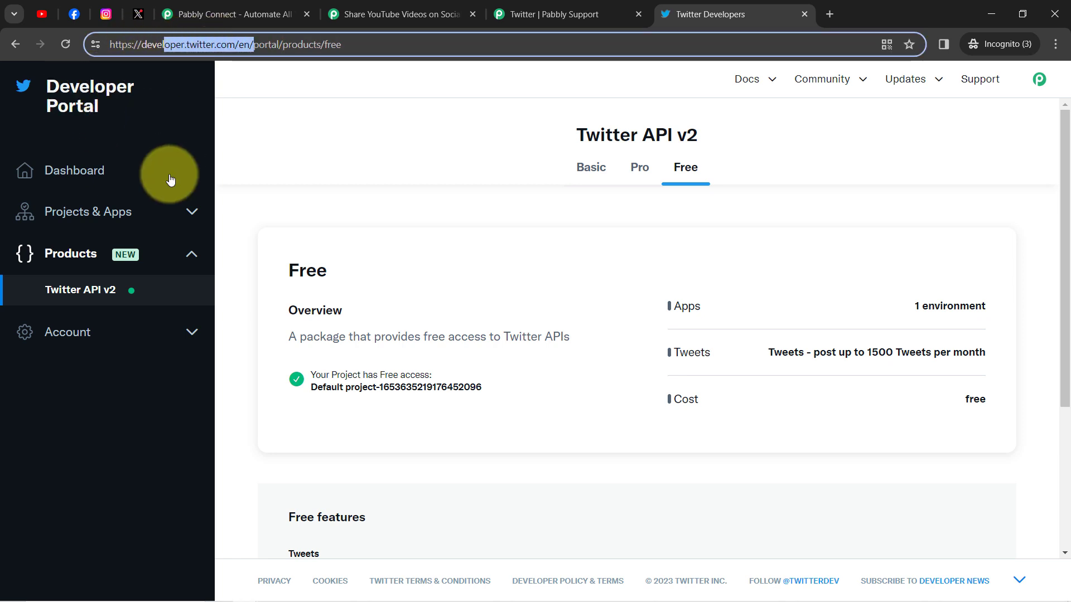
pyautogui.click(283, 150)
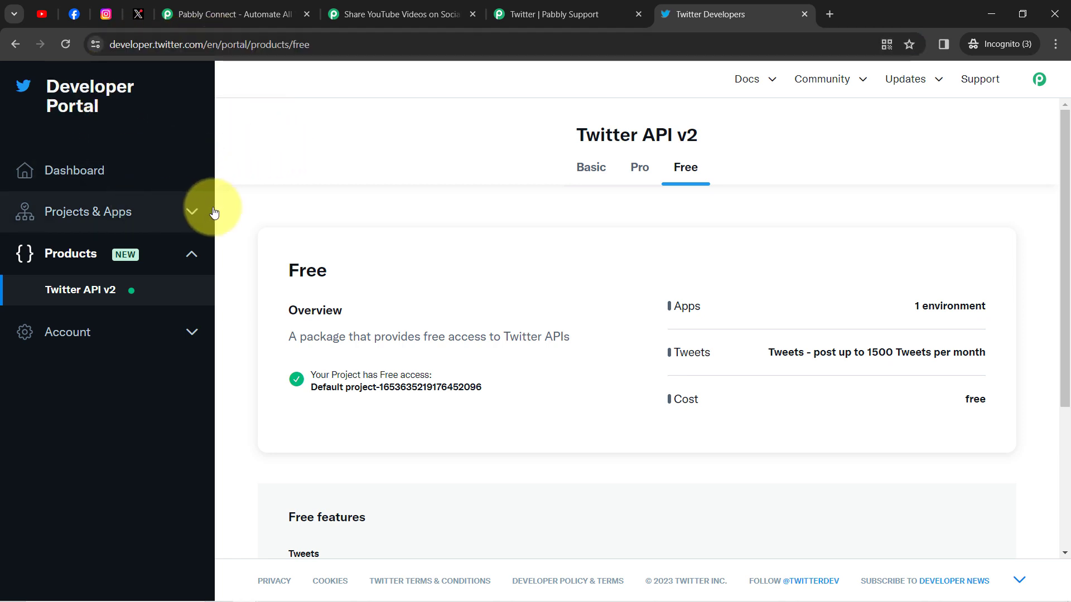
# - Open the existing app in the default project and bring up its User authentication settings
pyautogui.click(189, 212)
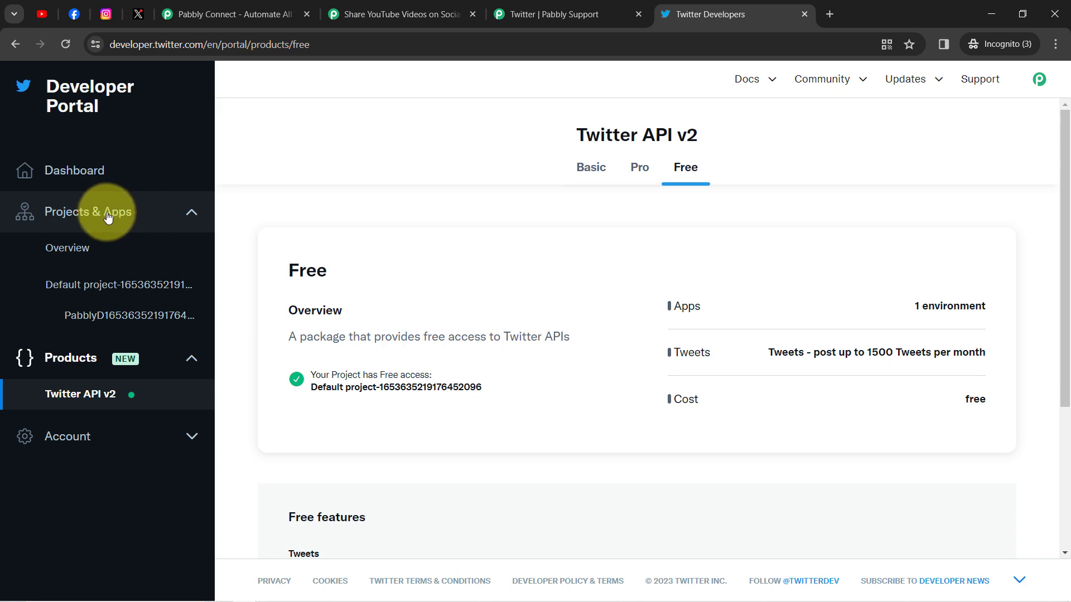
pyautogui.click(113, 315)
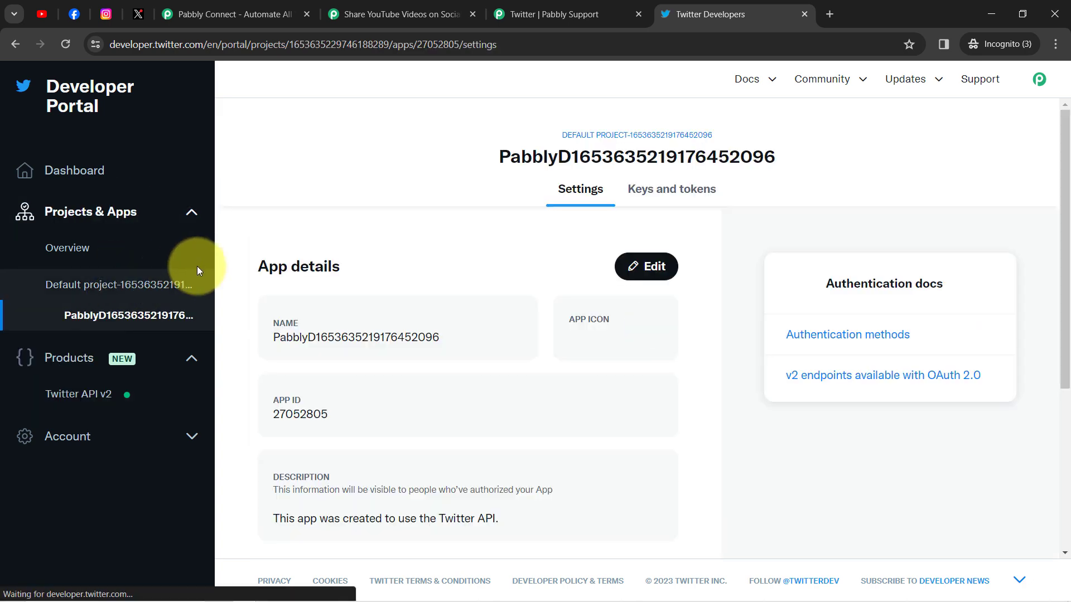
pyautogui.moveTo(1063, 181); pyautogui.dragTo(1060, 325)
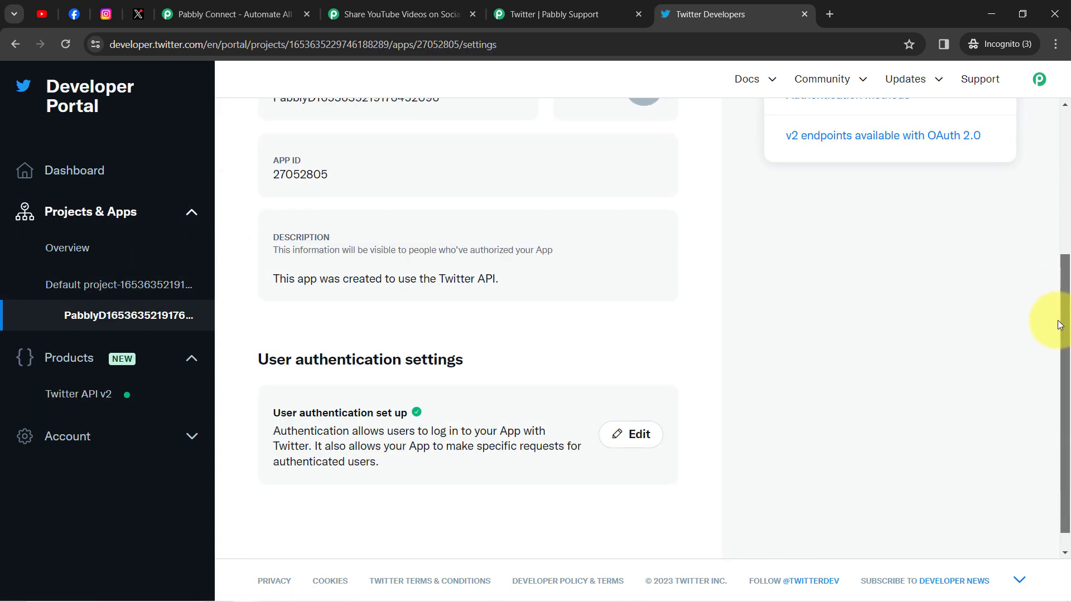
# - Read the support thread's sample use cases, developer agreement form and instructions for setting up a Twitter app
pyautogui.click(537, 15)
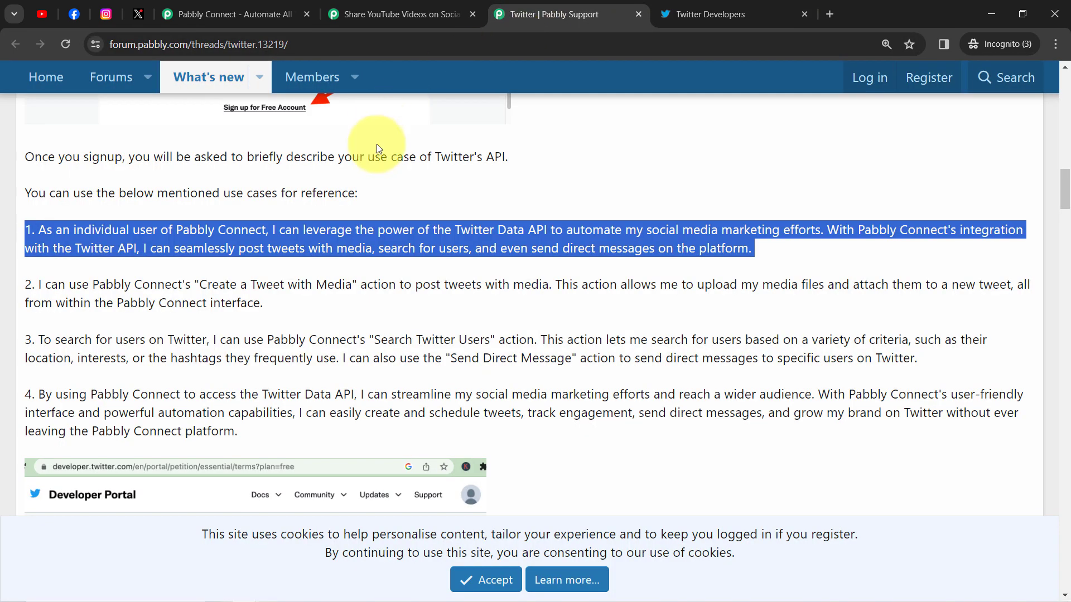
pyautogui.click(169, 258)
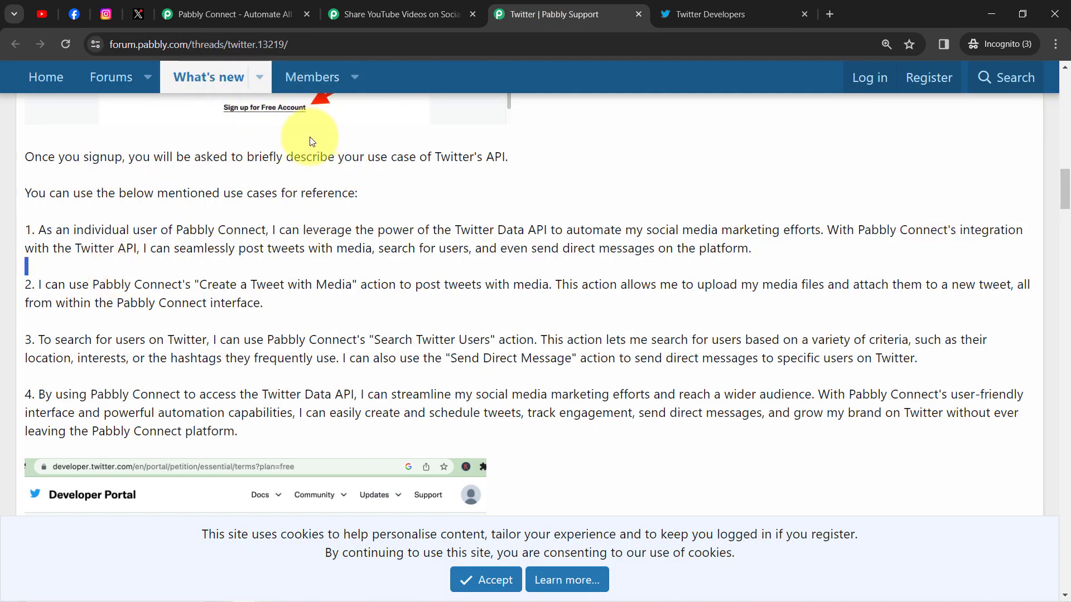
pyautogui.moveTo(227, 195); pyautogui.dragTo(313, 196)
pyautogui.moveTo(74, 230); pyautogui.dragTo(225, 426)
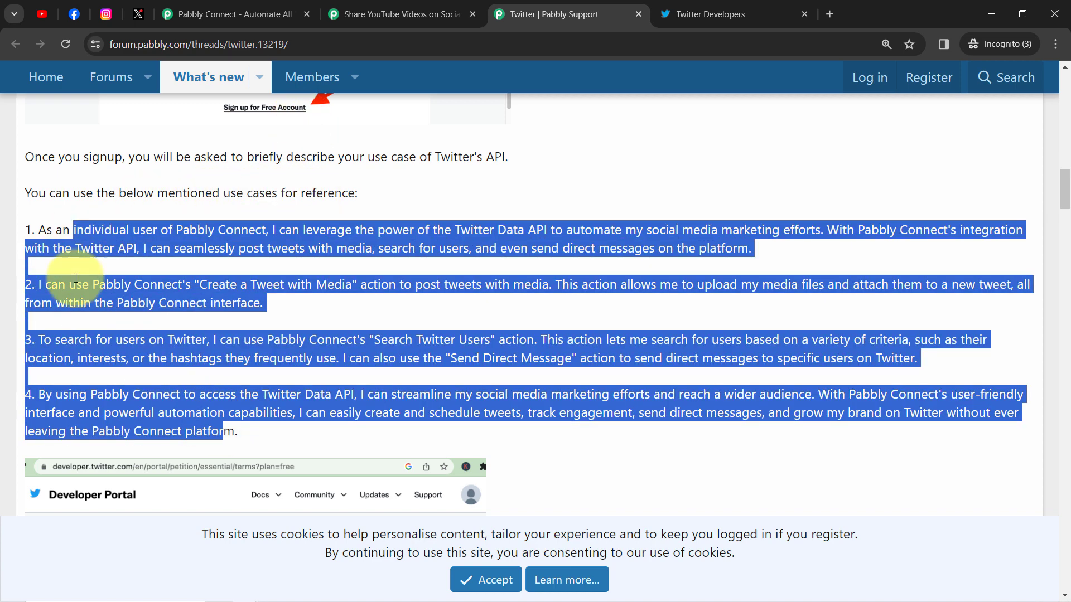
pyautogui.click(124, 324)
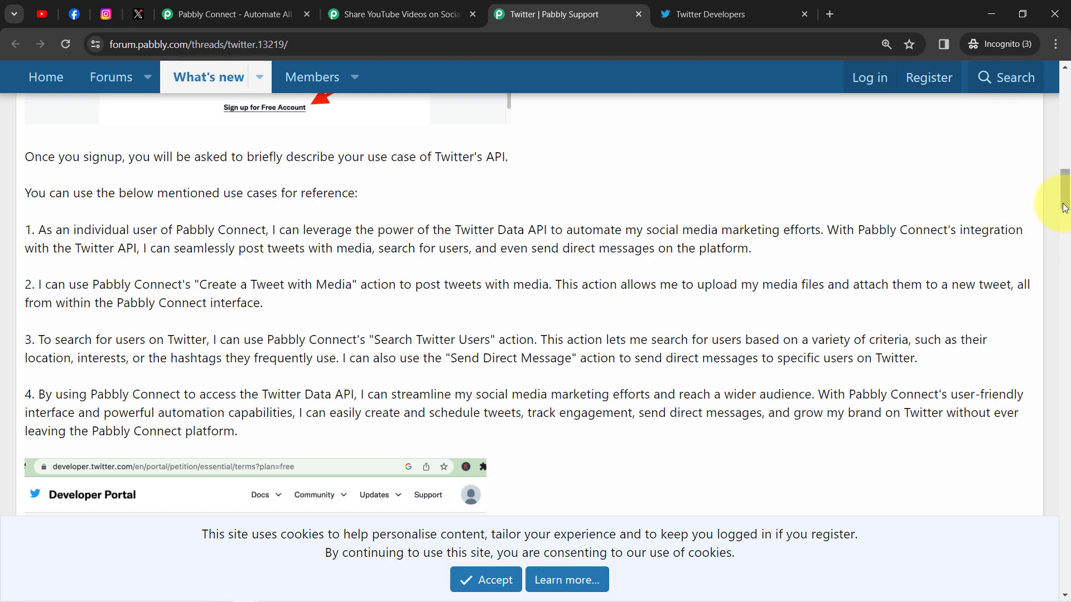
pyautogui.moveTo(1065, 207); pyautogui.dragTo(1063, 227)
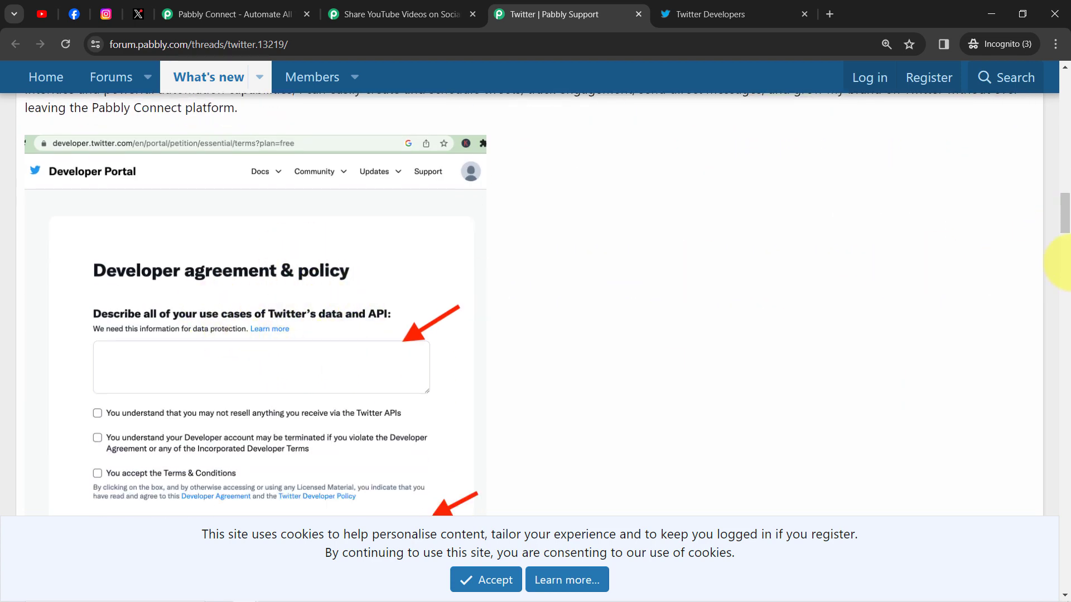
pyautogui.scroll(-3, 1059, 223)
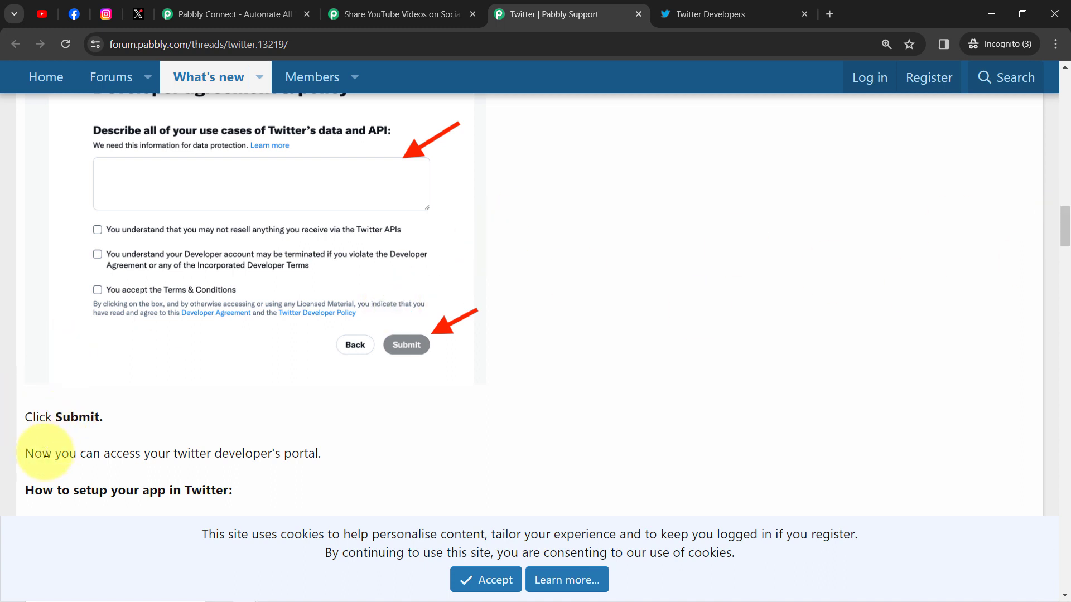
pyautogui.moveTo(110, 453); pyautogui.dragTo(229, 453)
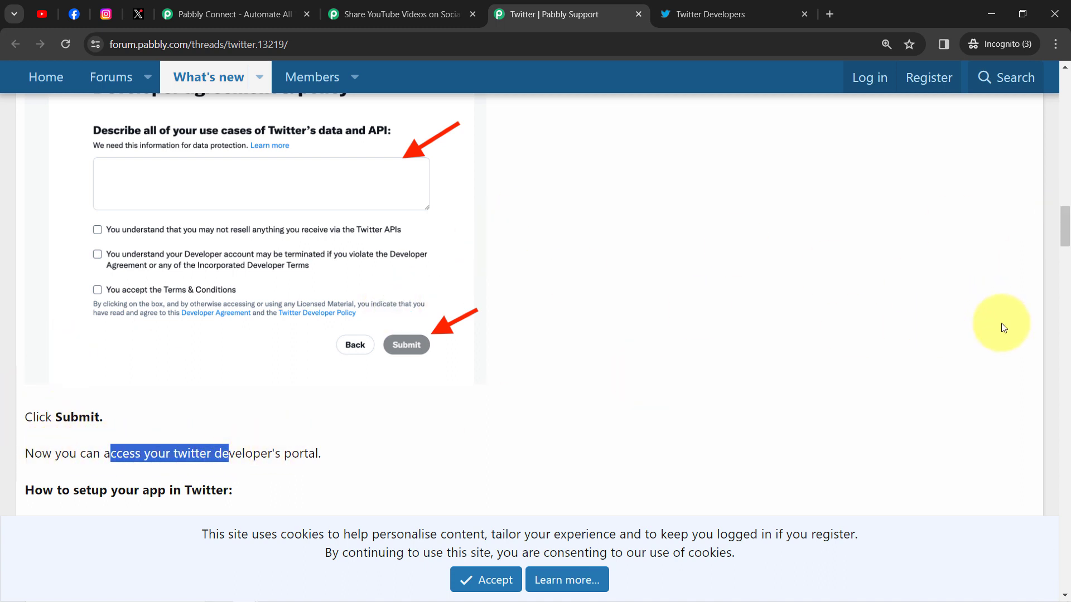
pyautogui.scroll(-8, 1063, 233)
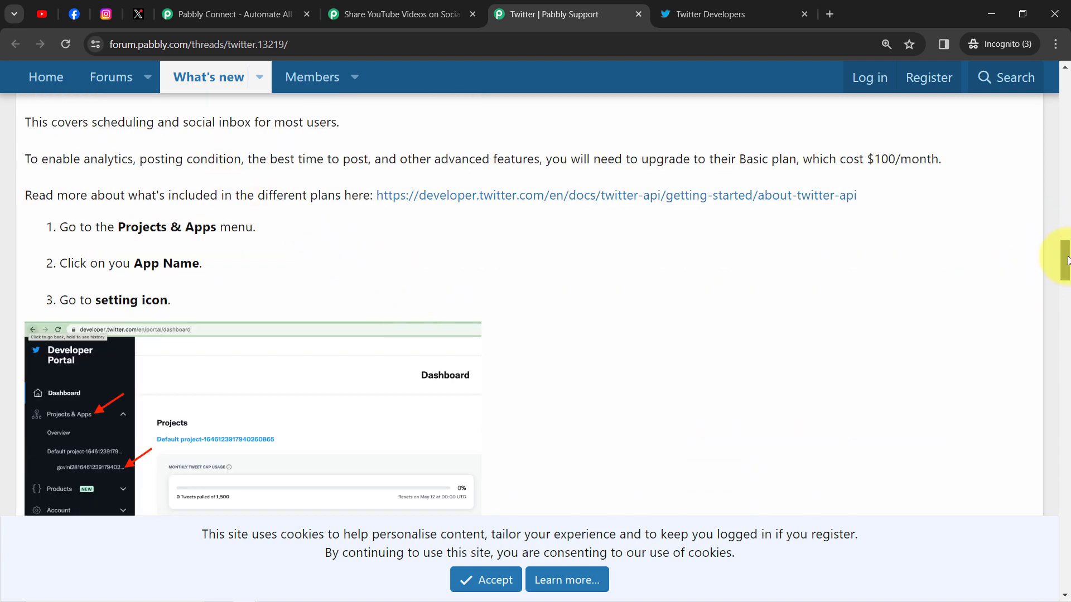
# - Read the support thread's notes on the Free account and the steps for reaching an app's settings in the Developer Portal
pyautogui.scroll(3, 1066, 261)
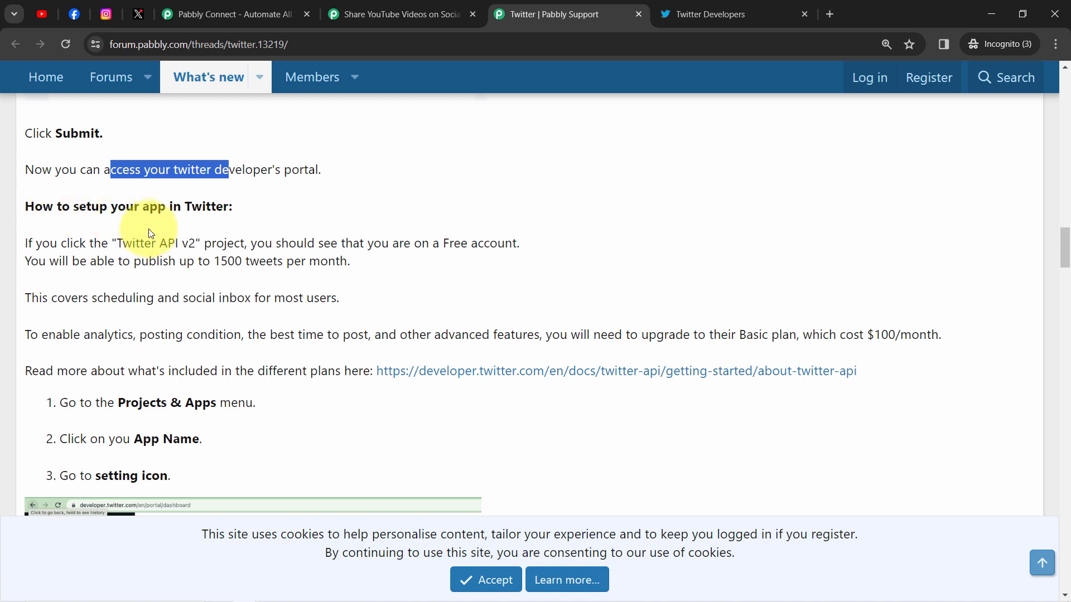
pyautogui.moveTo(74, 243); pyautogui.dragTo(491, 243)
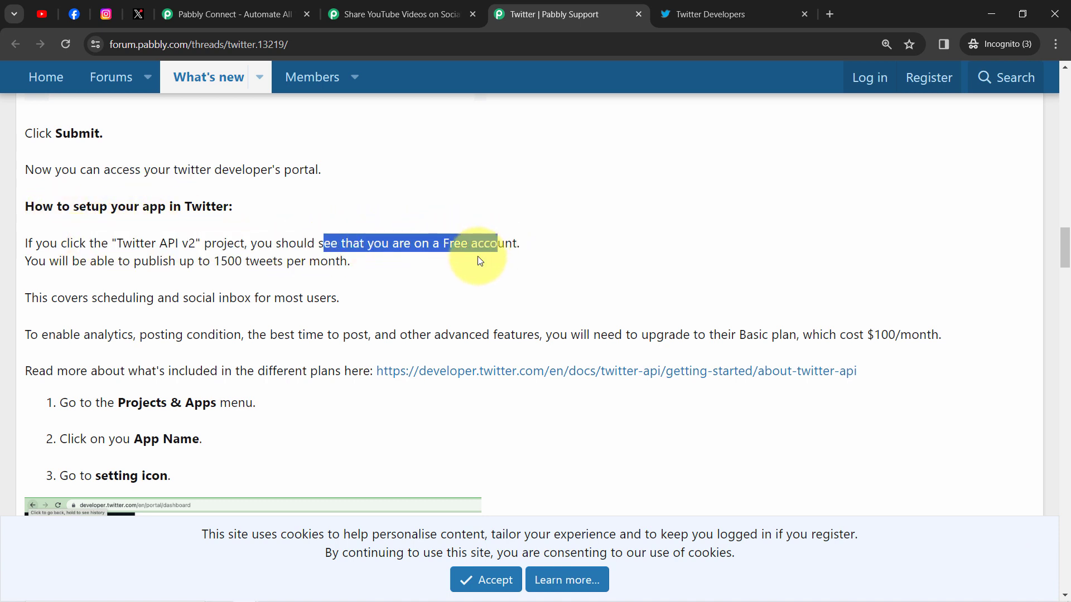
pyautogui.scroll(-4, 921, 275)
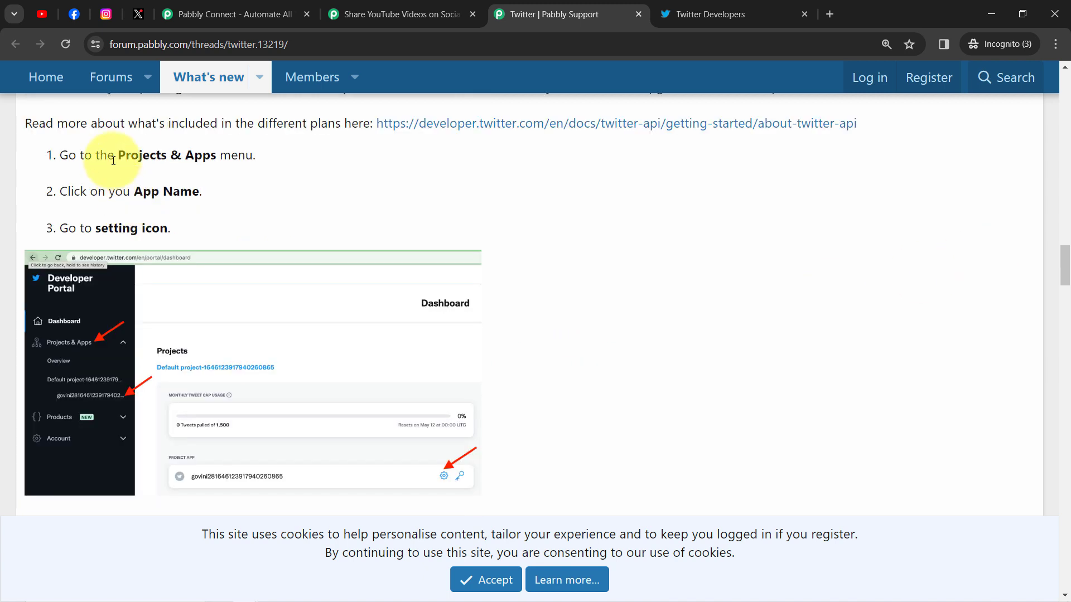
pyautogui.moveTo(115, 156); pyautogui.dragTo(207, 160)
pyautogui.moveTo(131, 191); pyautogui.dragTo(202, 192)
pyautogui.moveTo(114, 228); pyautogui.dragTo(151, 229)
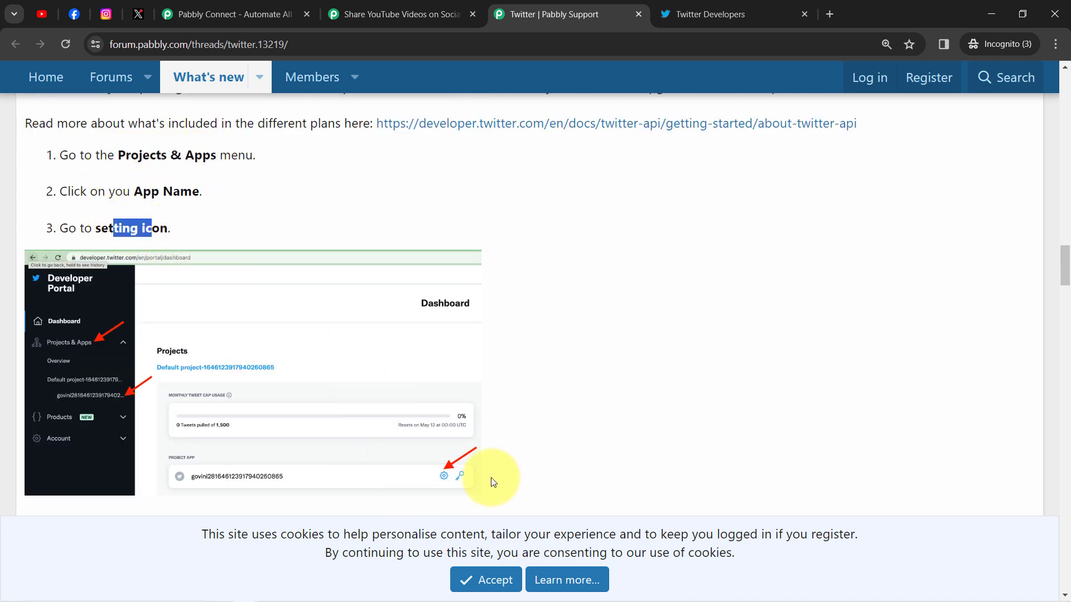
# - Read the thread's instructions on user authentication, app permissions, callback and website URLs, and obtaining the Client ID and Client Secret
pyautogui.moveTo(1065, 279); pyautogui.dragTo(1066, 308)
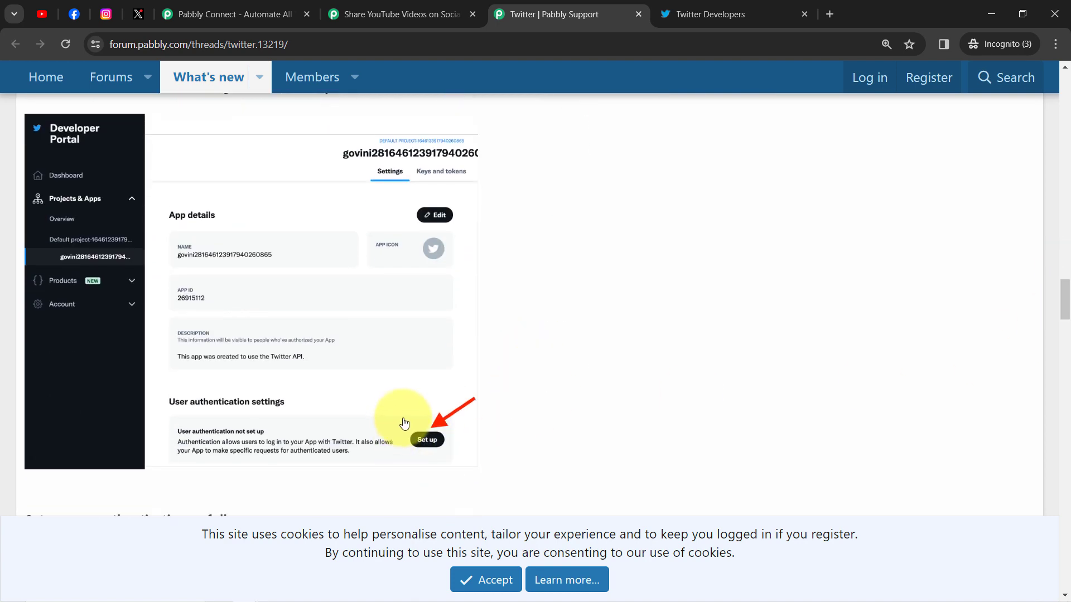
pyautogui.scroll(-10, 1060, 284)
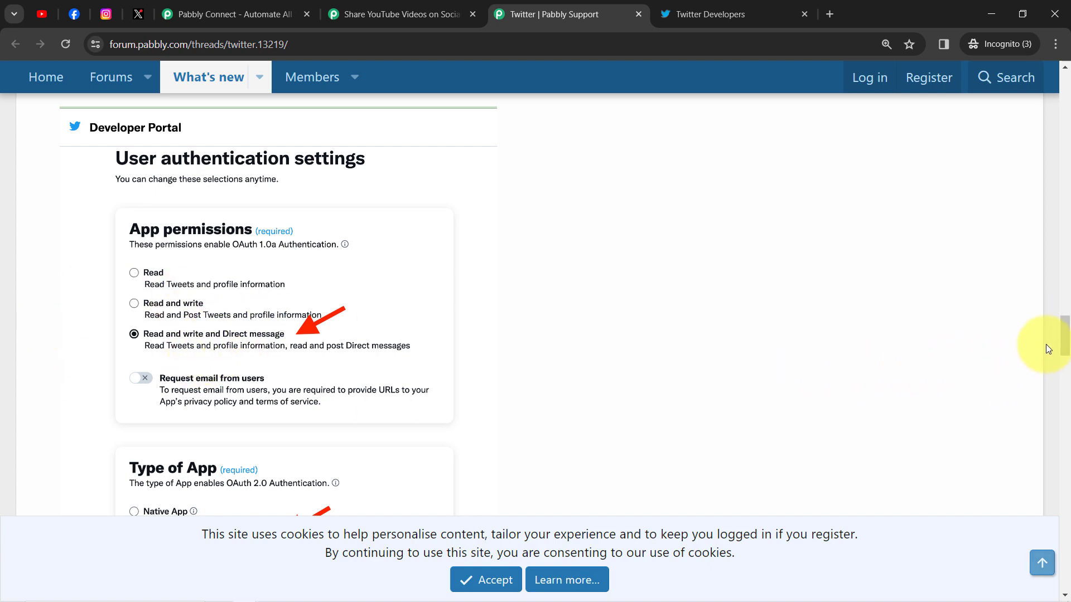
pyautogui.moveTo(1066, 346); pyautogui.dragTo(1063, 392)
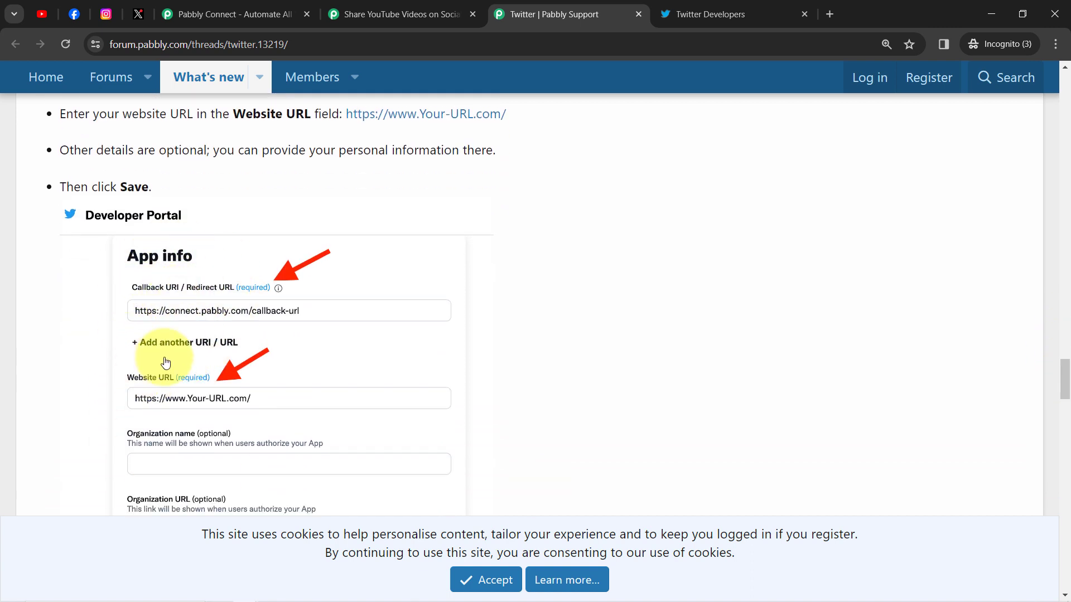
pyautogui.moveTo(1066, 384); pyautogui.dragTo(1047, 360)
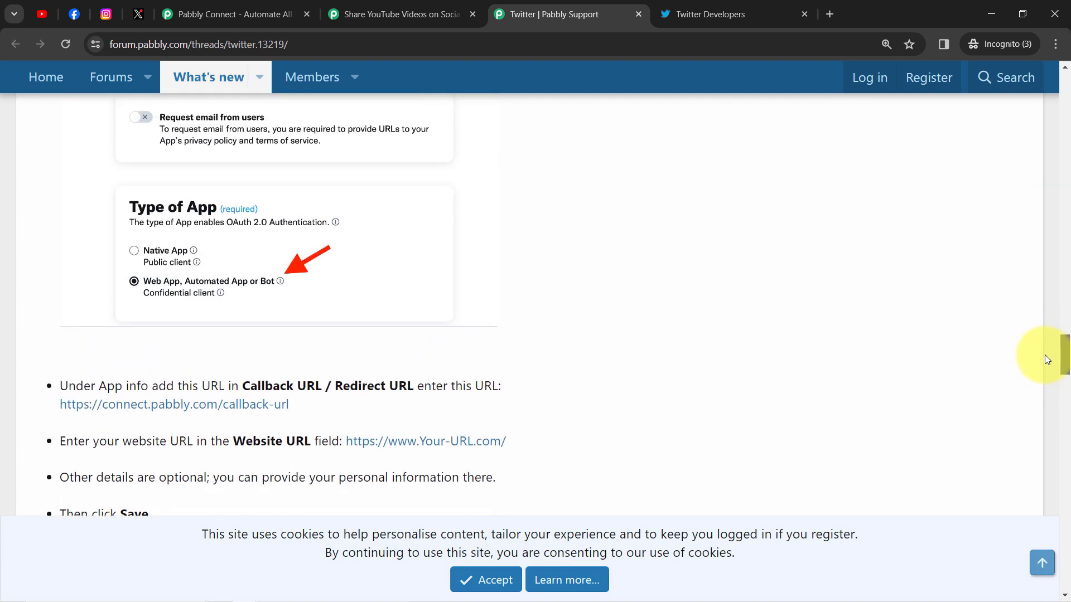
pyautogui.moveTo(162, 388); pyautogui.dragTo(536, 440)
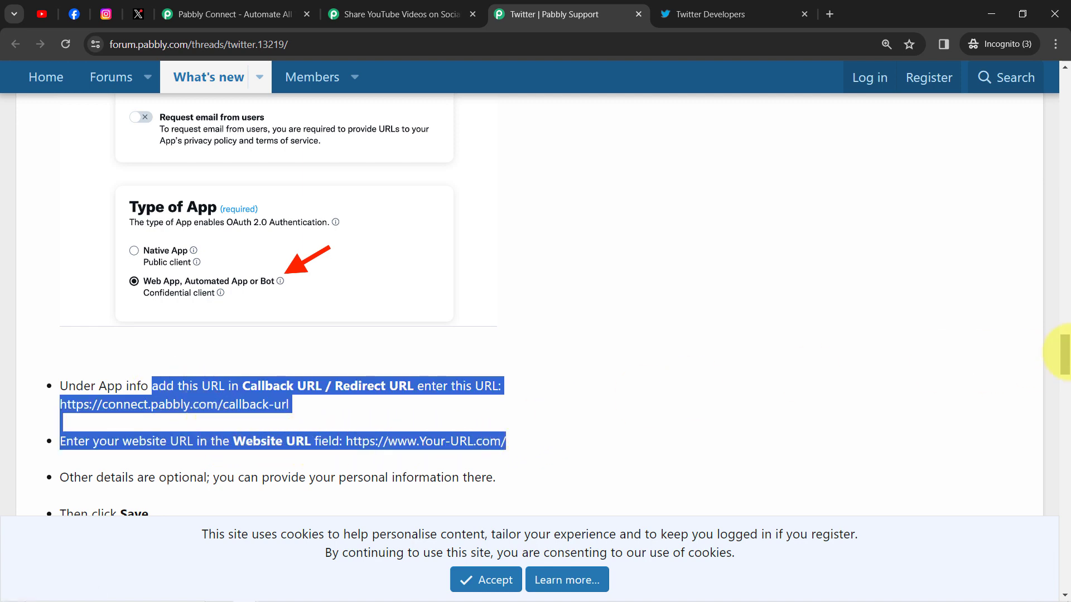
pyautogui.moveTo(1064, 353); pyautogui.dragTo(909, 478)
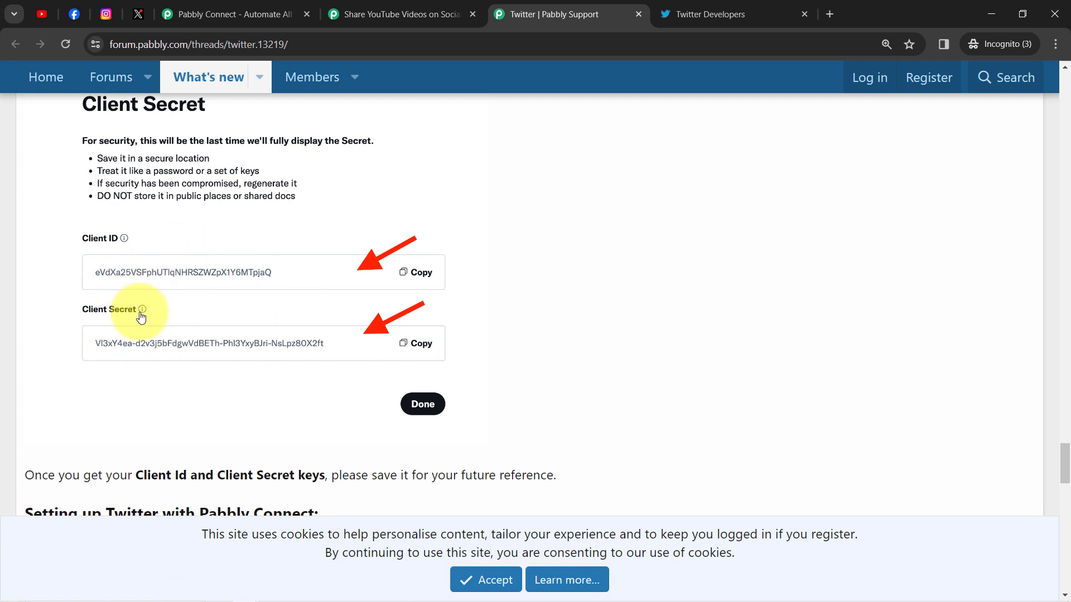
# - Copy the app's OAuth 2.0 Client ID from the Developer Portal's keys and tokens into Pabbly Connect's Client ID field
pyautogui.click(694, 5)
pyautogui.scroll(5, 1063, 315)
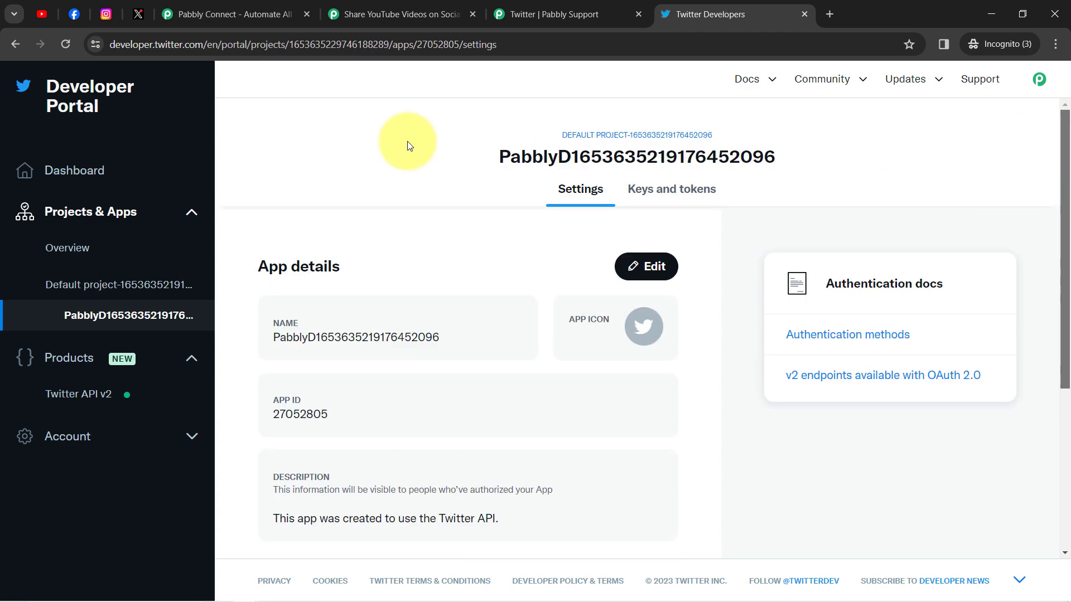
pyautogui.click(680, 196)
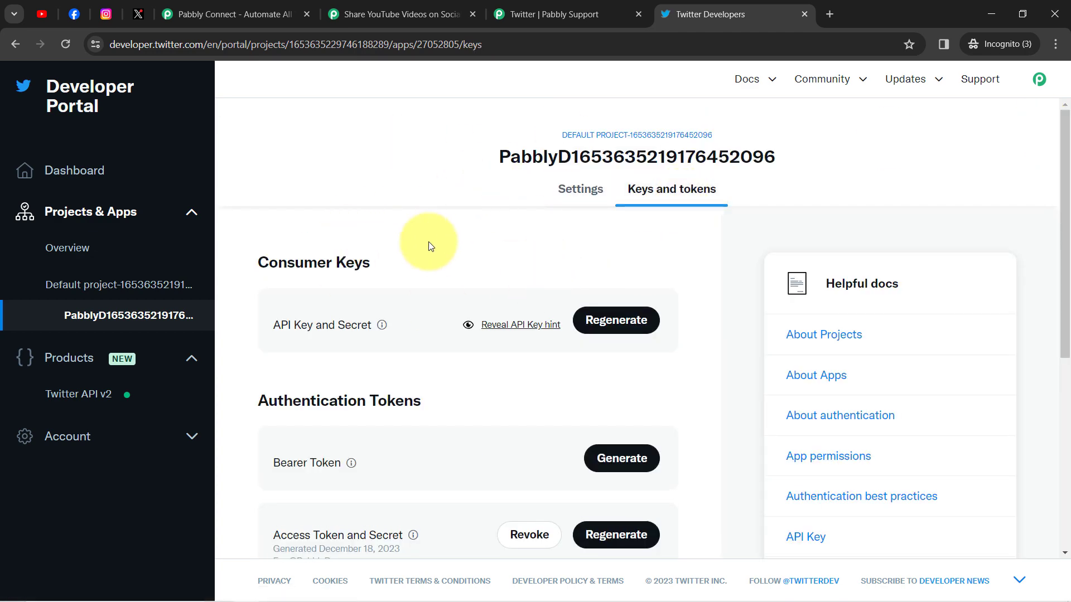
pyautogui.scroll(-5, 1052, 323)
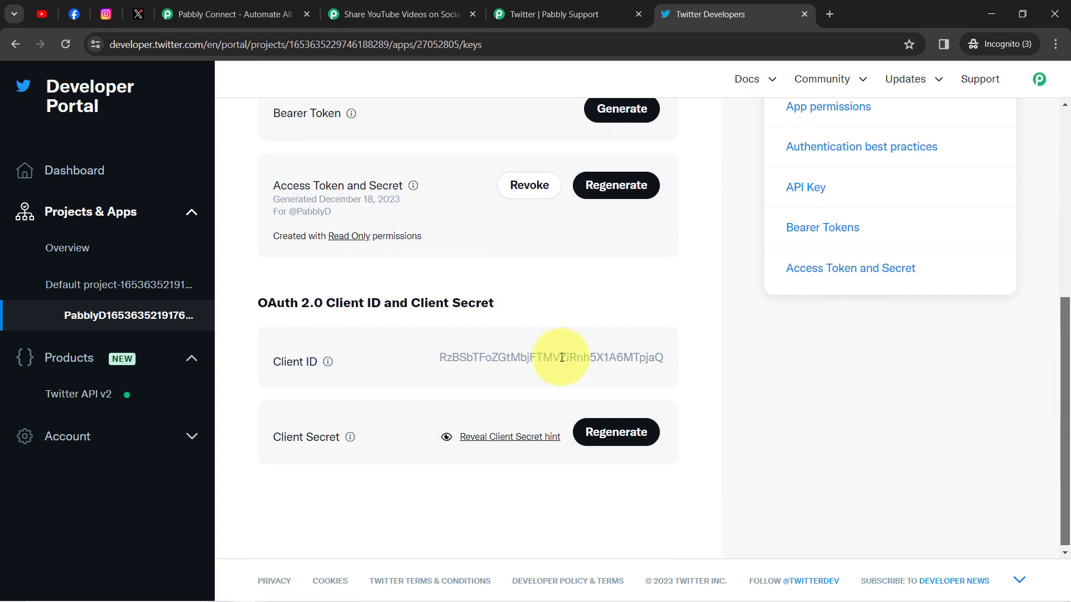
pyautogui.doubleClick(550, 353)
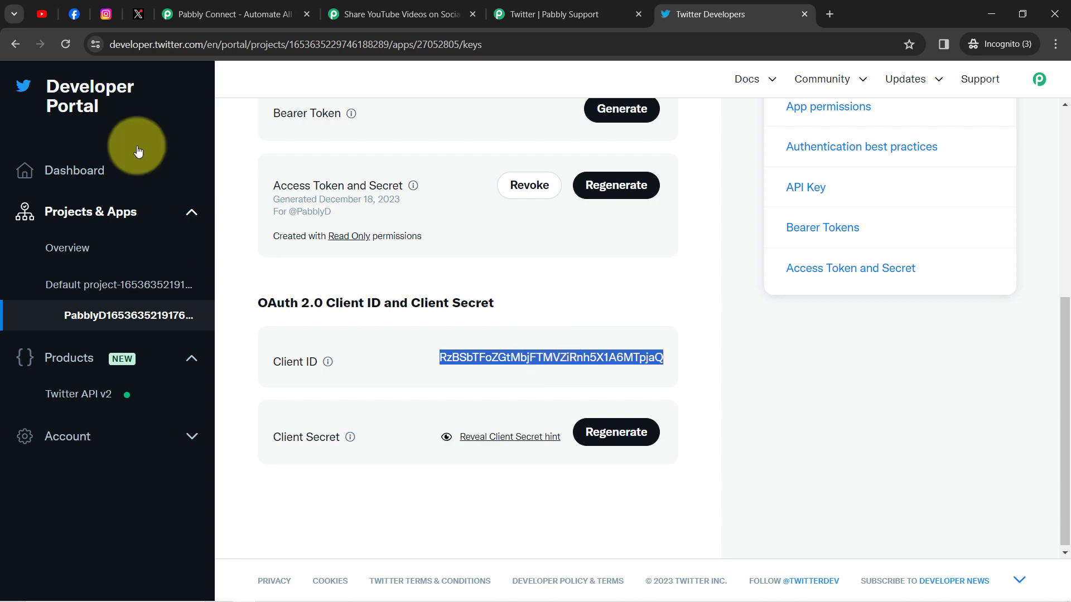
pyautogui.click(390, 14)
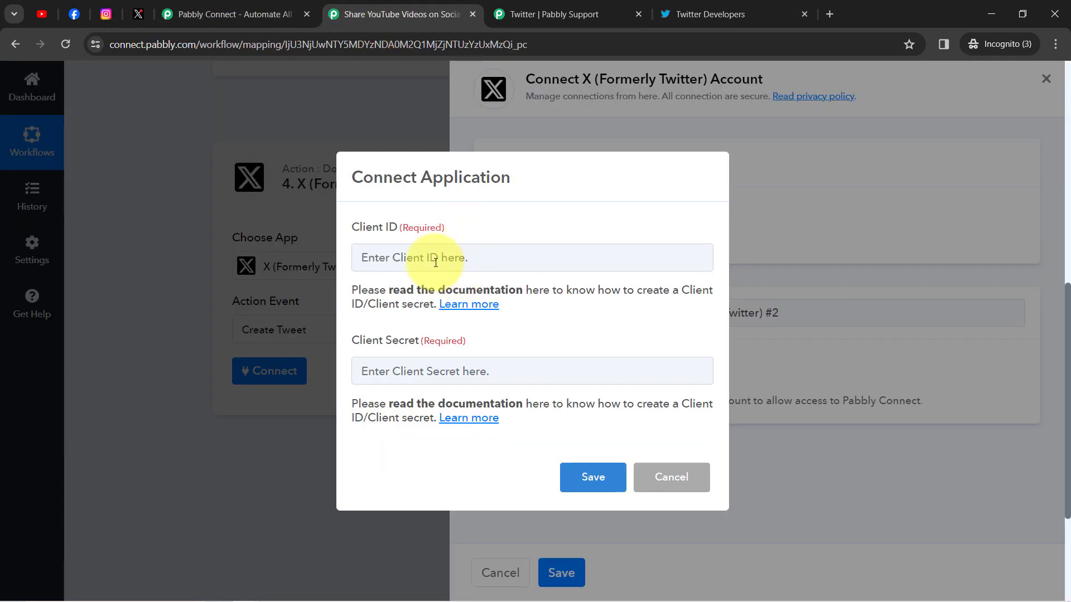
# - Regenerate the app's OAuth 2.0 Client Secret in the Developer Portal, copy it and acknowledge that it is saved
pyautogui.click(678, 11)
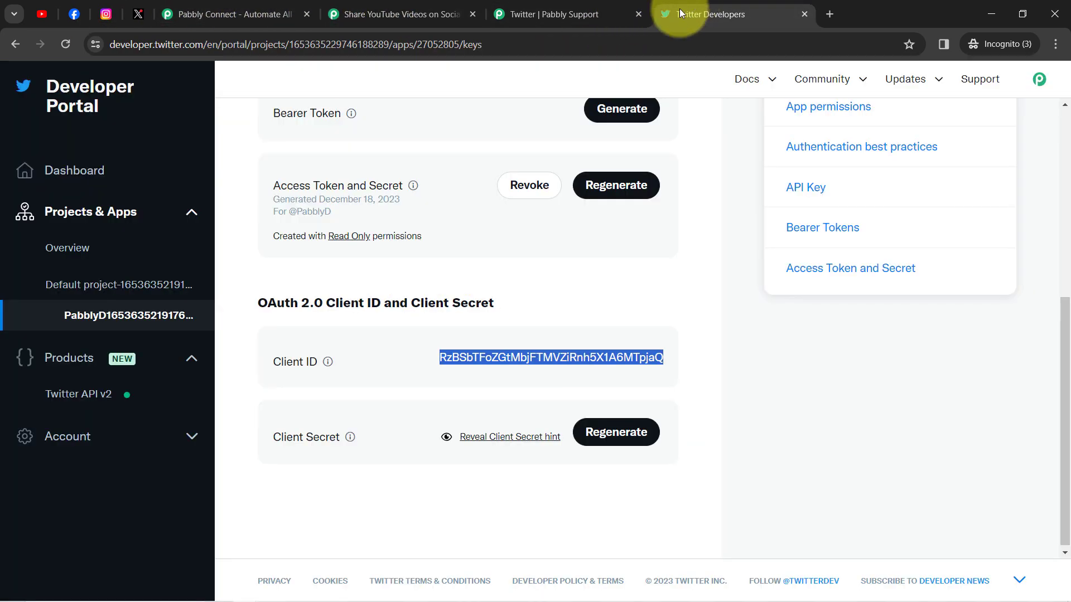
pyautogui.click(601, 438)
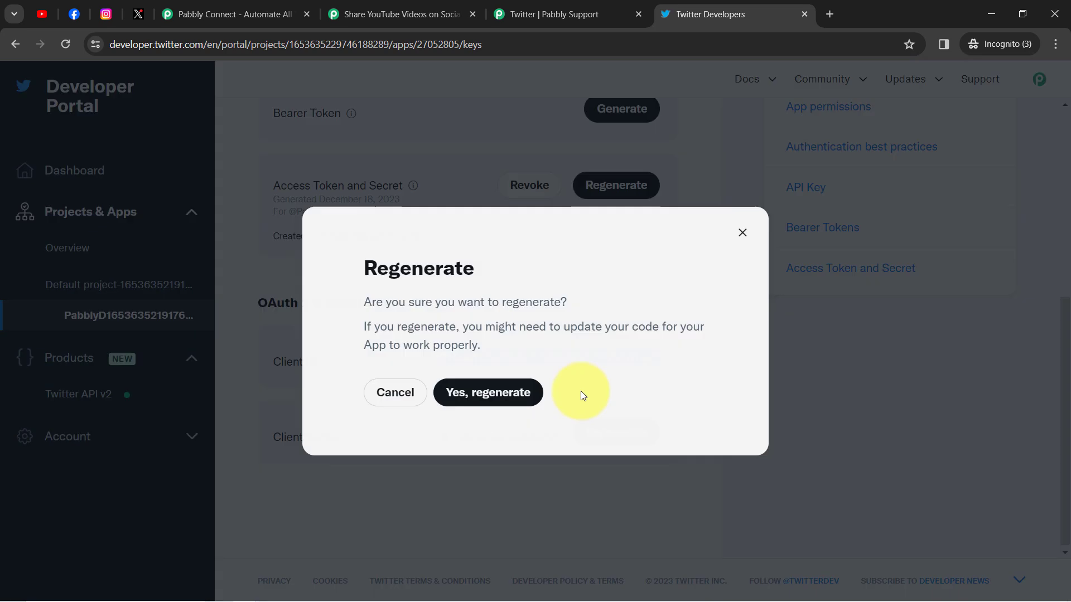
pyautogui.click(489, 393)
pyautogui.click(656, 404)
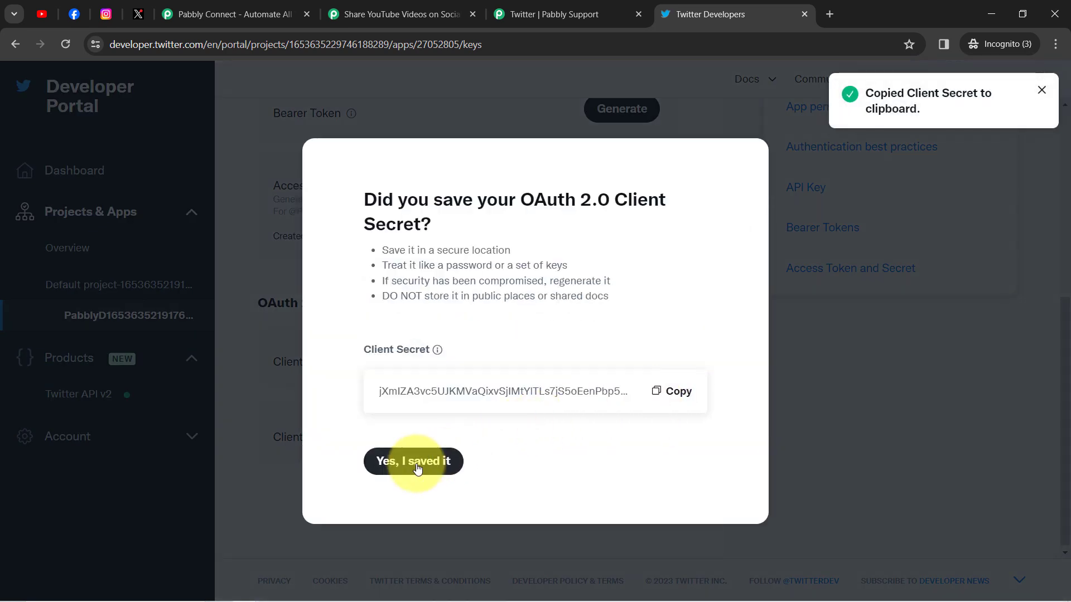
pyautogui.click(417, 461)
# - Paste the Client Secret into Pabbly Connect's Connect Application dialog and save to authorize the X account
pyautogui.click(398, 14)
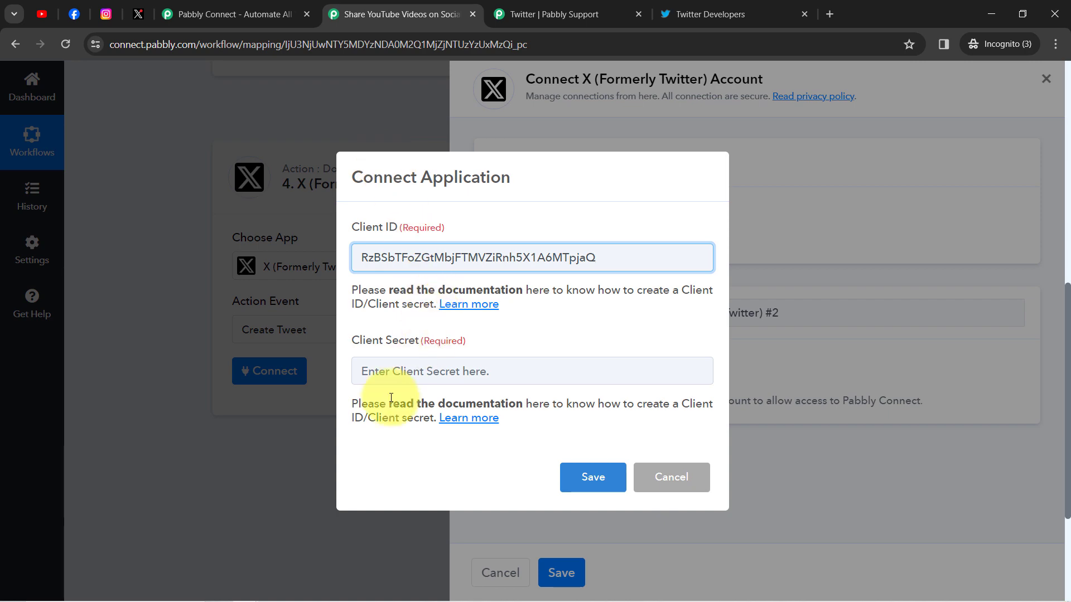
pyautogui.click(377, 372)
pyautogui.hotkey('ctrl', 'v')
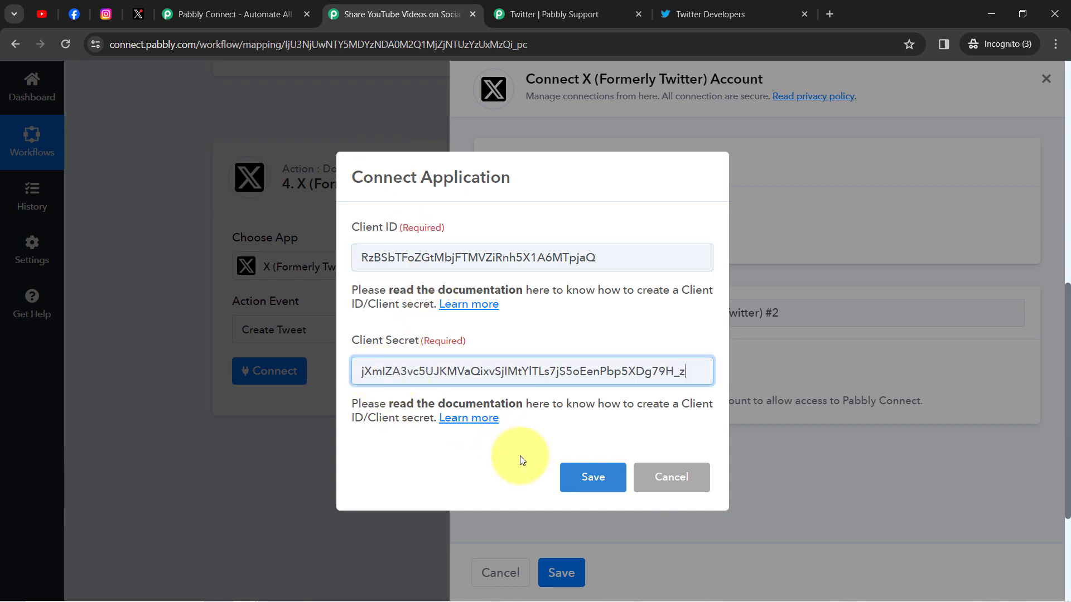
pyautogui.click(593, 478)
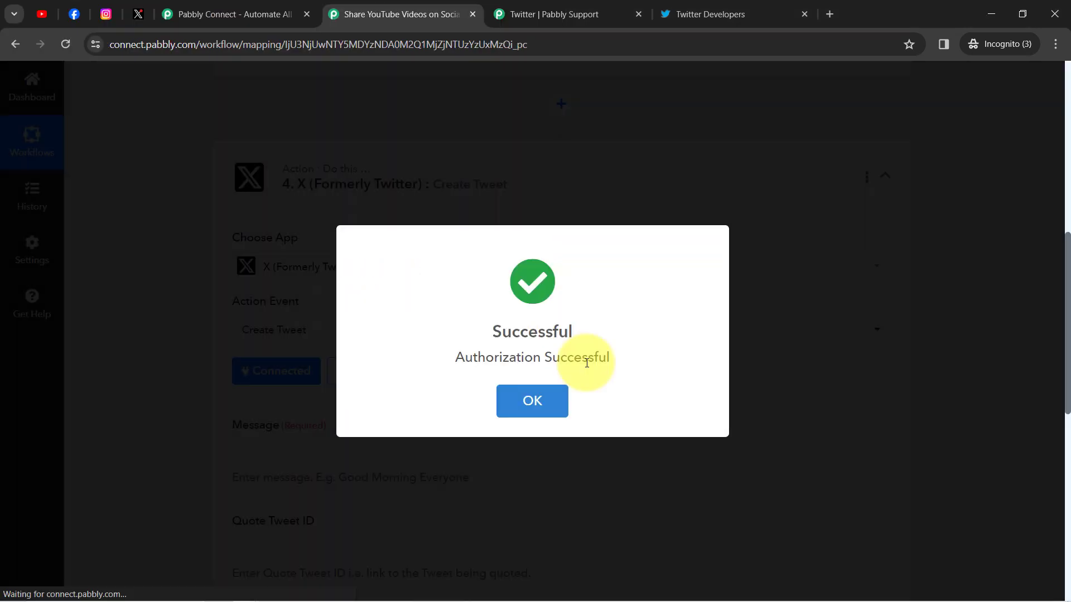
pyautogui.click(532, 401)
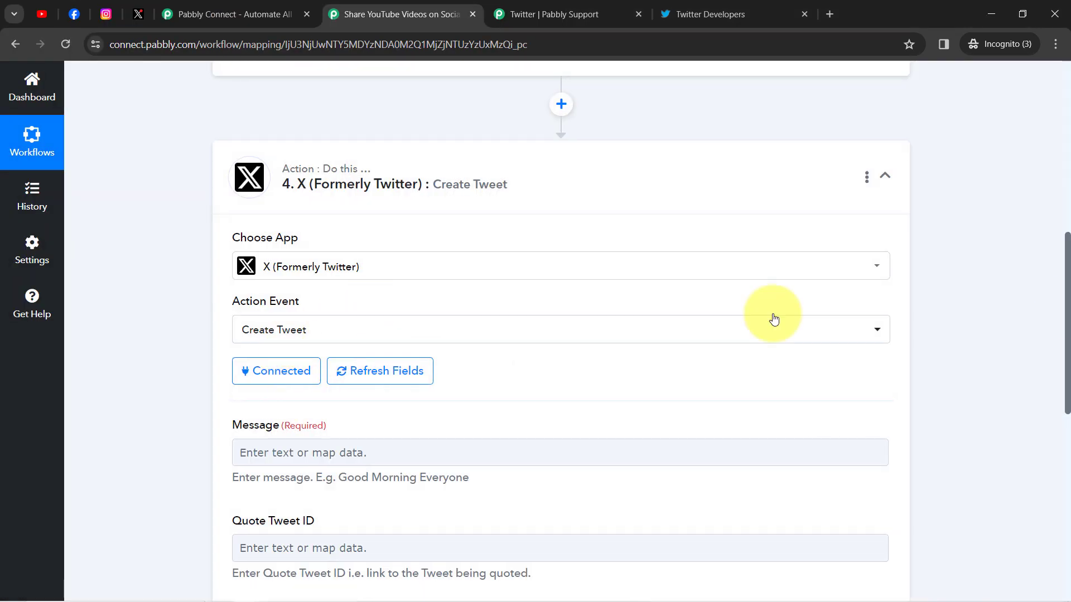
# - Enter "Another great video is posted on Pabbly's YouTube Channel." as the tweet's message
pyautogui.moveTo(1068, 280); pyautogui.dragTo(1067, 318)
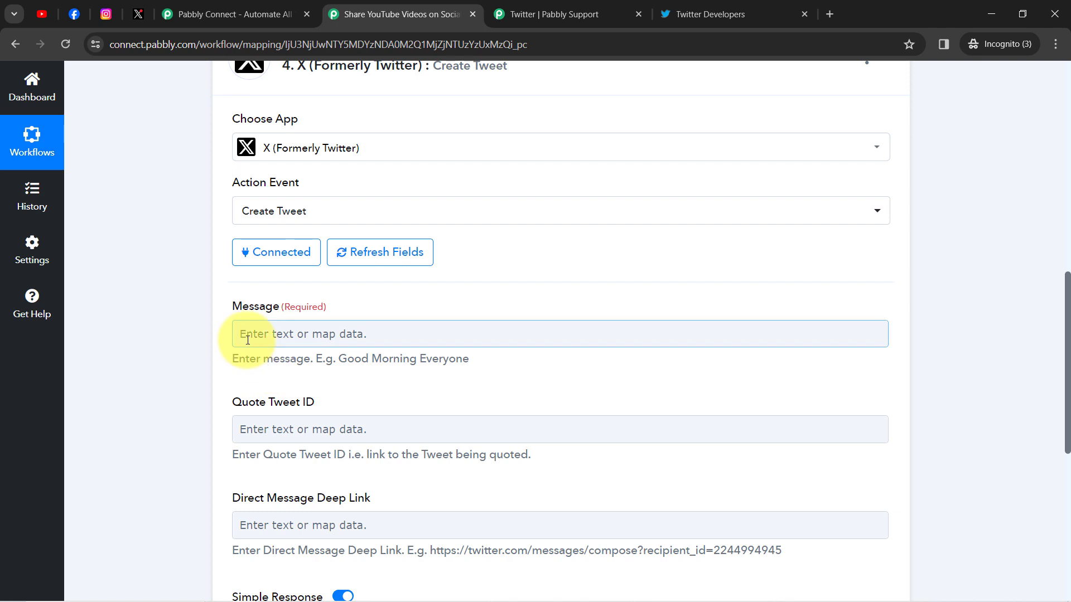
pyautogui.click(288, 328)
pyautogui.scroll(-2, 1069, 323)
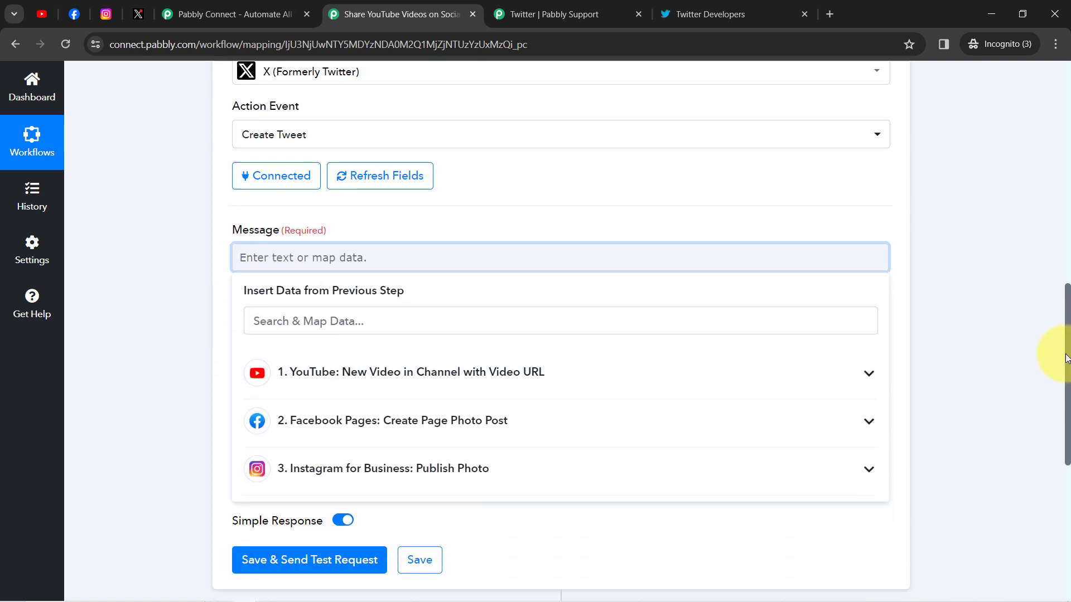
pyautogui.click(382, 337)
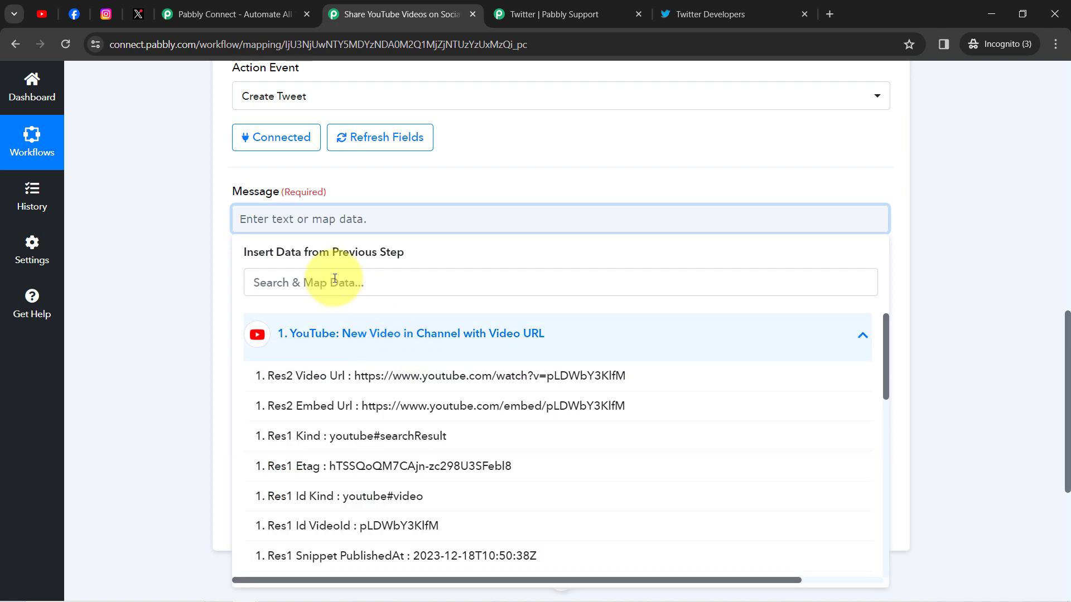
pyautogui.click(244, 219)
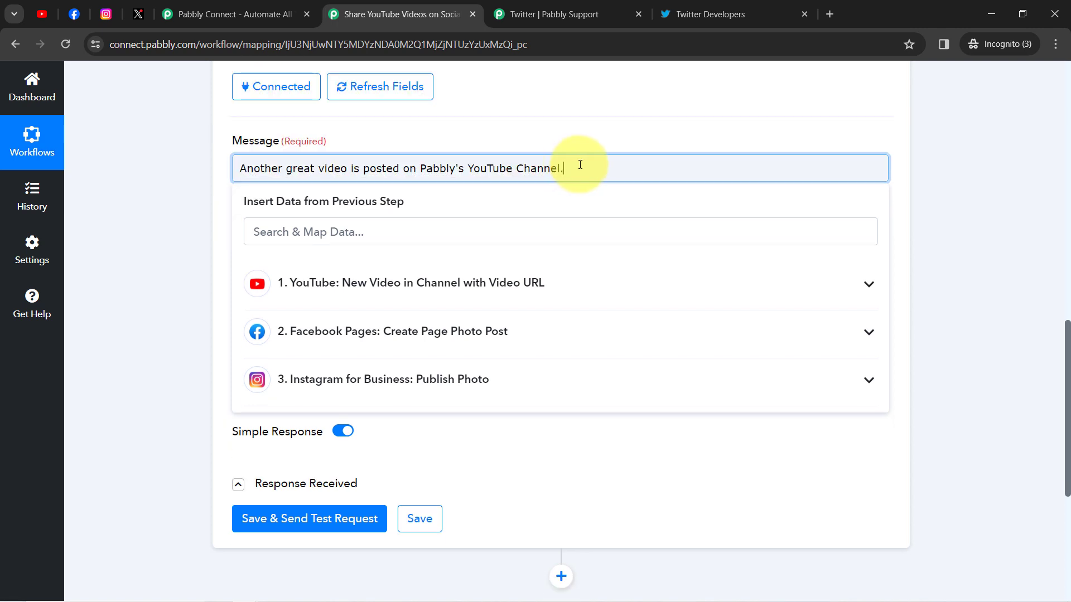
# - Add the YouTube step's Res2 Video Url on a new line of the tweet message
pyautogui.press('Return')
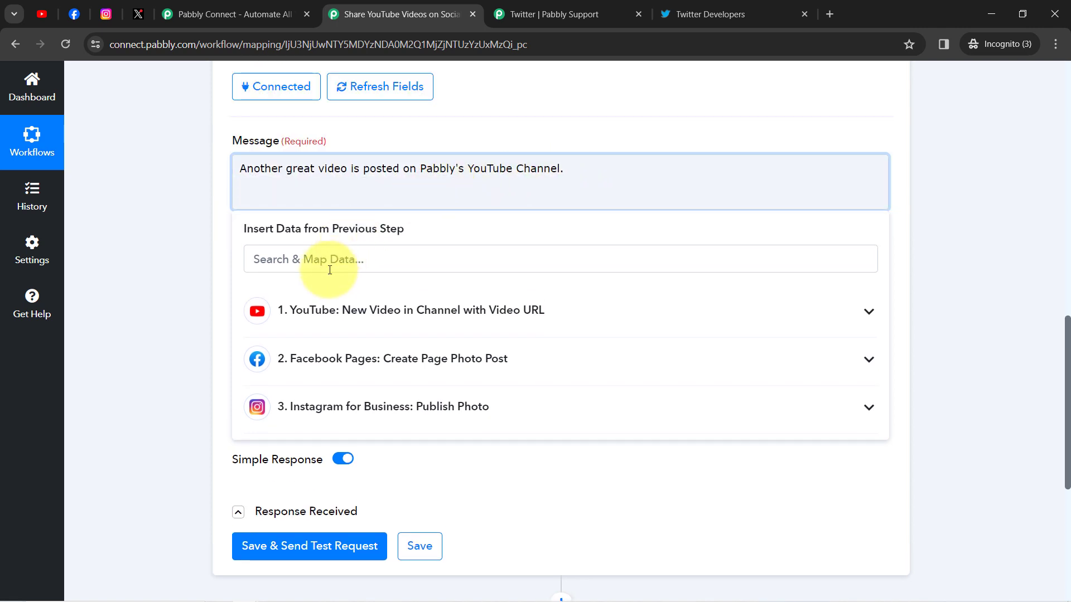
pyautogui.click(329, 270)
pyautogui.click(352, 326)
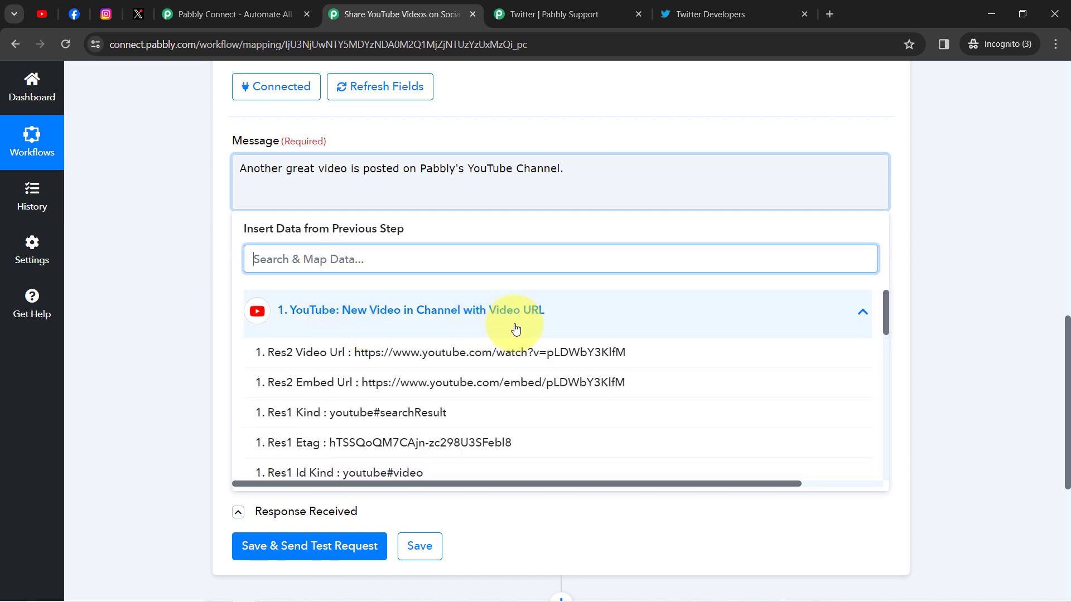
pyautogui.click(605, 352)
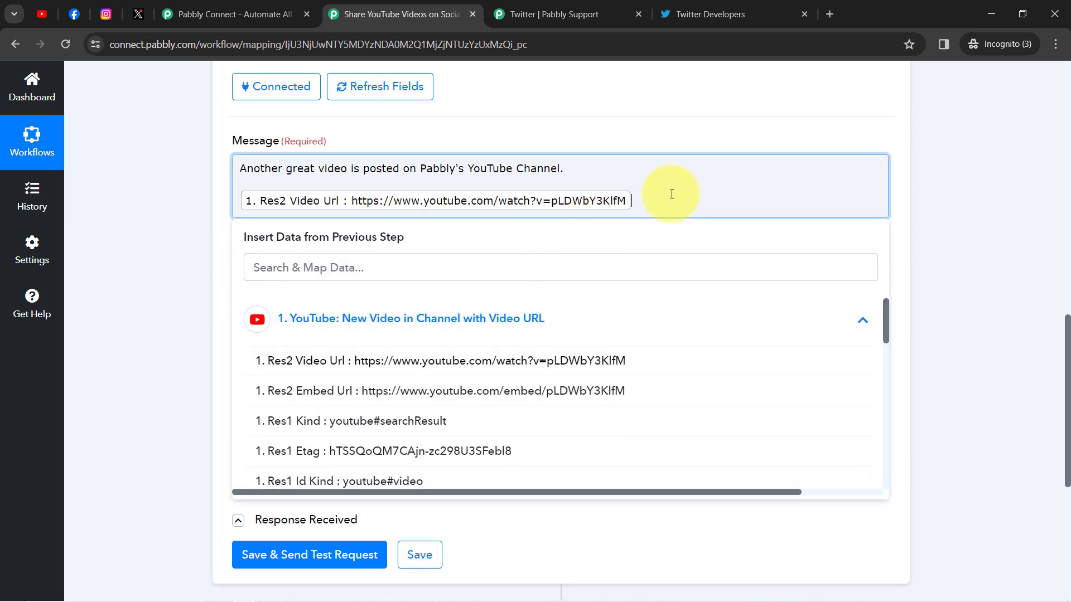
# - Search the mapping data for "desc" and add the YouTube step's Res1 Snippet Description on a new line of the message
pyautogui.press('Return')
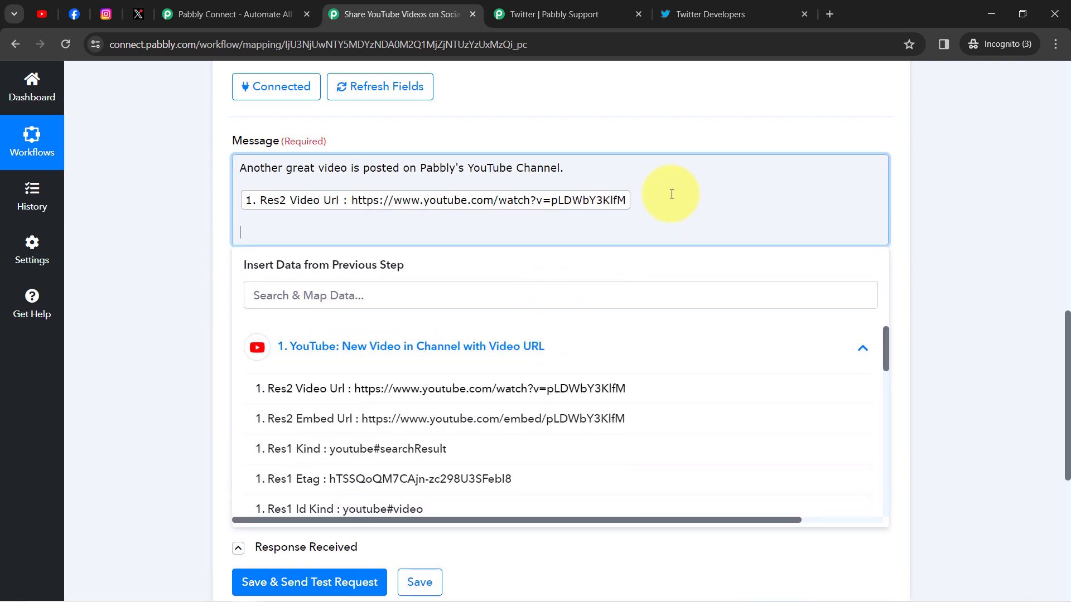
pyautogui.click(488, 295)
pyautogui.write('desc')
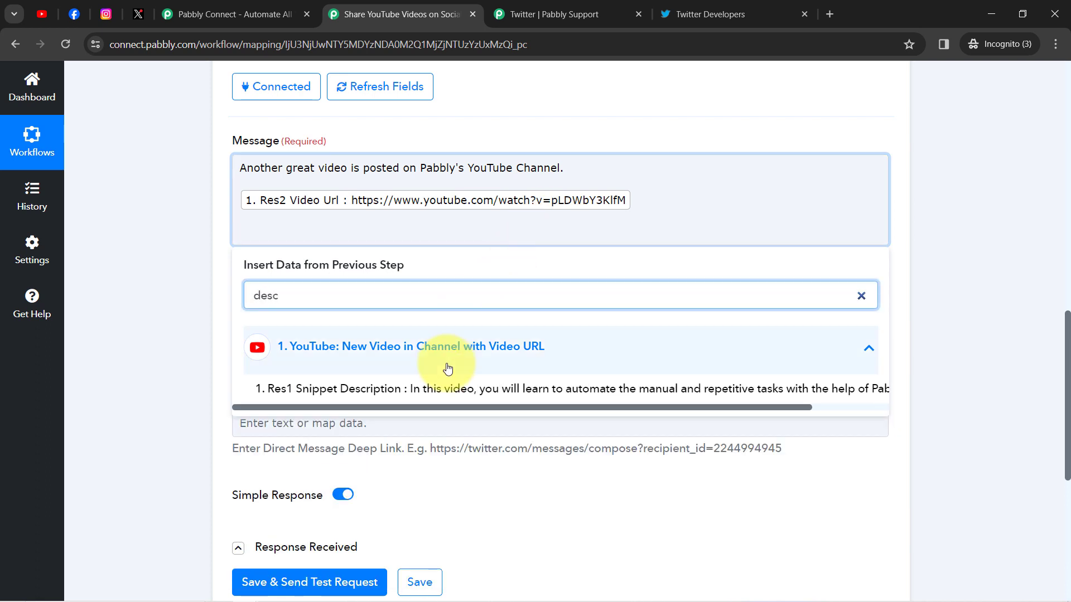
pyautogui.click(441, 389)
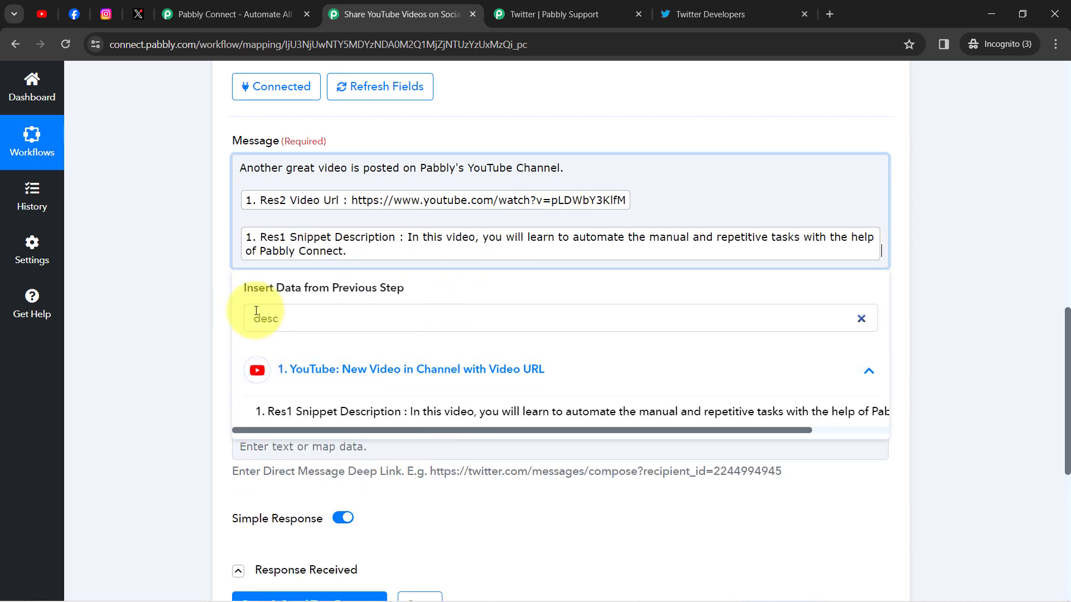
pyautogui.click(162, 311)
# - Save the Create Tweet action and send a test request, then switch to the X profile to check its posts
pyautogui.scroll(-2, 1063, 385)
pyautogui.scroll(-2, 1061, 385)
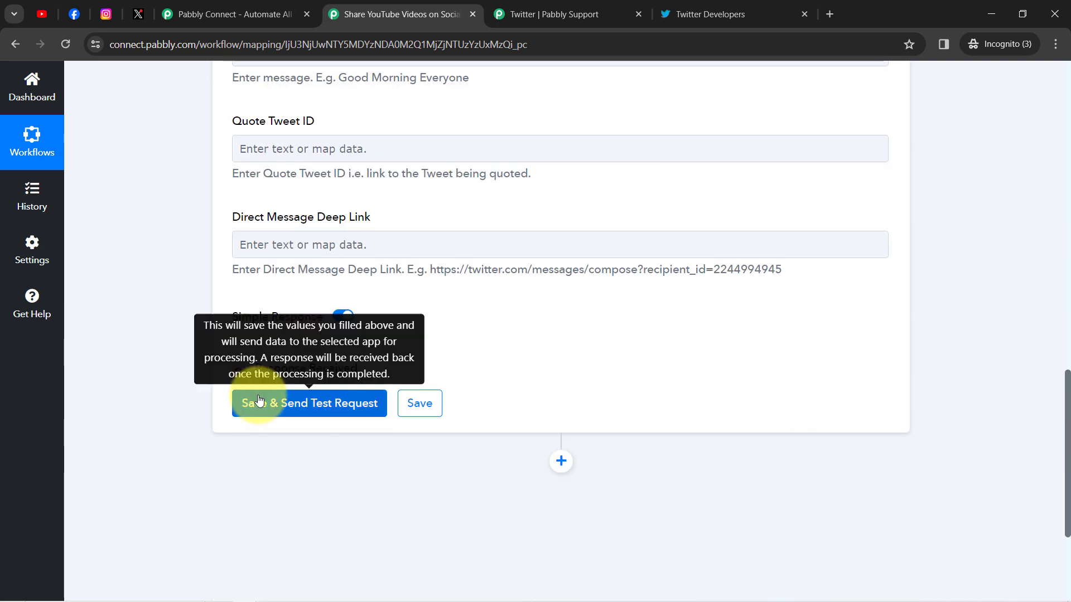
pyautogui.click(287, 402)
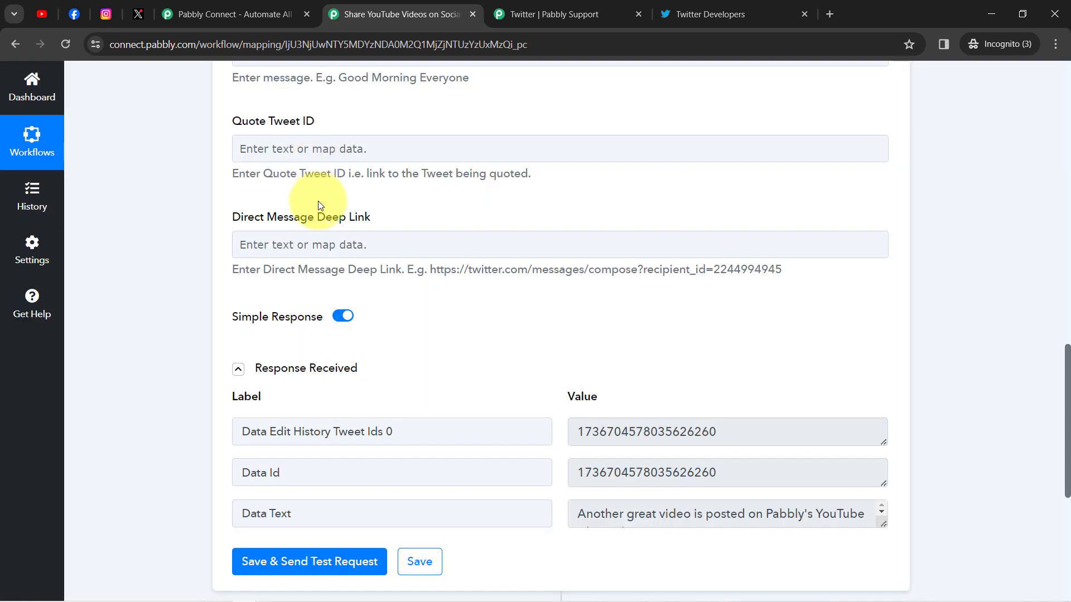
pyautogui.click(135, 14)
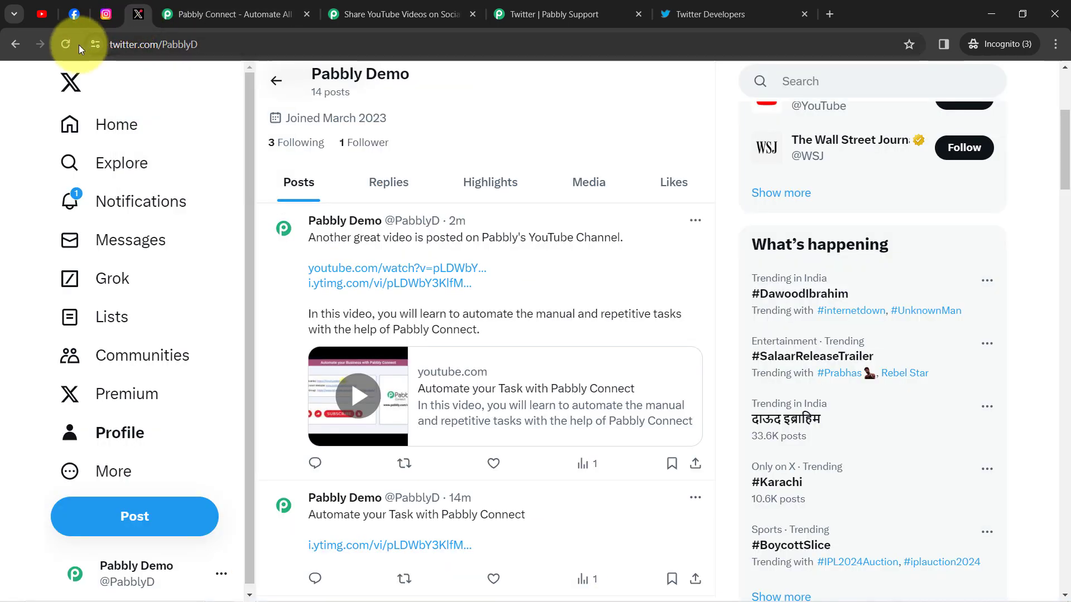
# - Reload the X profile to check the test tweet, then return to the Pabbly Connect workflow and collapse the X Create Tweet action
pyautogui.click(65, 44)
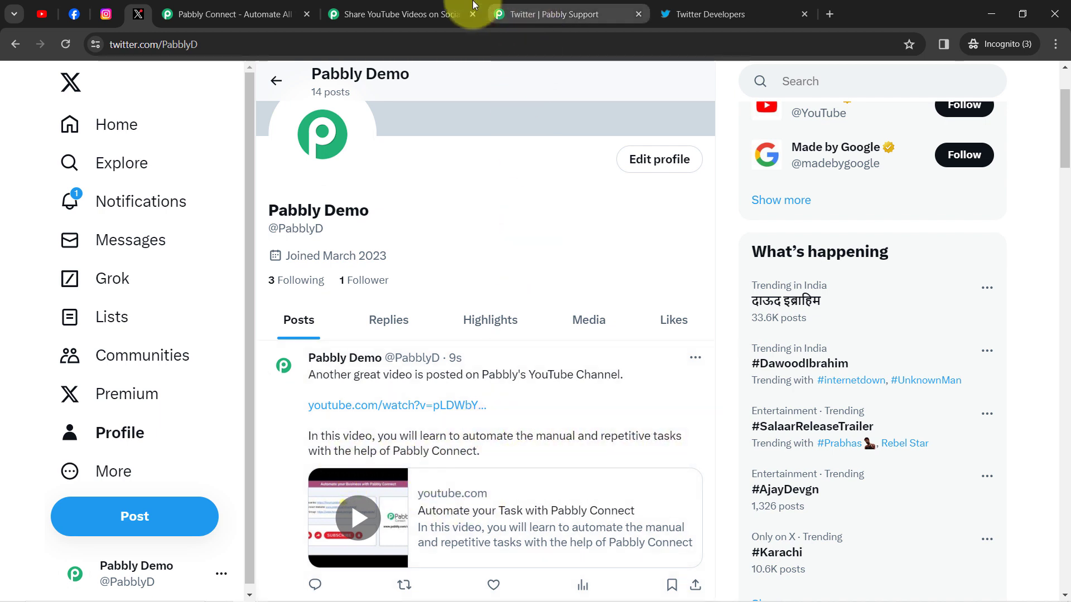
pyautogui.click(399, 14)
pyautogui.moveTo(1063, 449); pyautogui.dragTo(1060, 179)
pyautogui.scroll(1, 1060, 178)
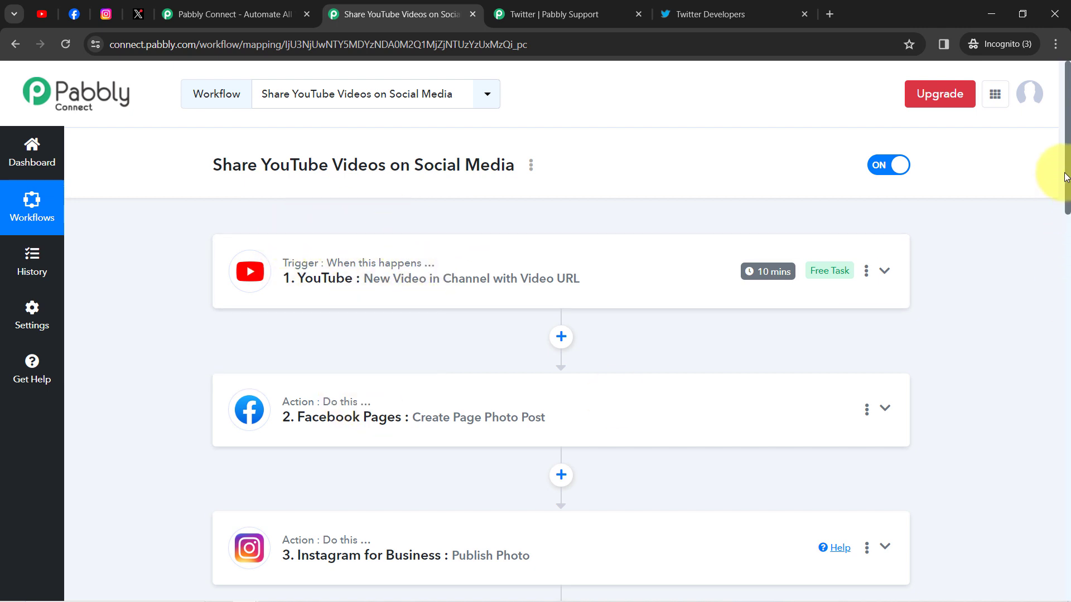
pyautogui.moveTo(1067, 193); pyautogui.dragTo(1068, 252)
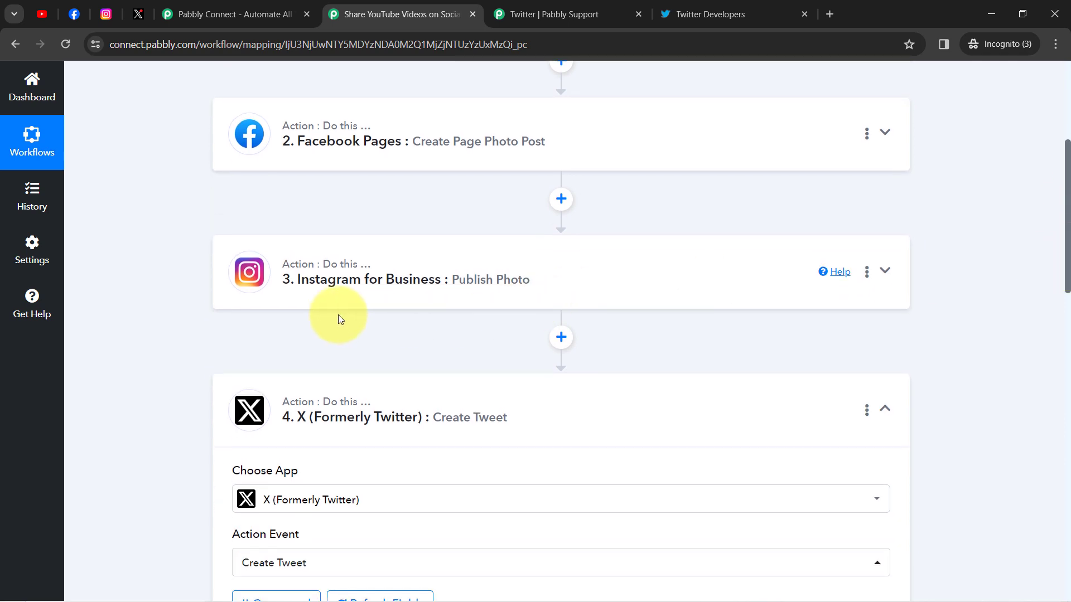
pyautogui.click(282, 425)
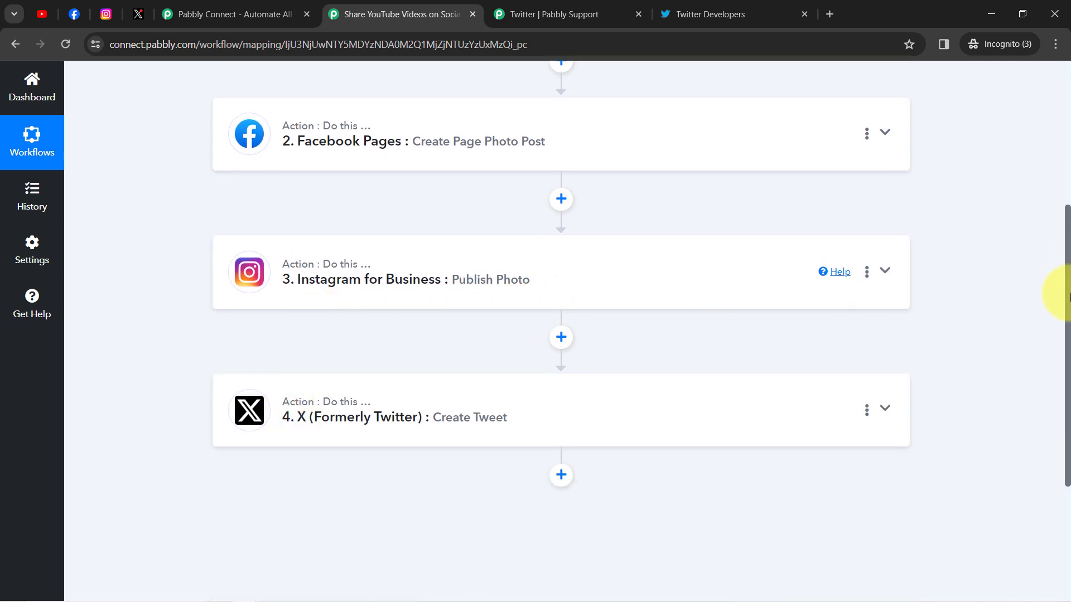
# - Copy the share link of the Share YouTube Videos on Social Media workflow and close the sharing dialog
pyautogui.moveTo(1068, 296); pyautogui.dragTo(1010, 134)
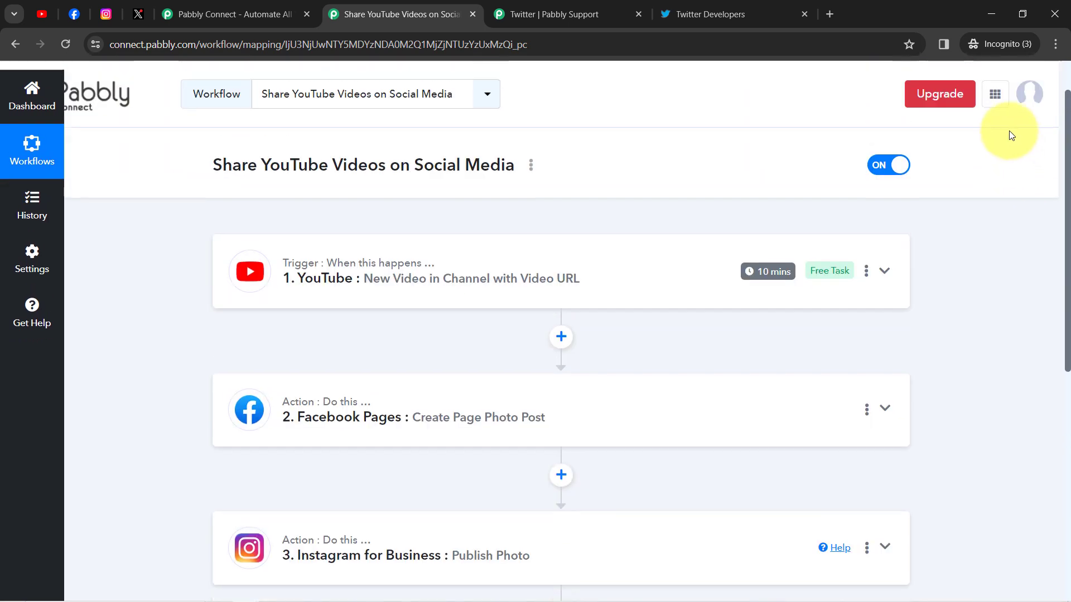
pyautogui.click(531, 165)
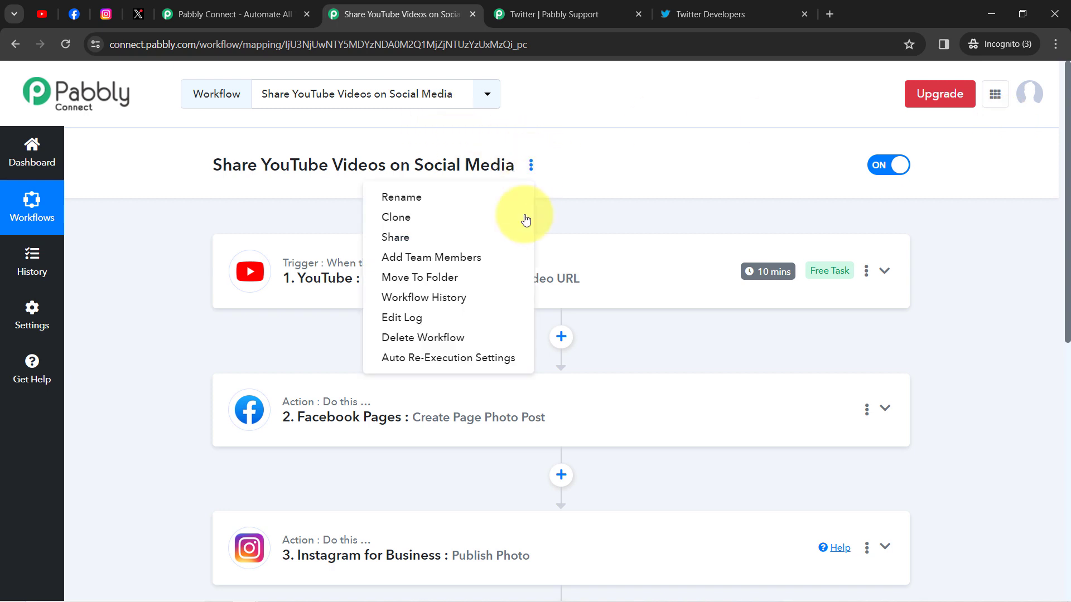
pyautogui.click(393, 236)
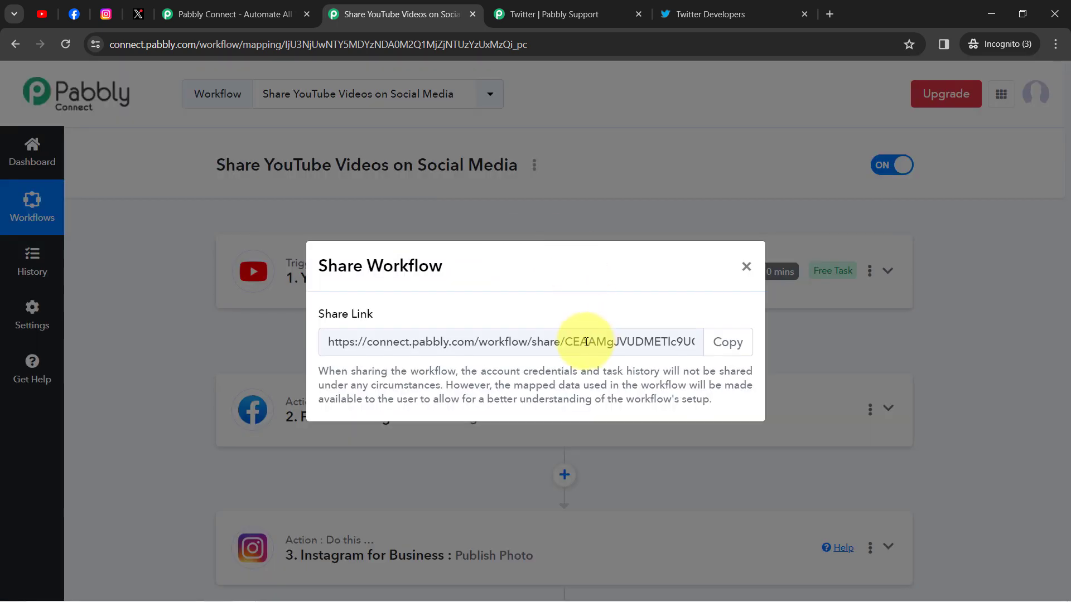
pyautogui.click(725, 342)
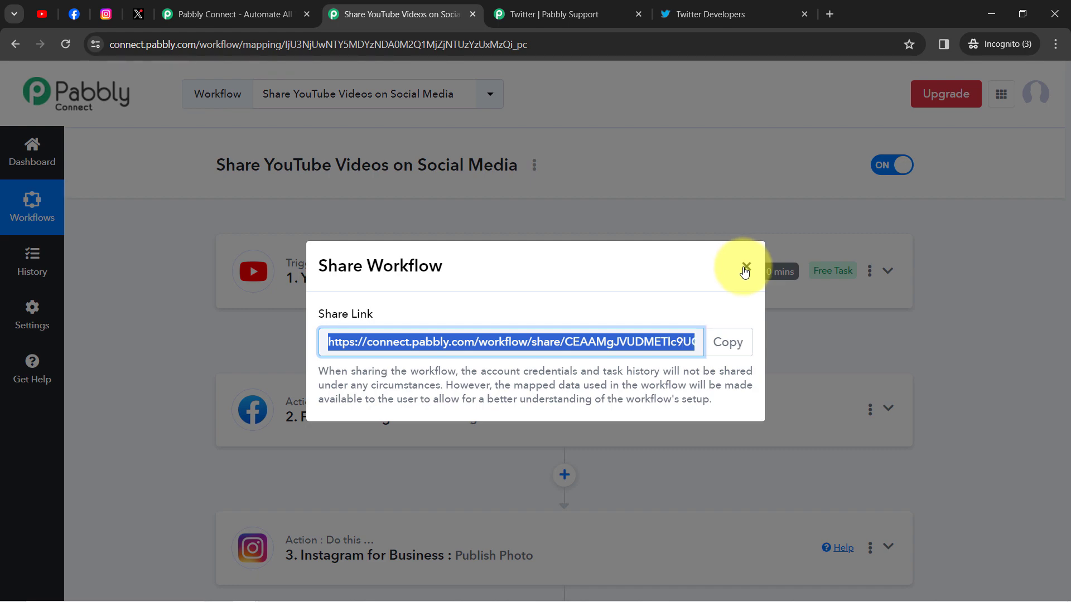
pyautogui.click(745, 268)
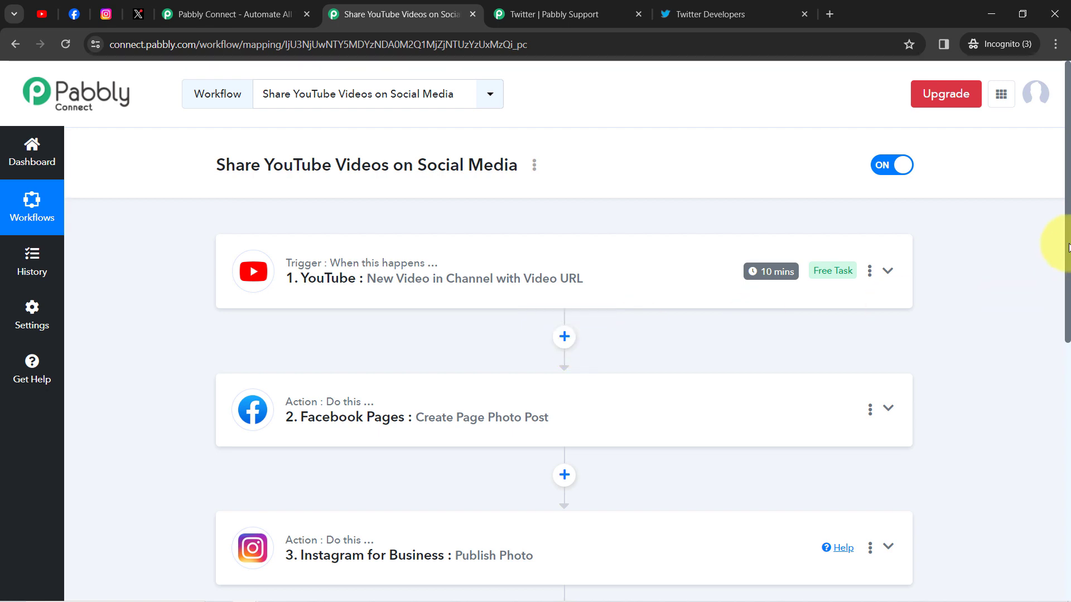
pyautogui.moveTo(1068, 261); pyautogui.dragTo(971, 453)
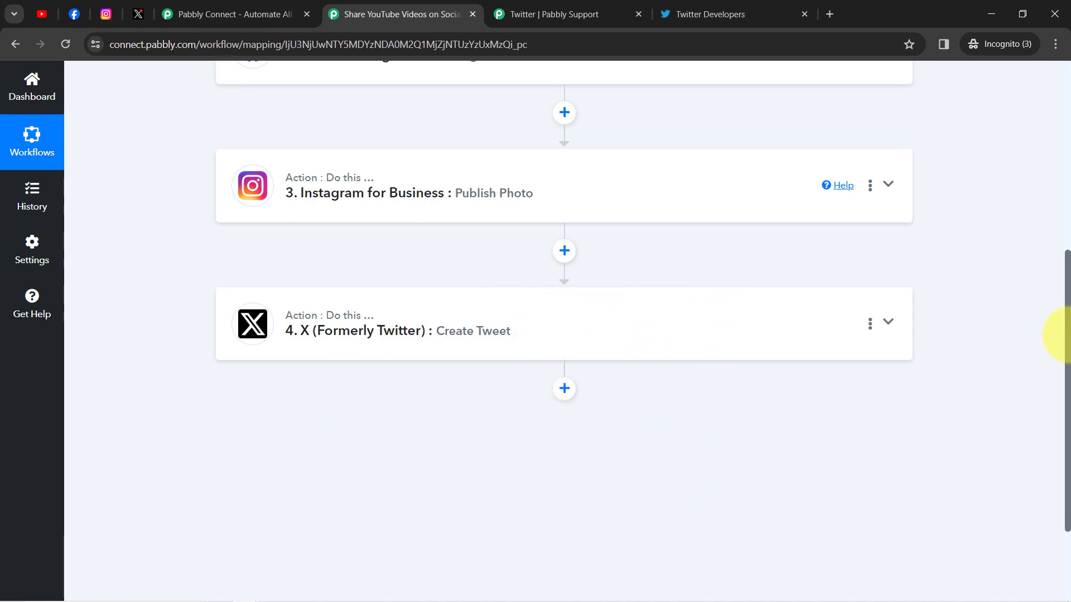
pyautogui.moveTo(1067, 323); pyautogui.dragTo(1056, 133)
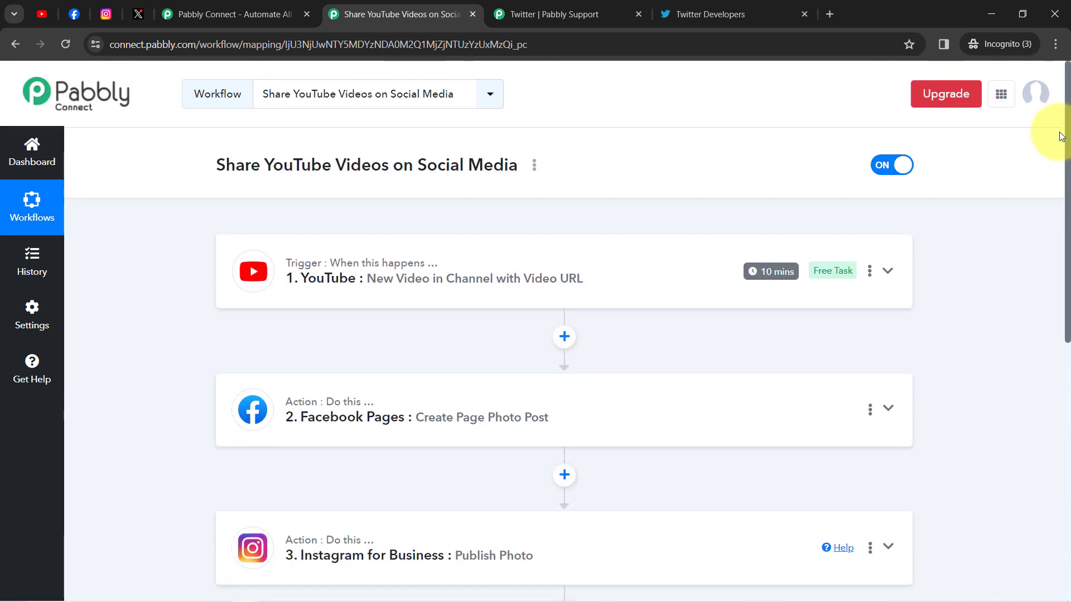